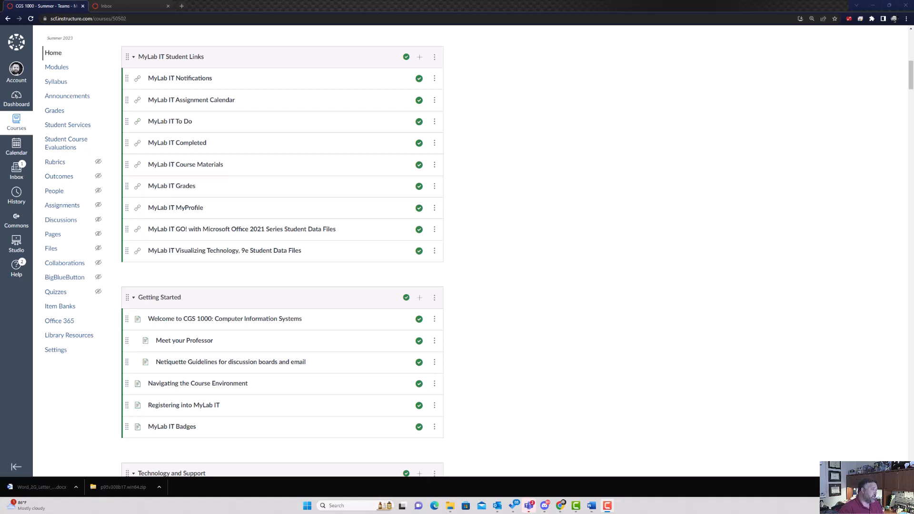
Open the Week 5 Word 2G Letter and Resume (Homework) assignment from the Modules list.
scroll(251, 199, down, 5)
scroll(252, 199, down, 20)
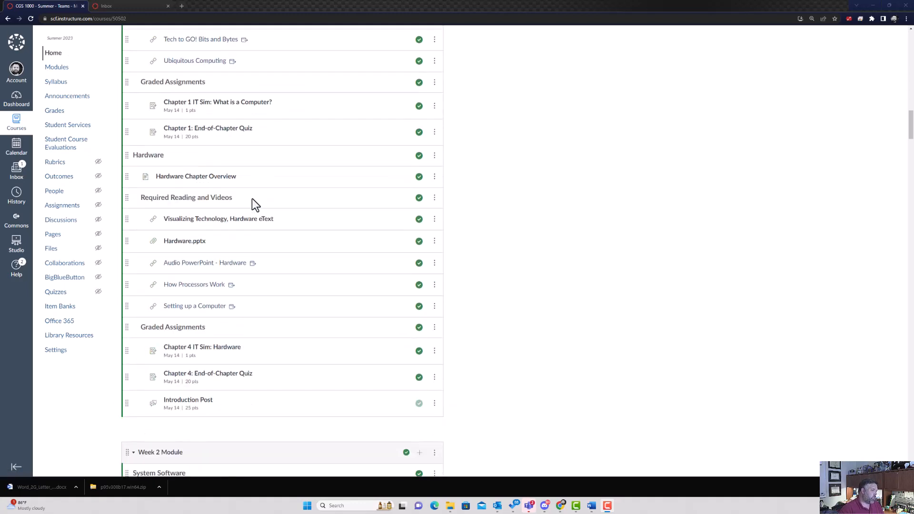
scroll(252, 199, down, 20)
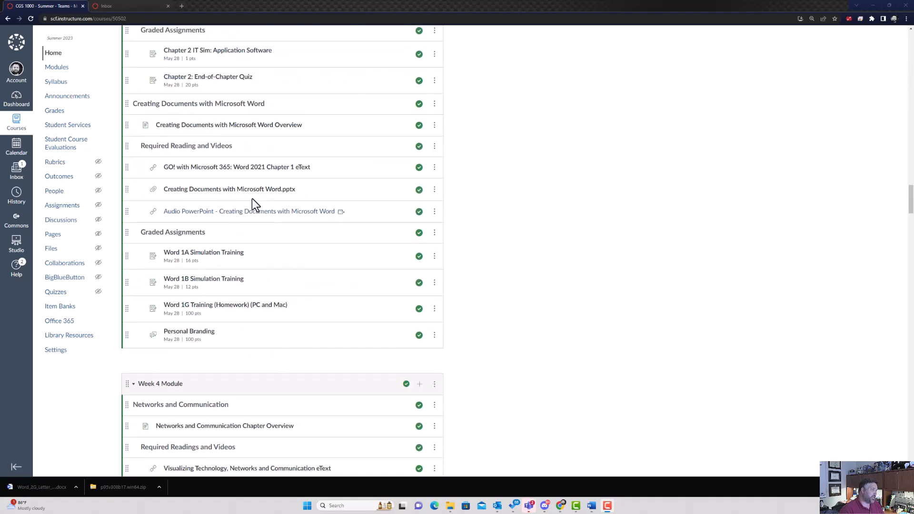
scroll(252, 204, down, 6)
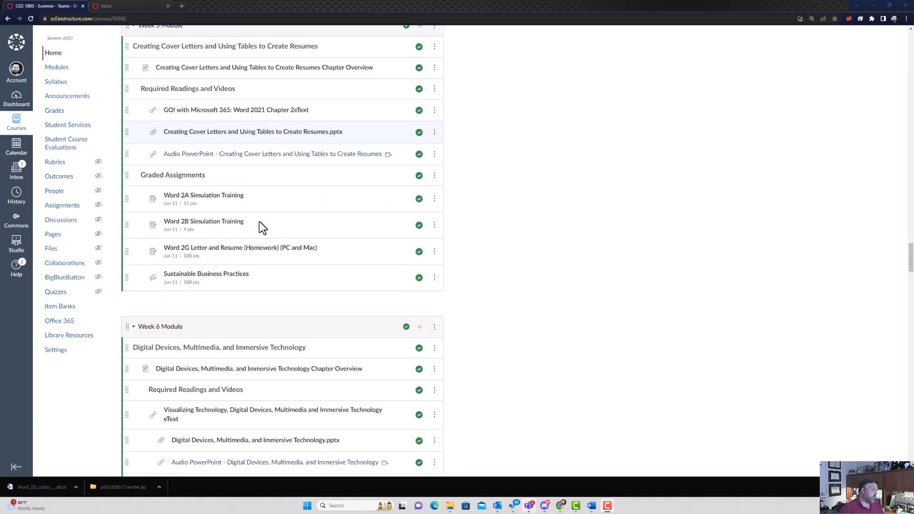
click(220, 247)
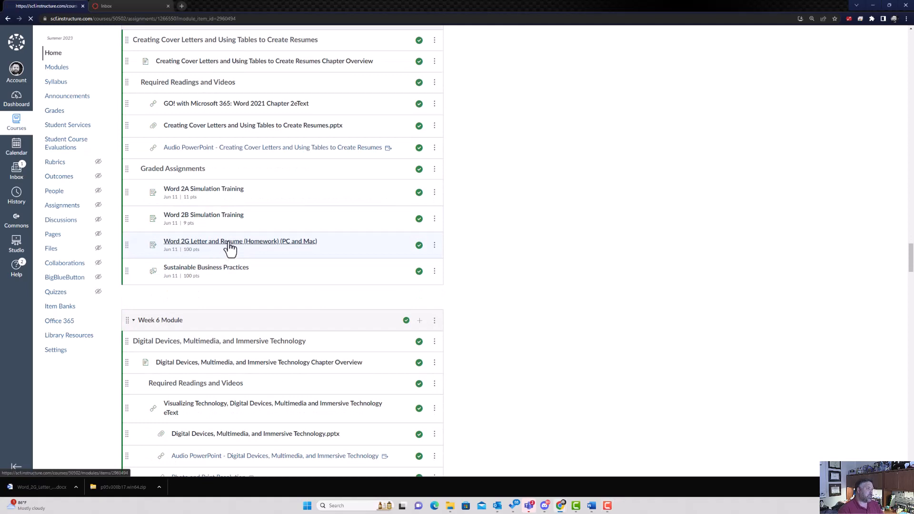
Download all four Word 2G starting files from MyLab IT and open the student letter and resume document.
click(208, 115)
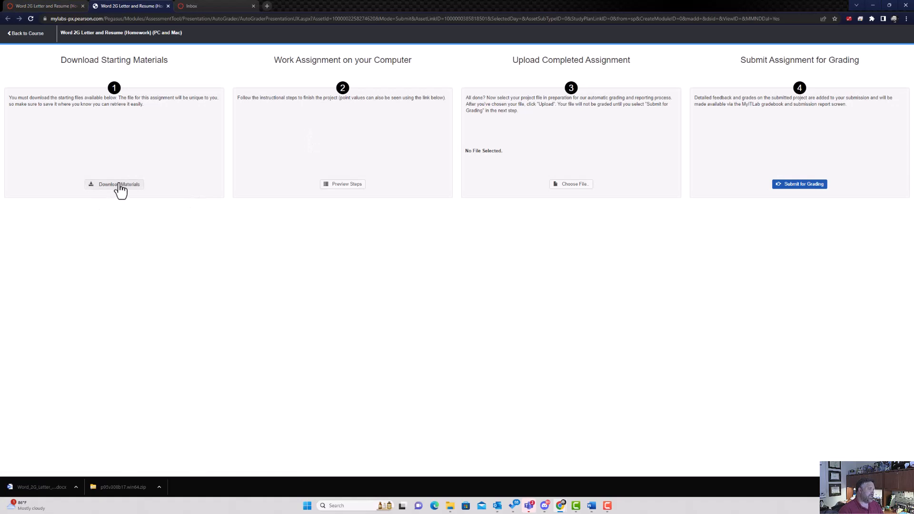
click(120, 186)
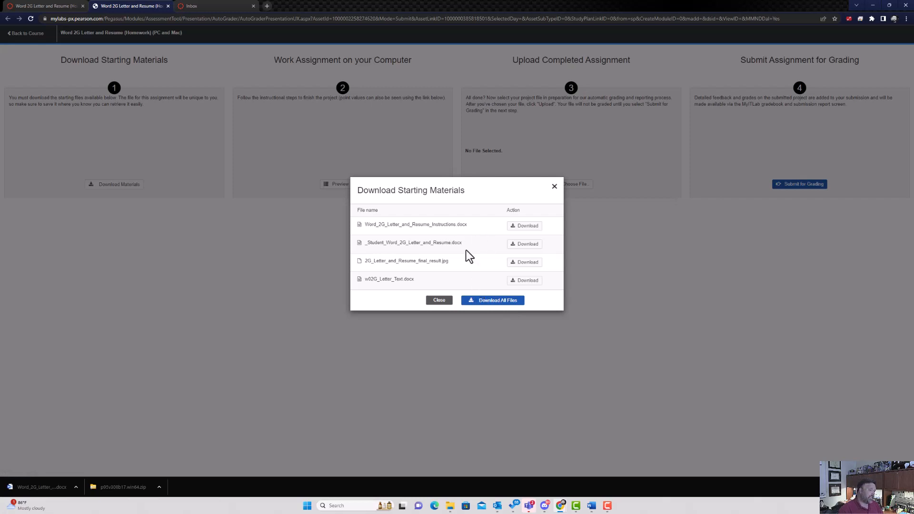
click(526, 228)
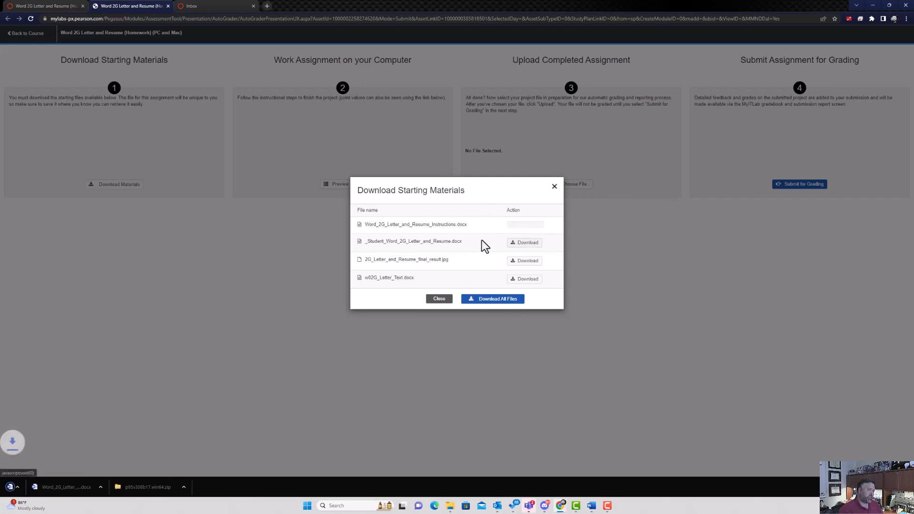
click(526, 243)
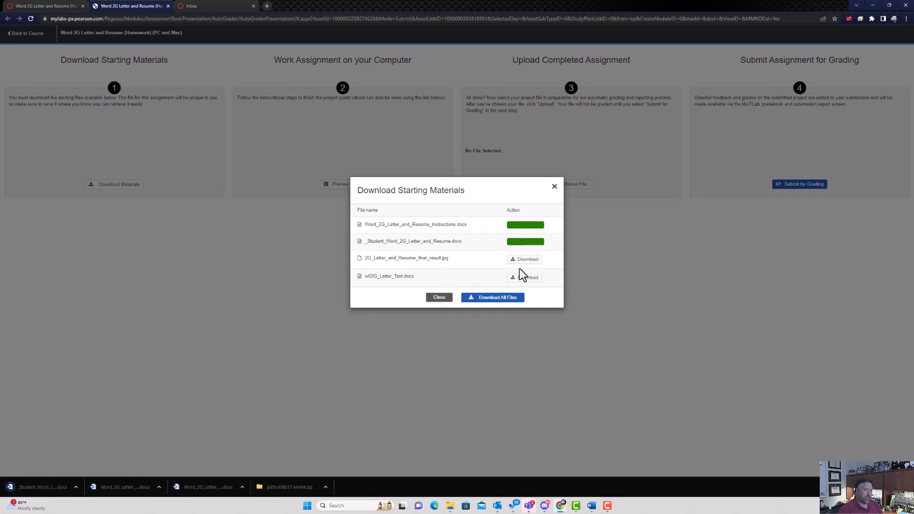
click(525, 261)
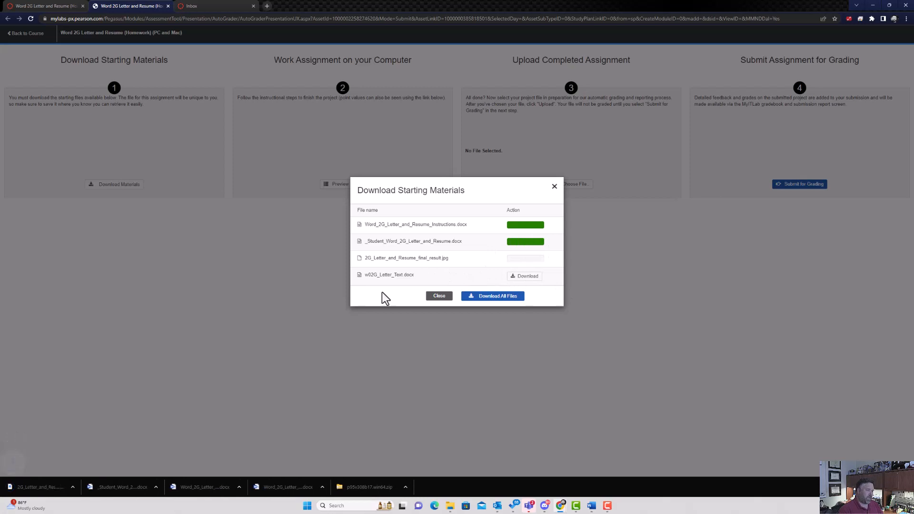
click(528, 278)
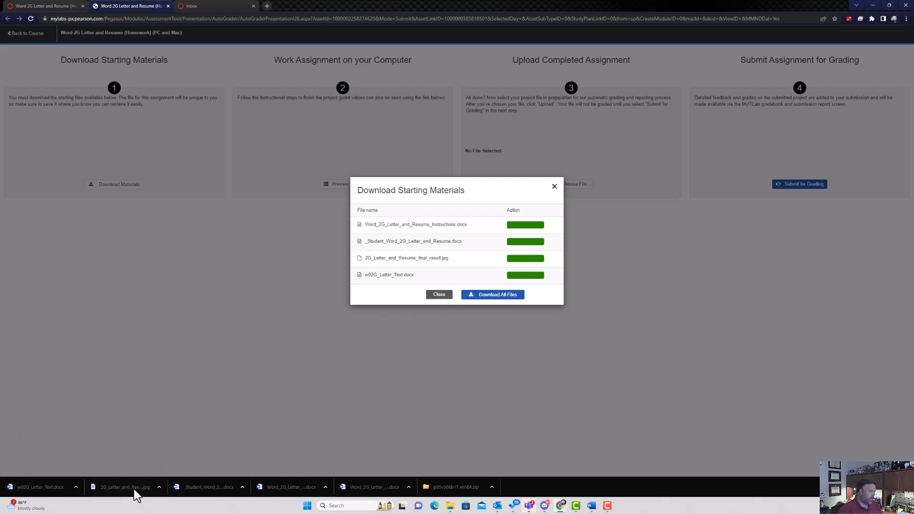
click(224, 491)
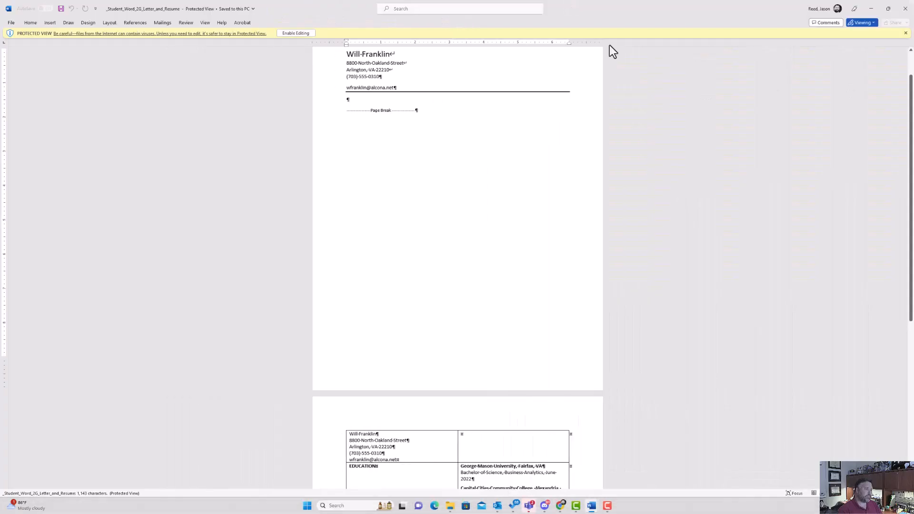
Enable editing on the student document and bring the first-page letterhead into view.
click(295, 33)
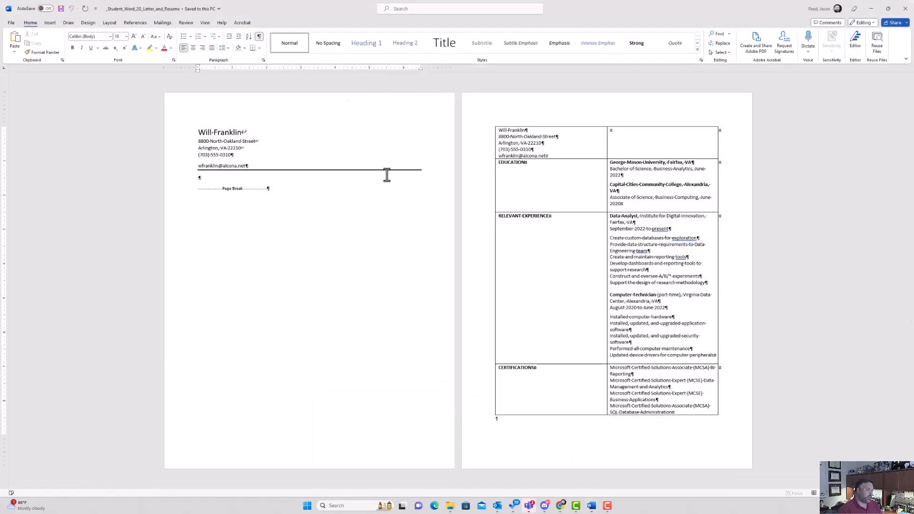
scroll(400, 198, up, 3)
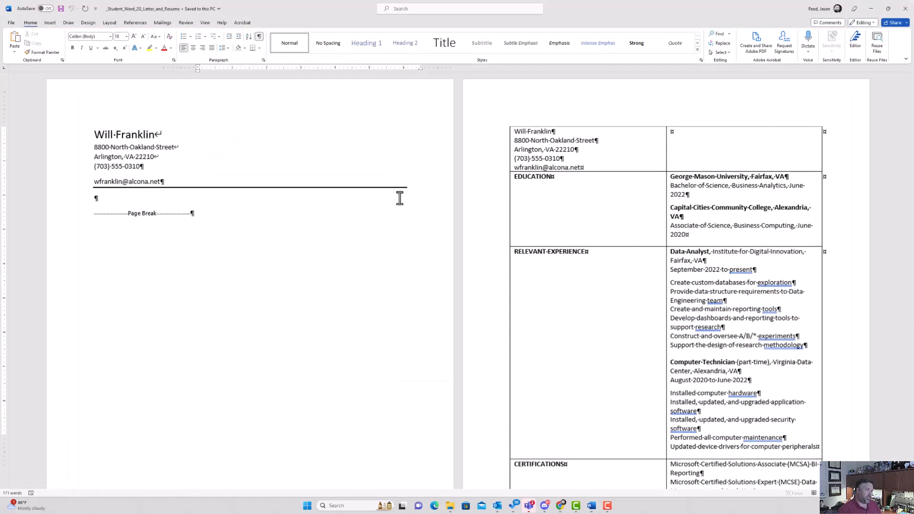
scroll(399, 198, up, 1)
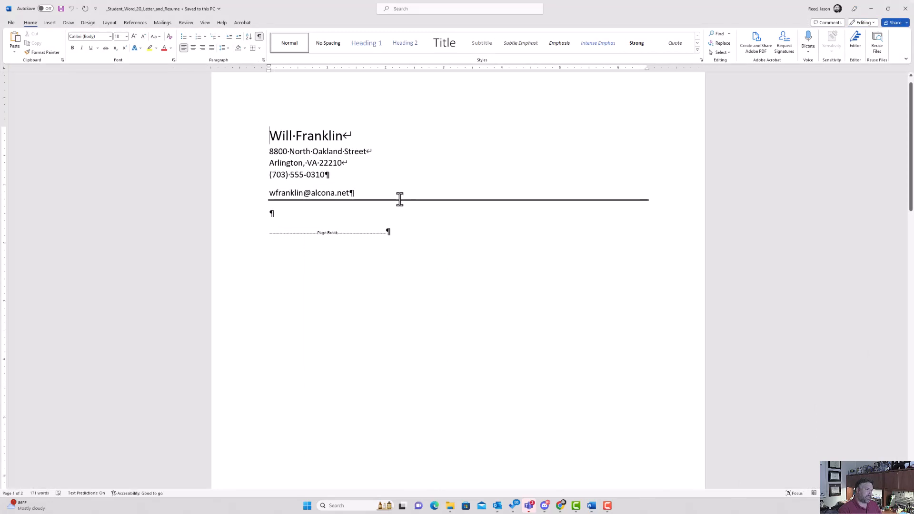
scroll(400, 199, up, 1)
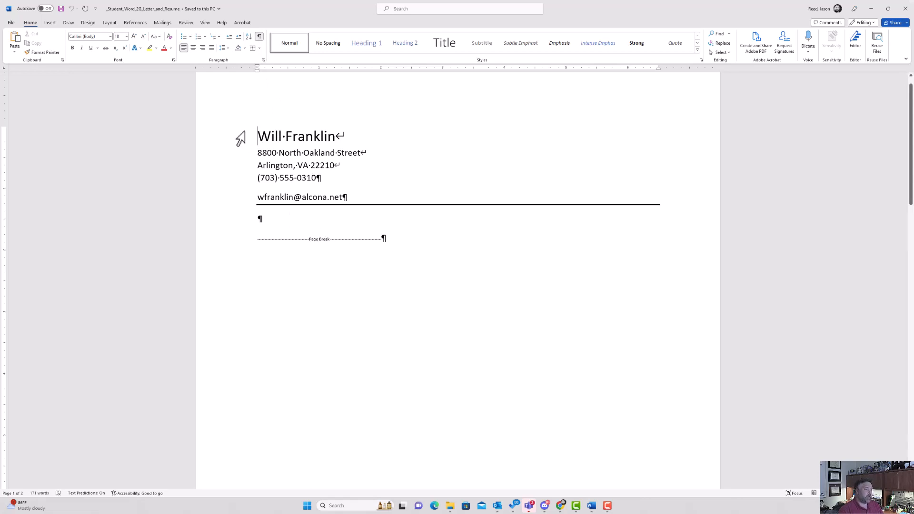
Switch through the View and Home ribbons to the Insert ribbon.
click(202, 22)
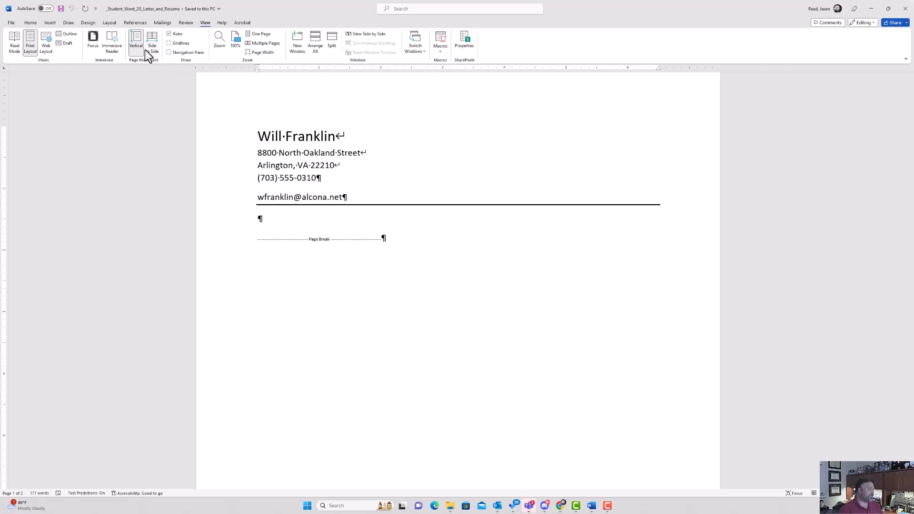
click(30, 24)
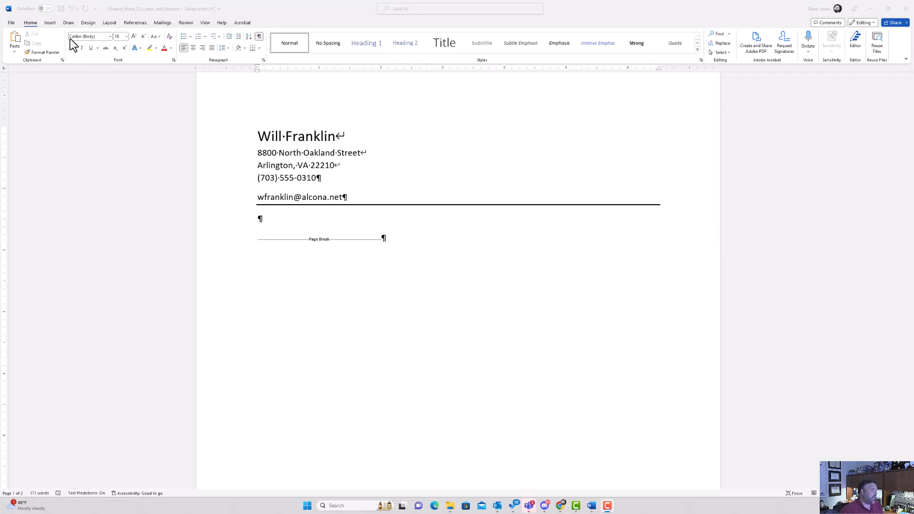
click(50, 24)
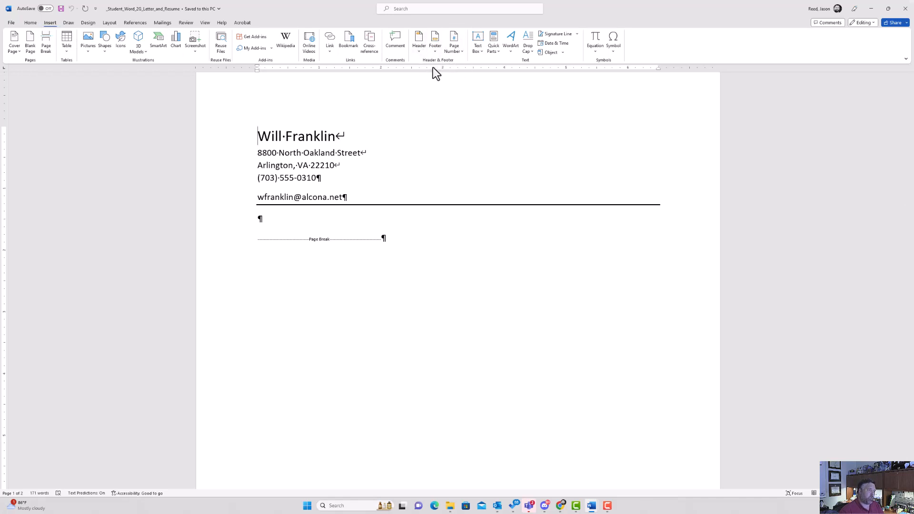
Insert the File Name field into the footer, then close the footer.
click(435, 42)
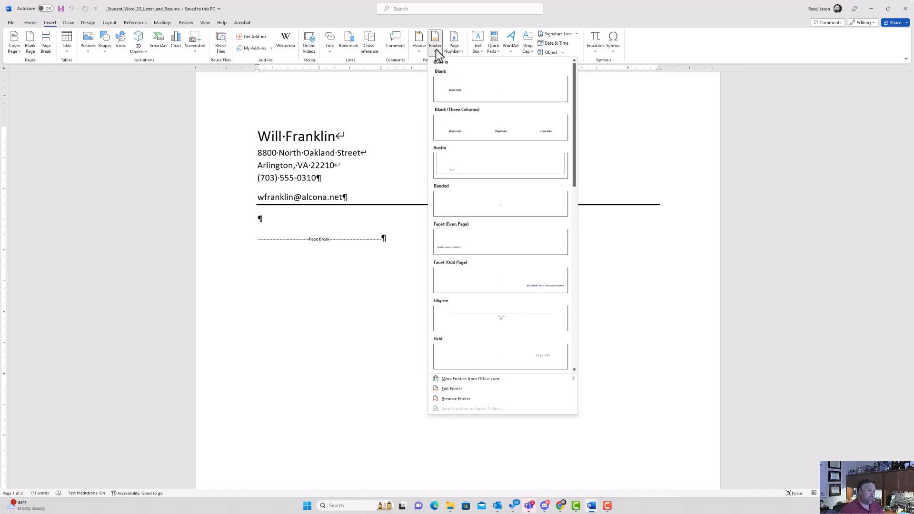
click(469, 390)
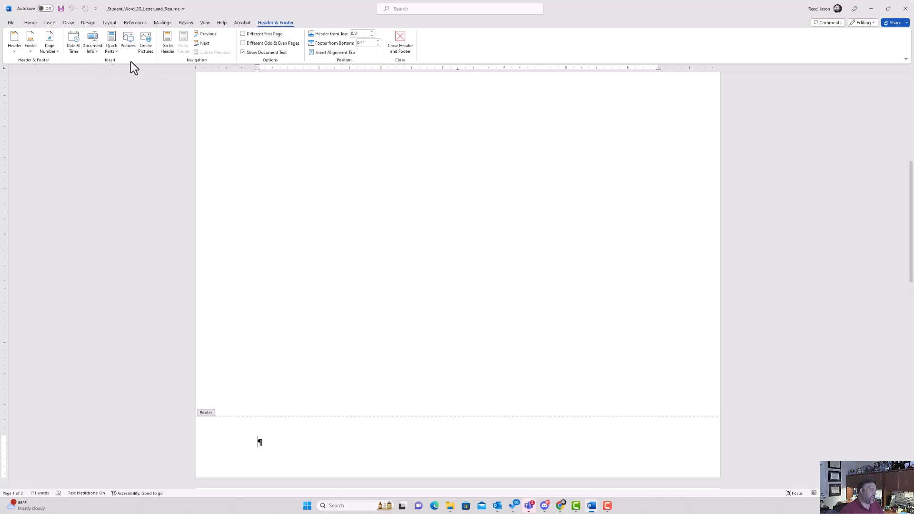
click(93, 47)
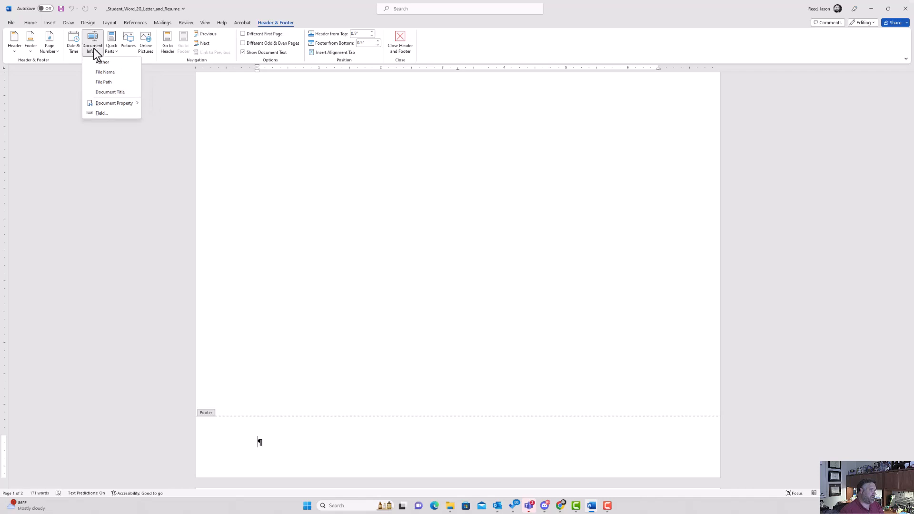
click(105, 72)
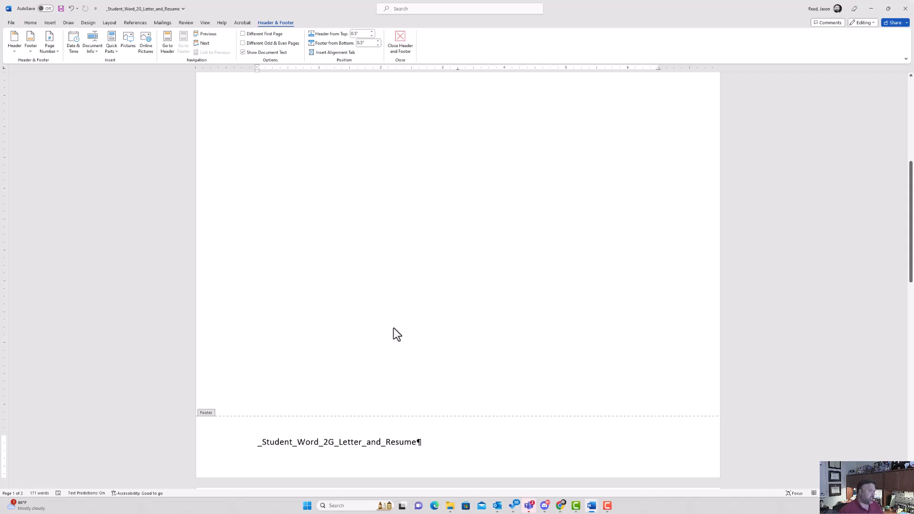
click(402, 47)
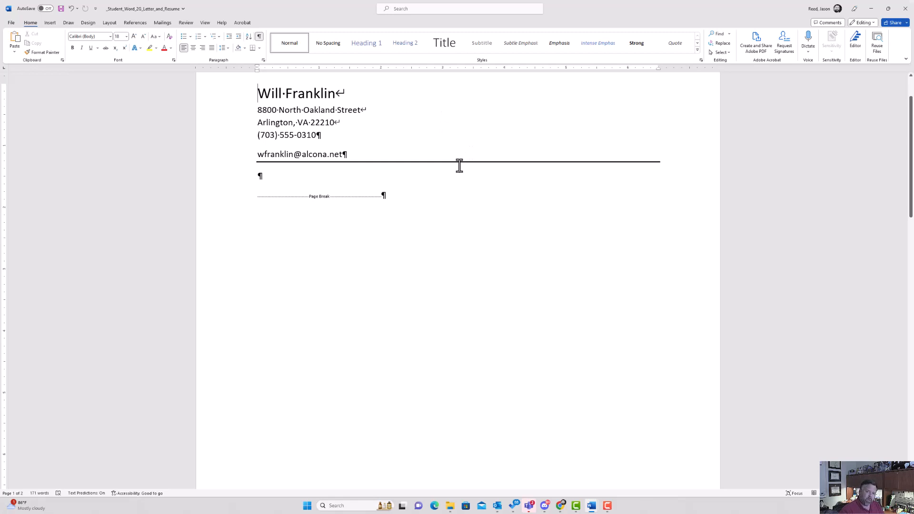
Add two blank paragraphs below the letterhead's e-mail line, above the page break.
click(259, 177)
key(Return)
key(Return)
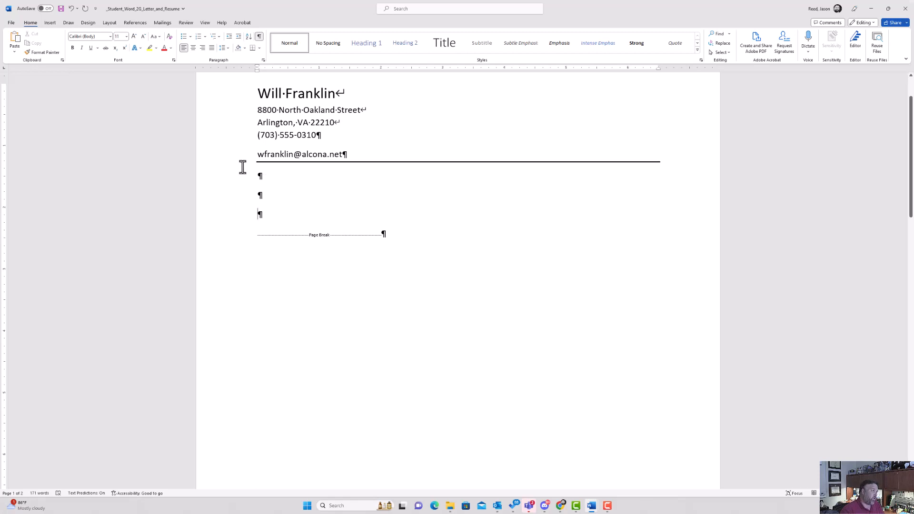
click(50, 25)
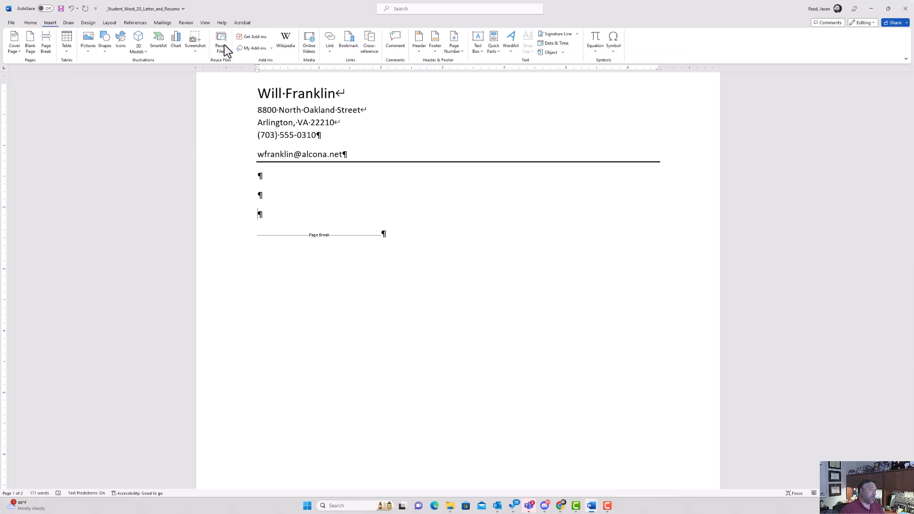
Insert the date as May 12, 2023 and add blank lines after it.
click(544, 44)
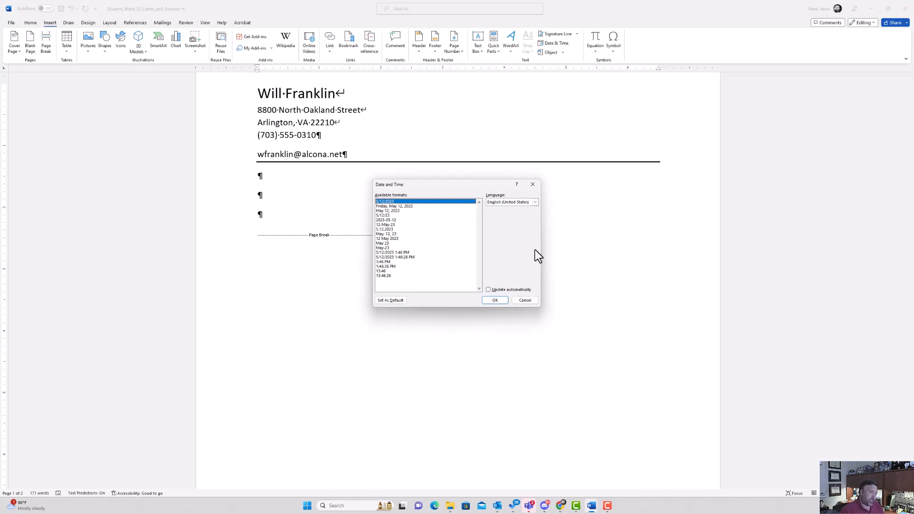
click(391, 210)
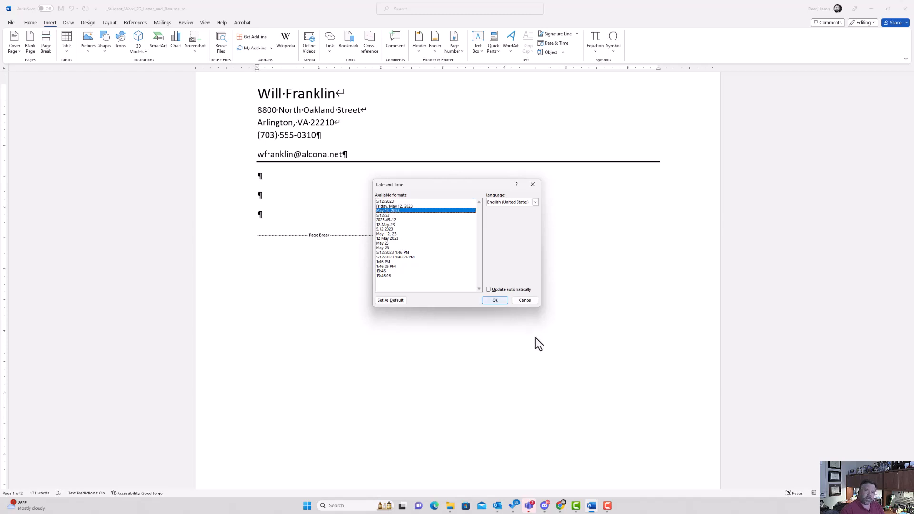
click(497, 301)
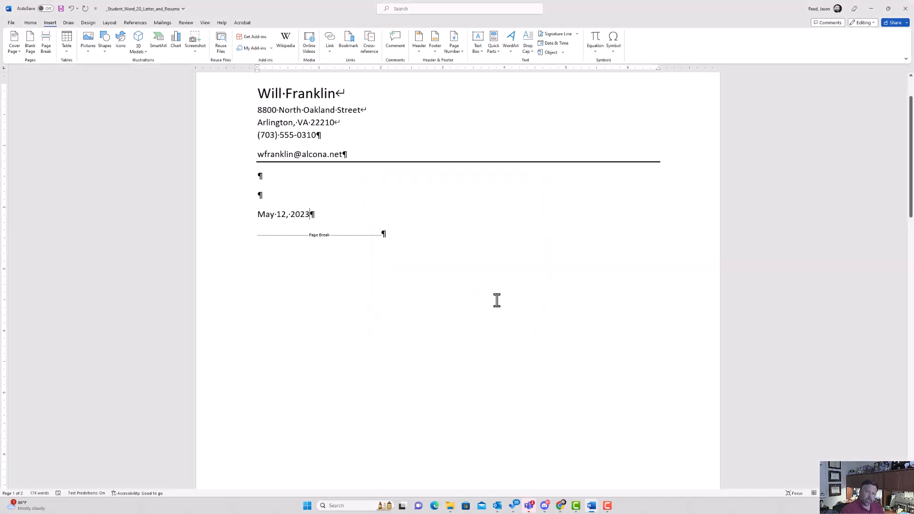
key(Return)
key(Return)
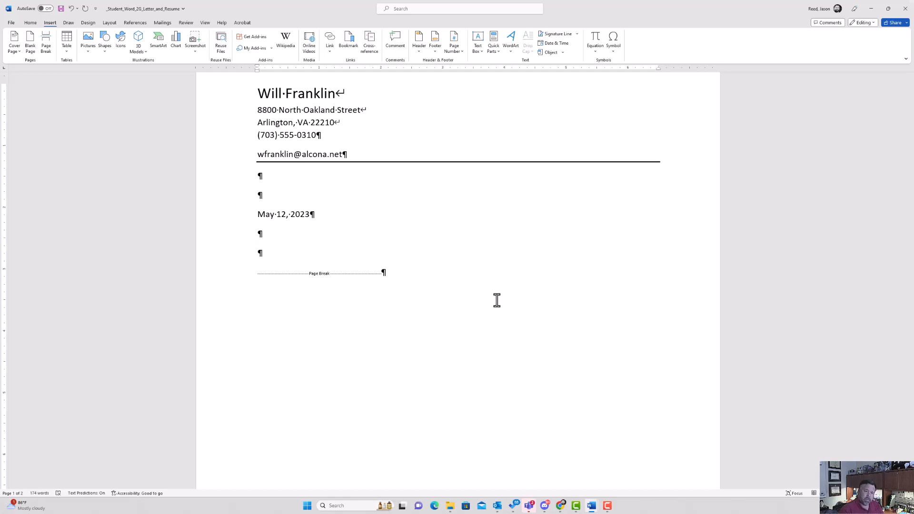
Type the recipient's name and title, the college career center name, and the street address on separate lines.
text(Dr)
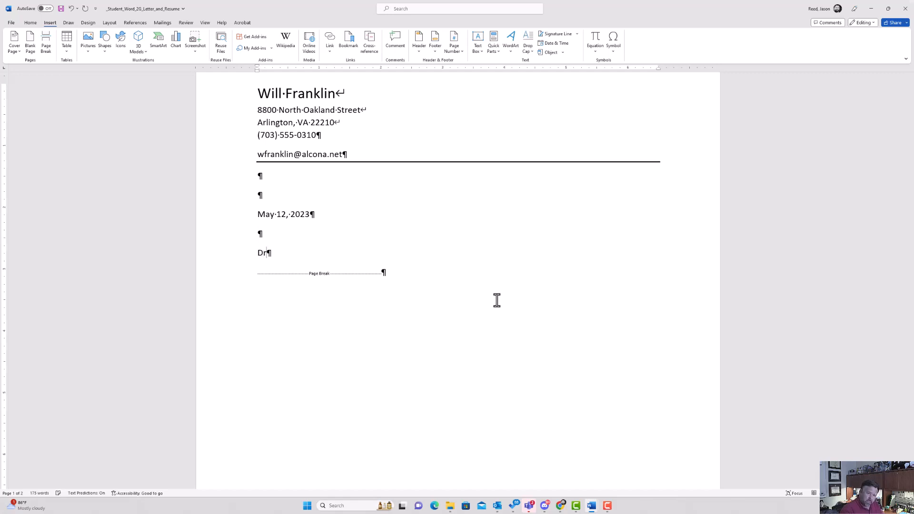
text(. Vicky Aurel)
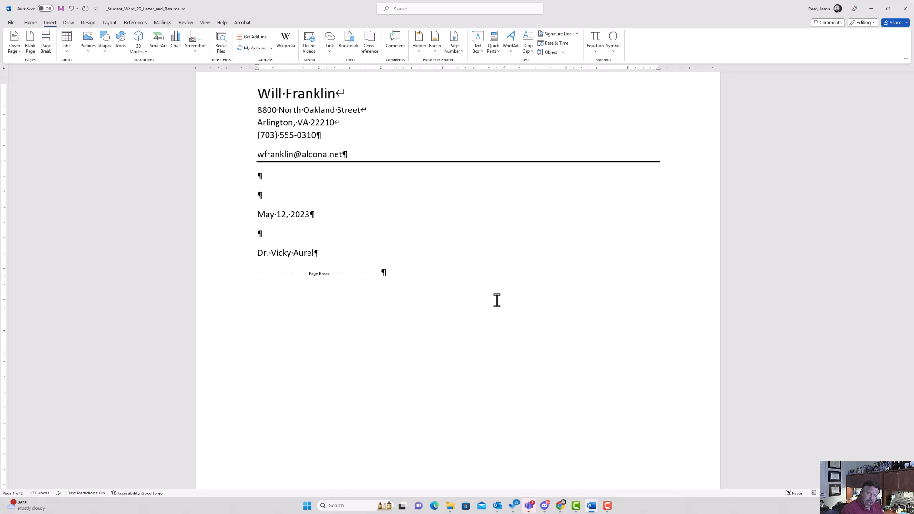
text(ias, Director)
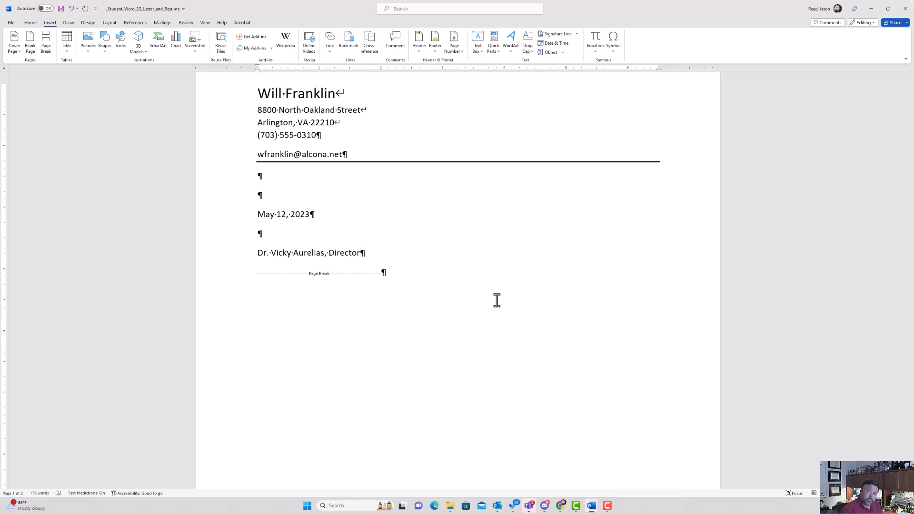
key(Return)
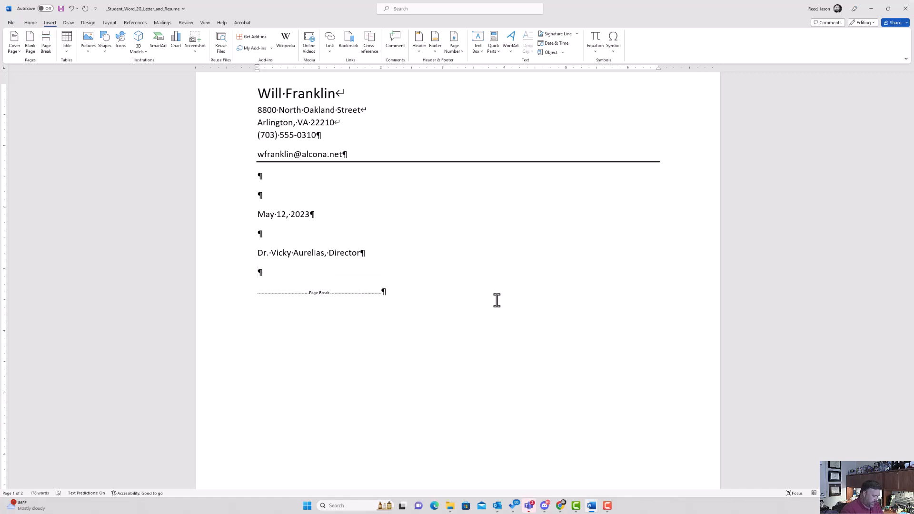
text(Capital )
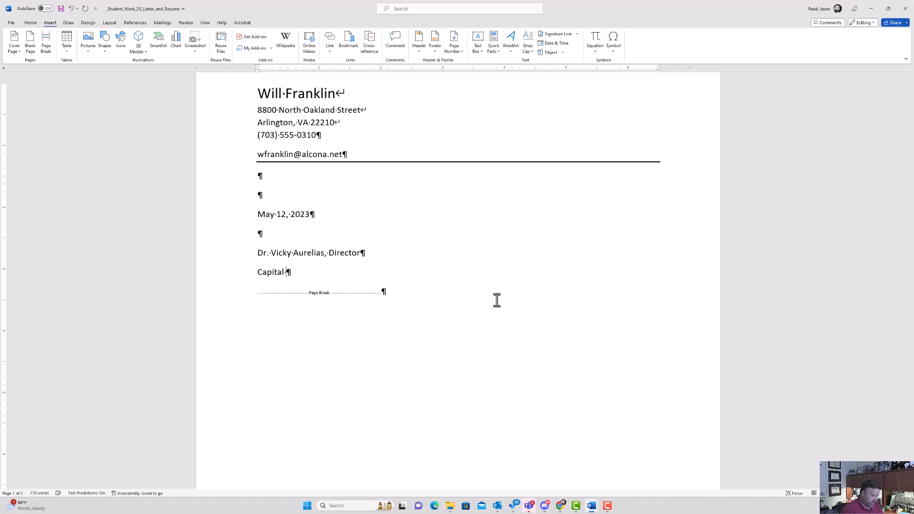
text(Cities)
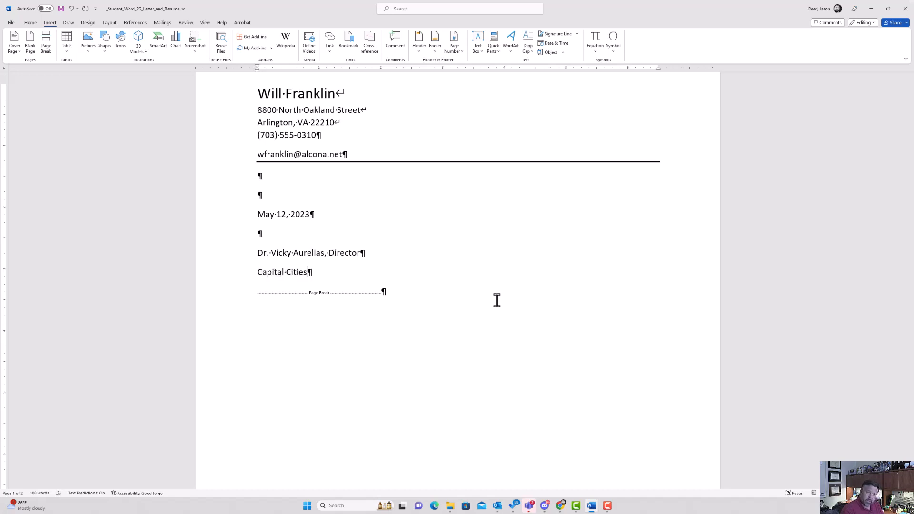
text( Community )
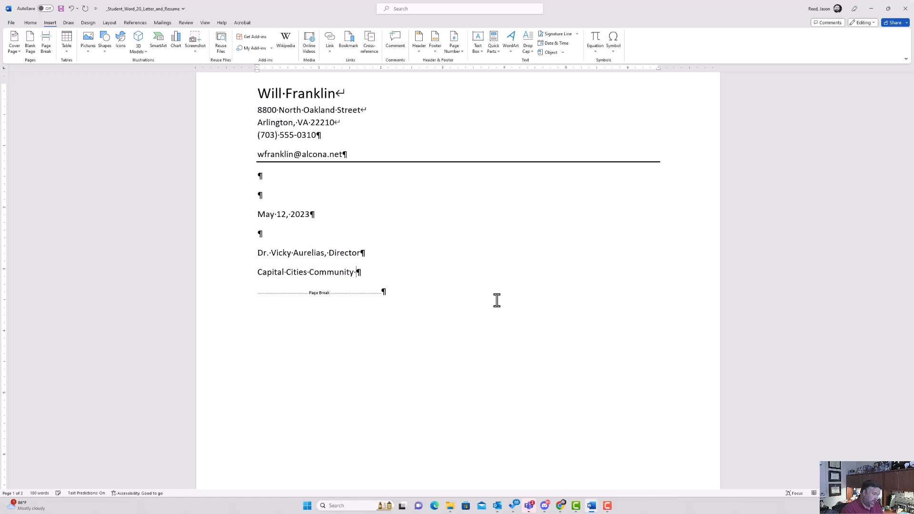
text(College)
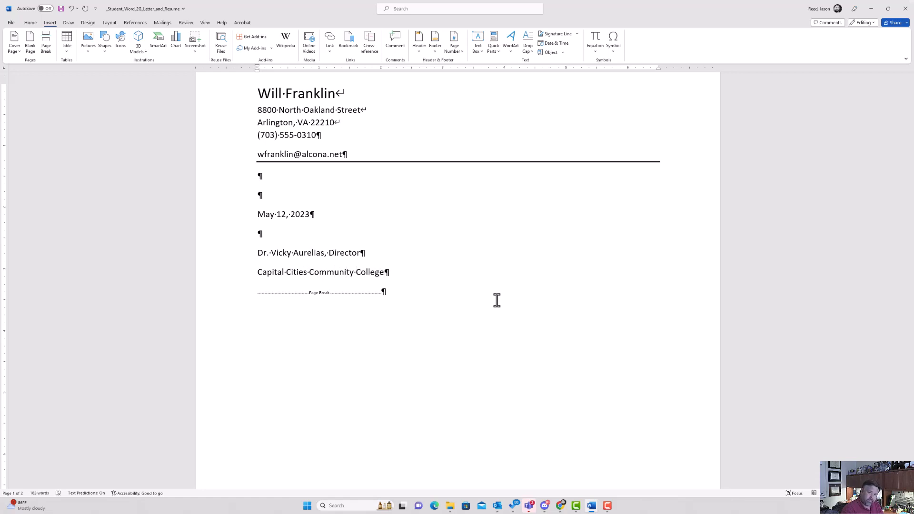
text( Career Center)
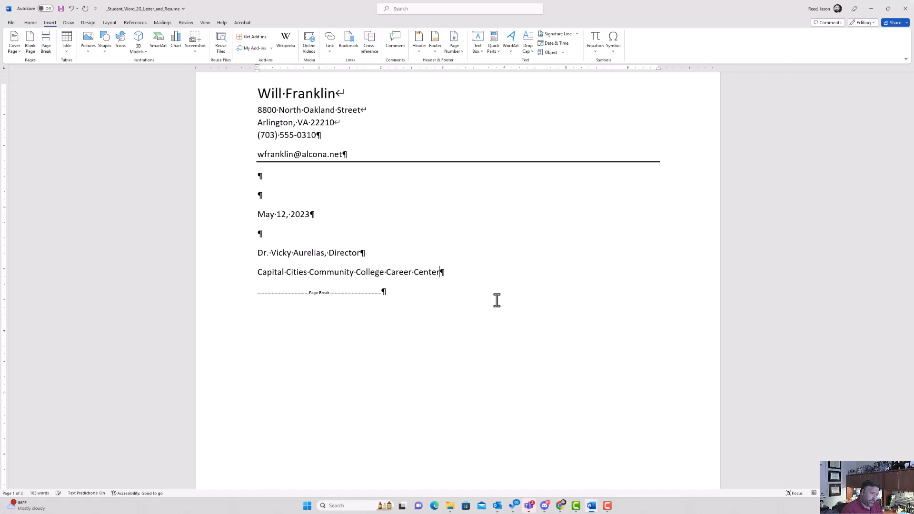
key(Return)
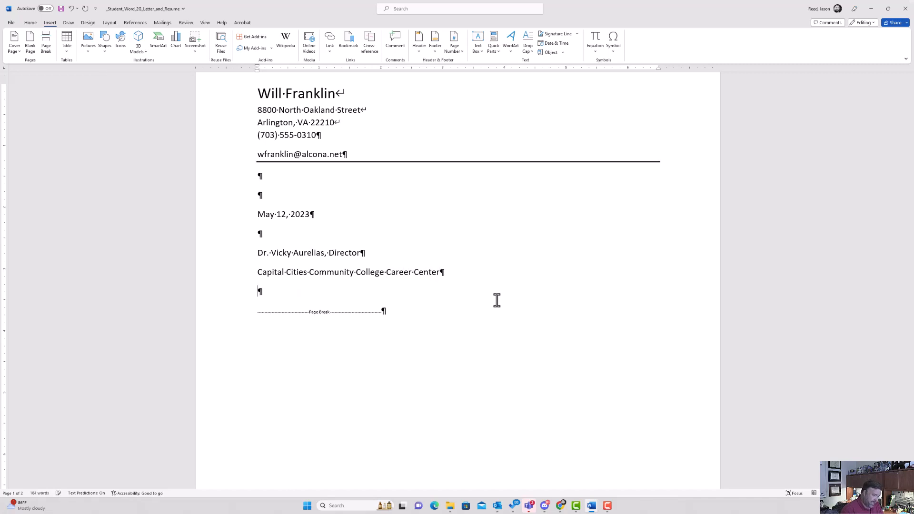
text(One)
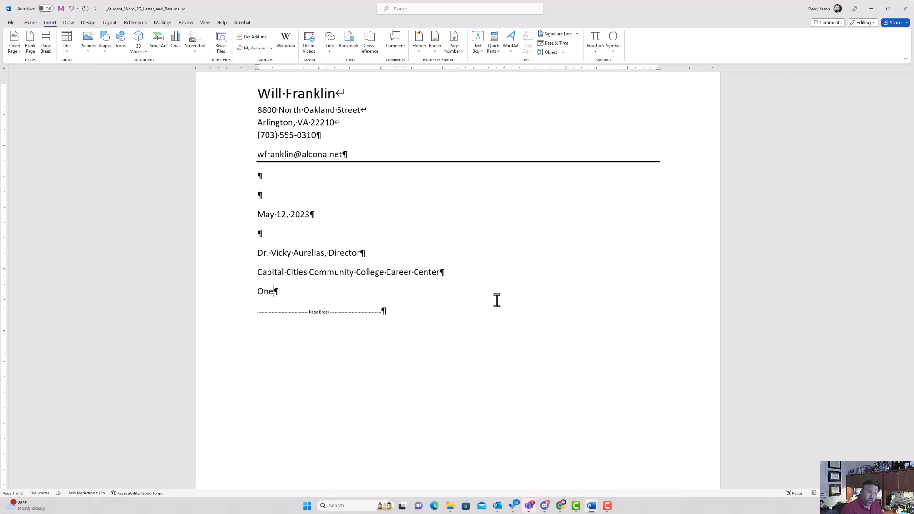
text( Easen)
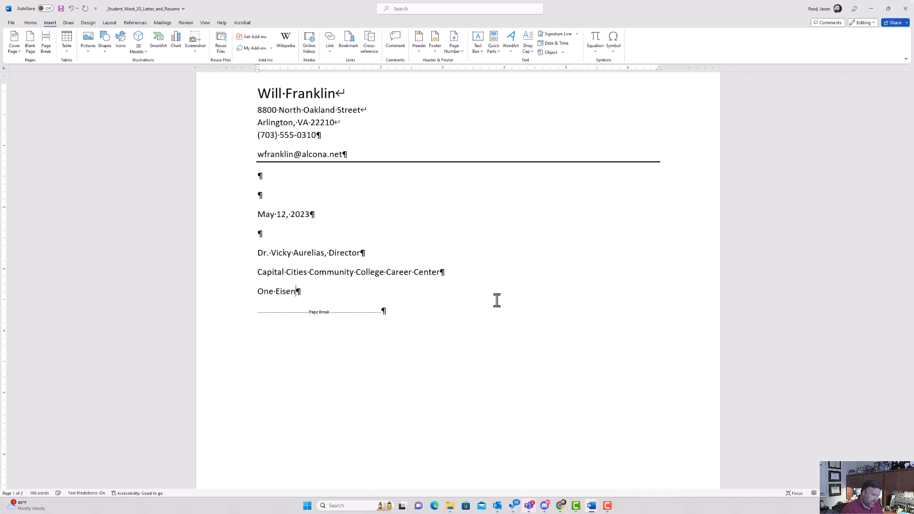
text(hower Avenue)
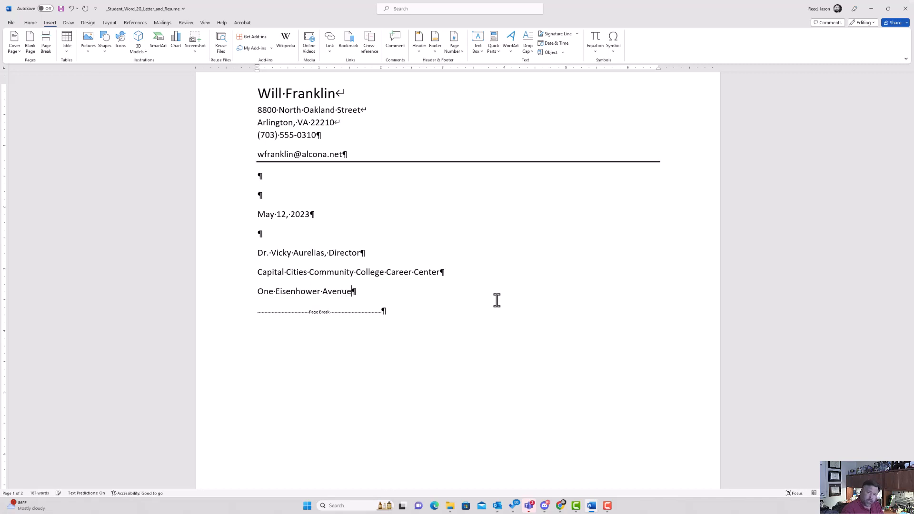
key(Return)
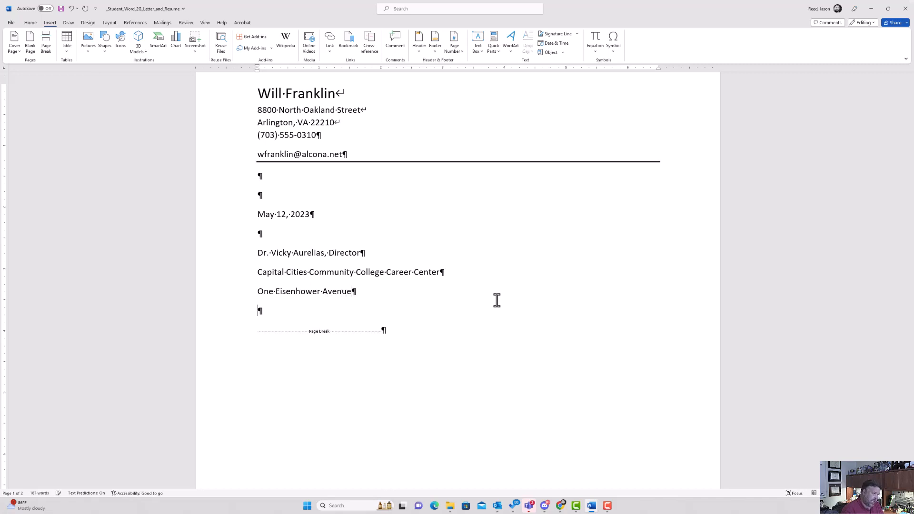
Add the city, state and ZIP line, correcting the misspelled Alexadria to Alexandria.
text(Alexadria)
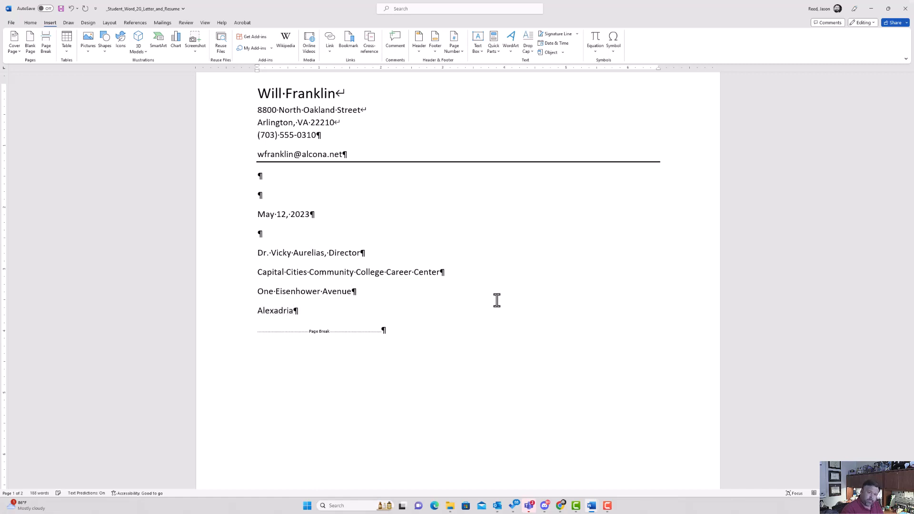
text(, VA 22314)
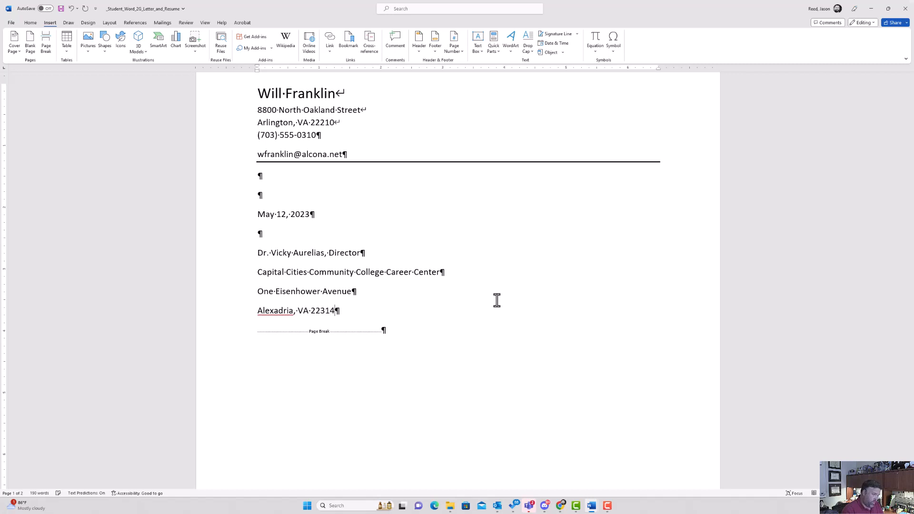
key(Return)
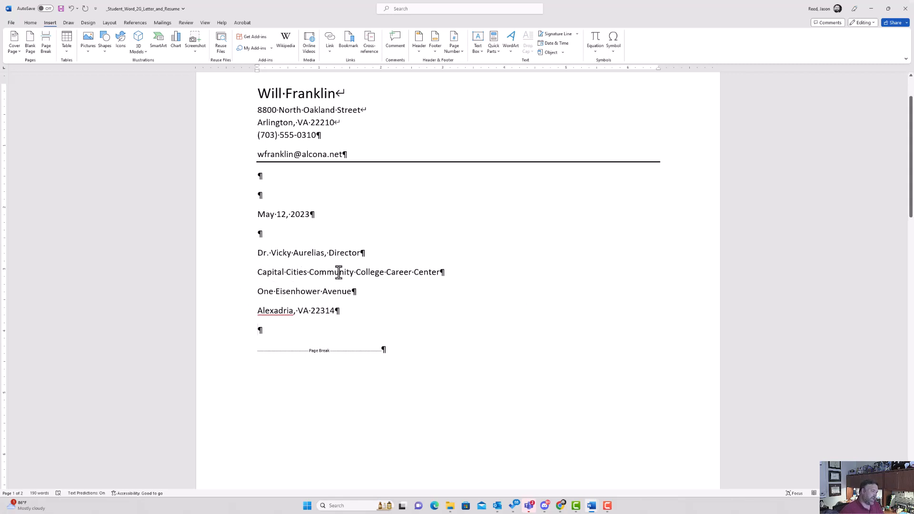
right_click(273, 312)
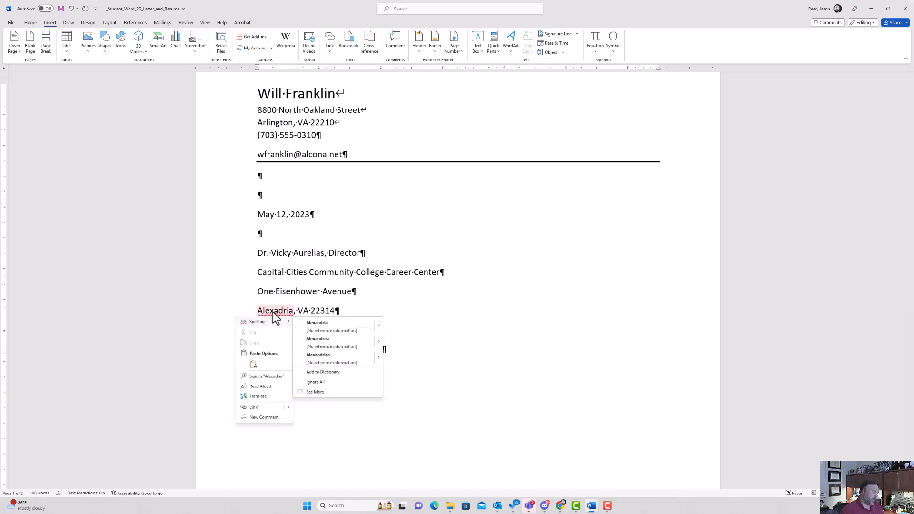
click(323, 327)
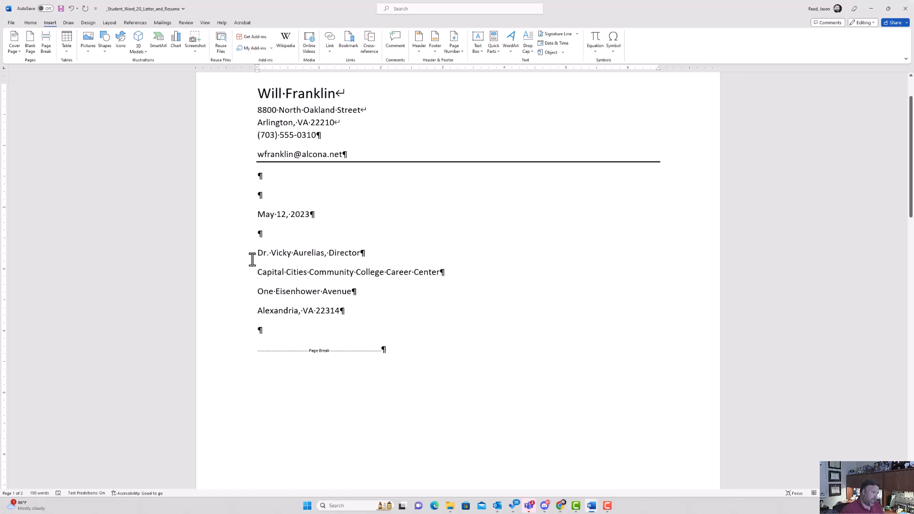
Set 0 pt spacing after the first three inside-address lines so the address sits tightly together.
drag(257, 252, 353, 290)
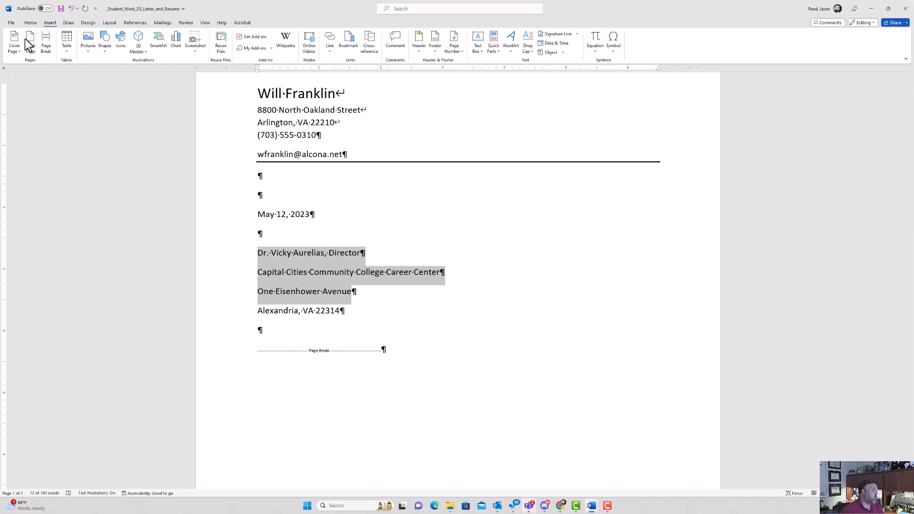
click(109, 23)
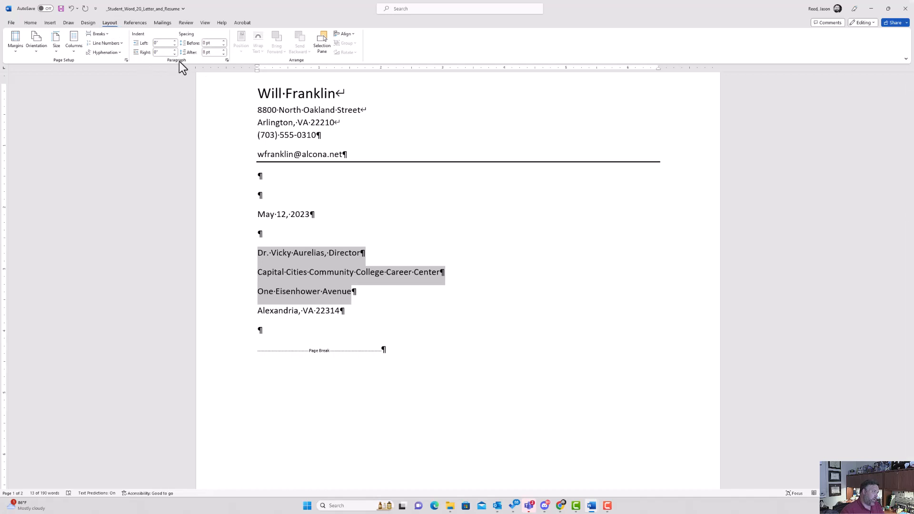
click(221, 55)
click(221, 55)
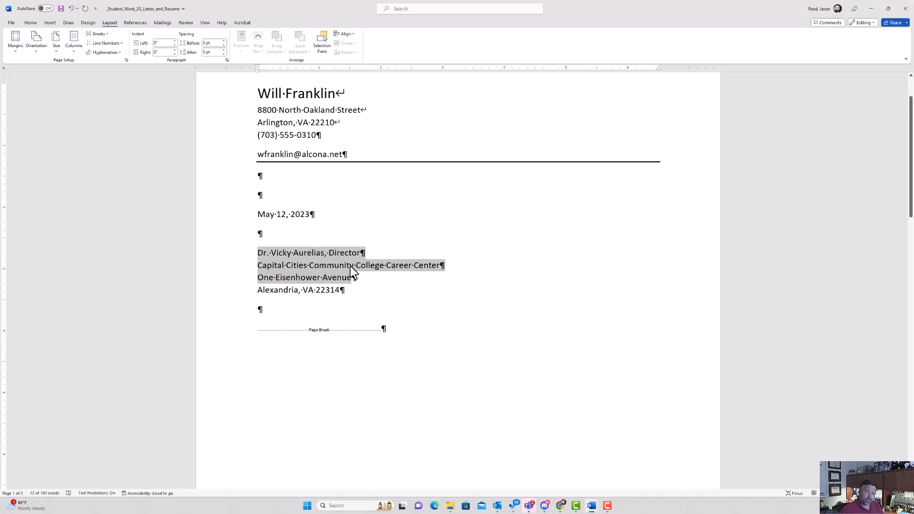
click(363, 294)
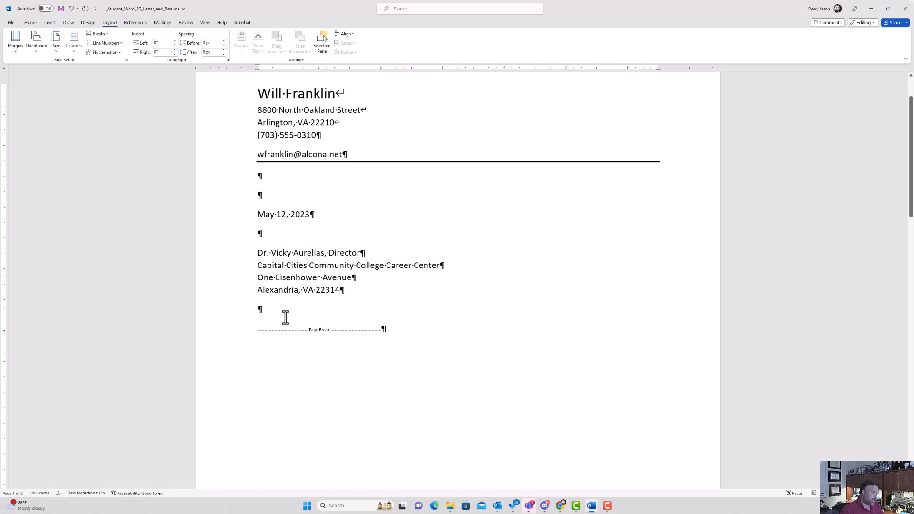
Type a salutation greeting the recipient by title and surname, followed by a new line.
click(260, 310)
text(Dear)
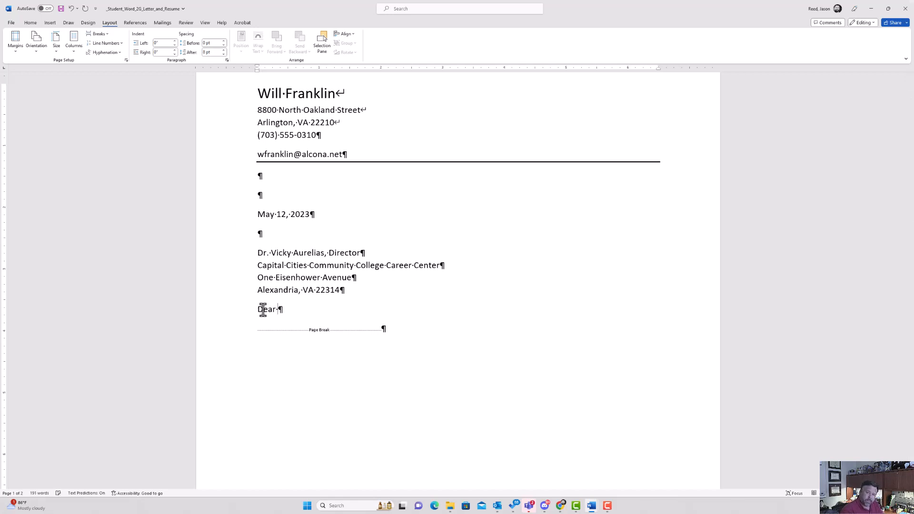
text( Dr. Aurelias)
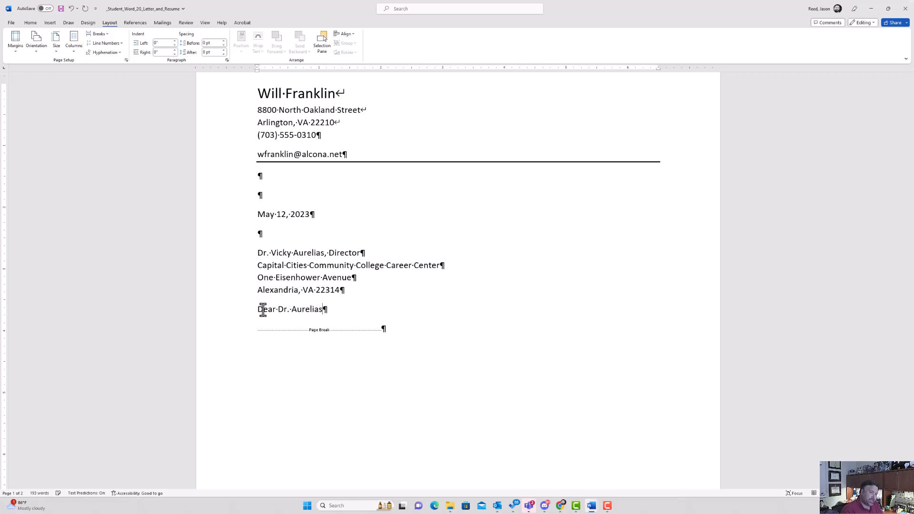
text(:)
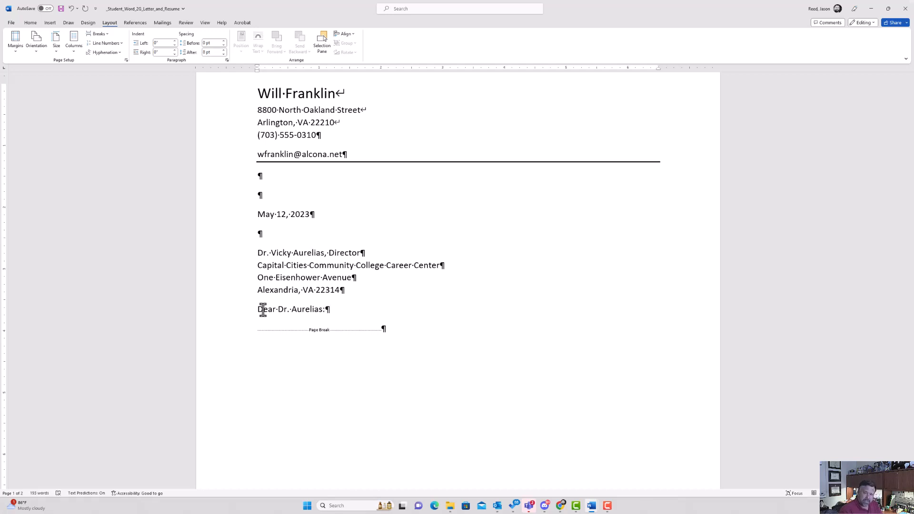
key(Return)
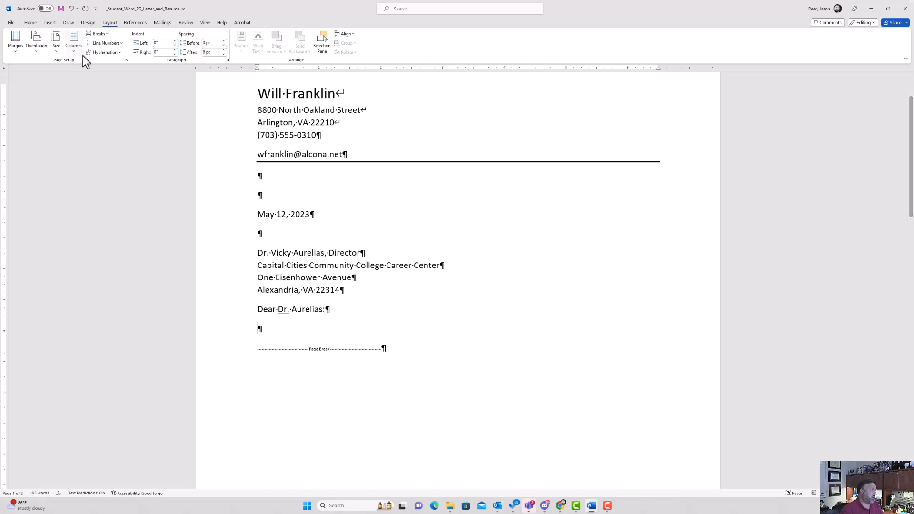
click(49, 22)
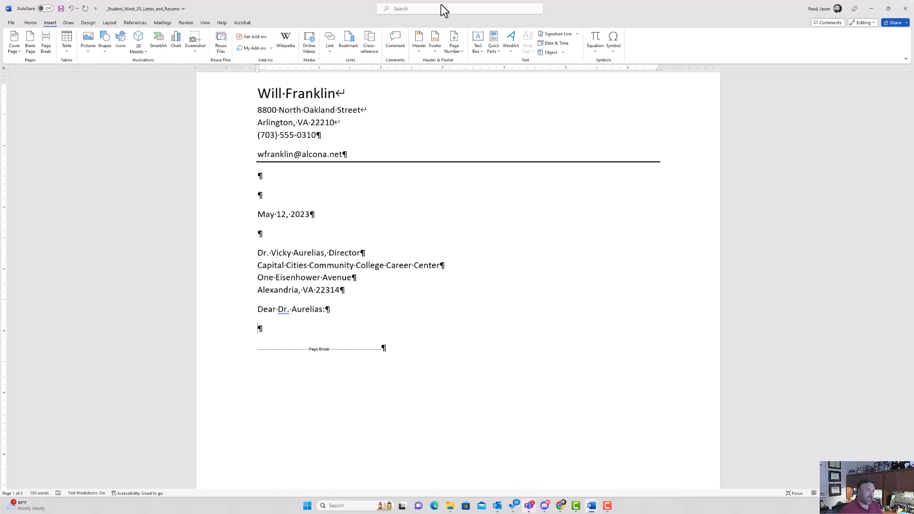
Insert the text of w02G_Letter_Text from Downloads after the 'Dear Dr. Aurelias:' salutation.
click(564, 54)
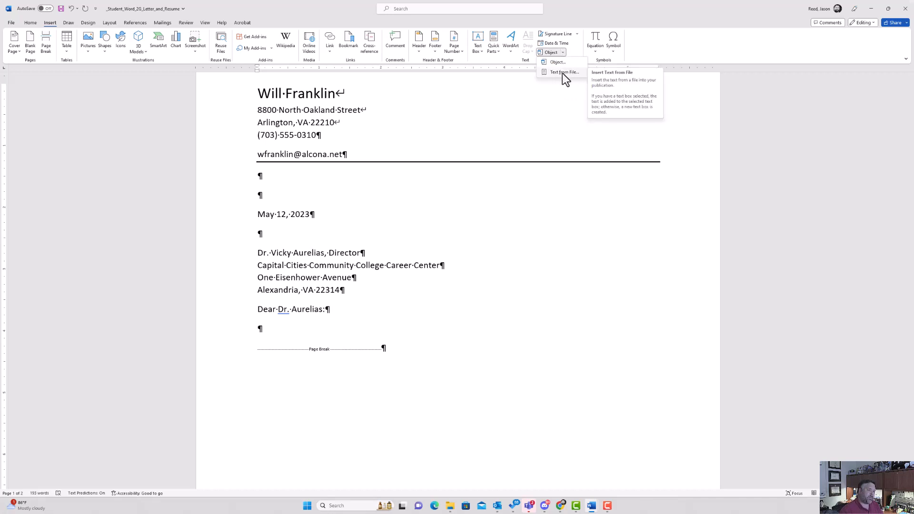
click(569, 73)
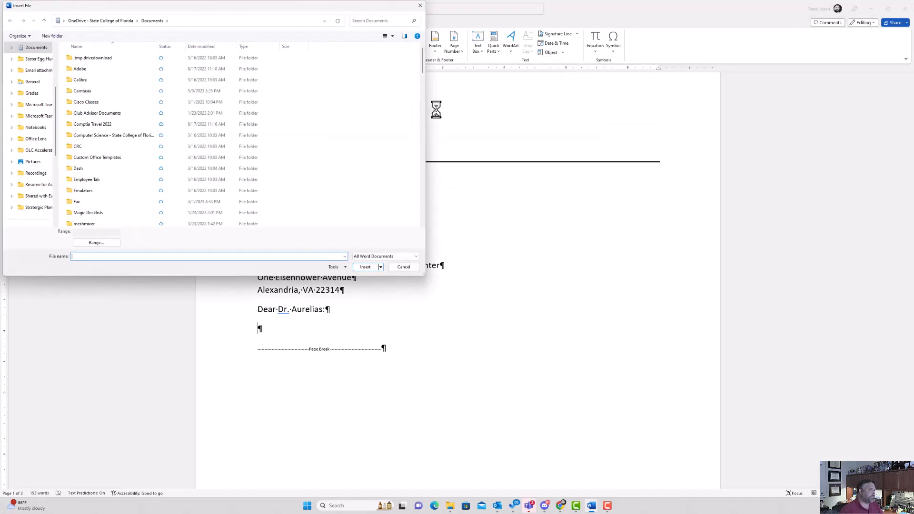
scroll(43, 98, down, 1)
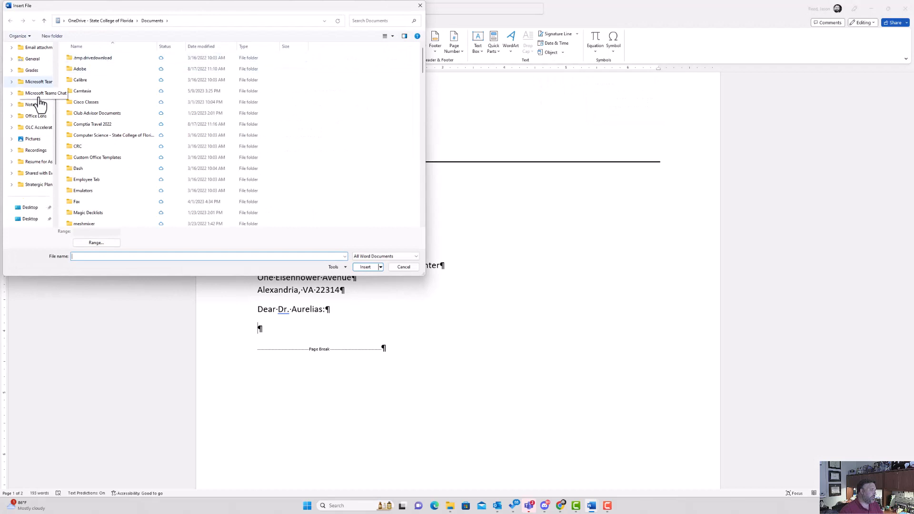
scroll(41, 100, down, 2)
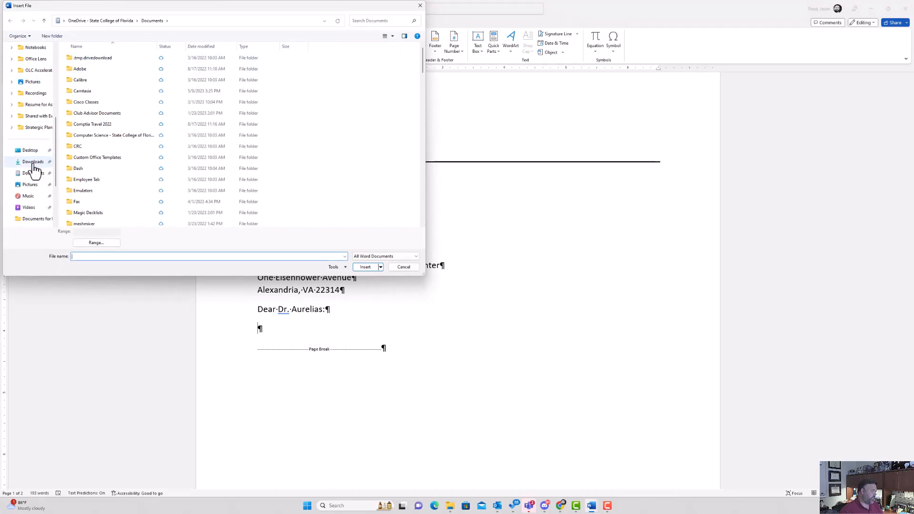
click(33, 162)
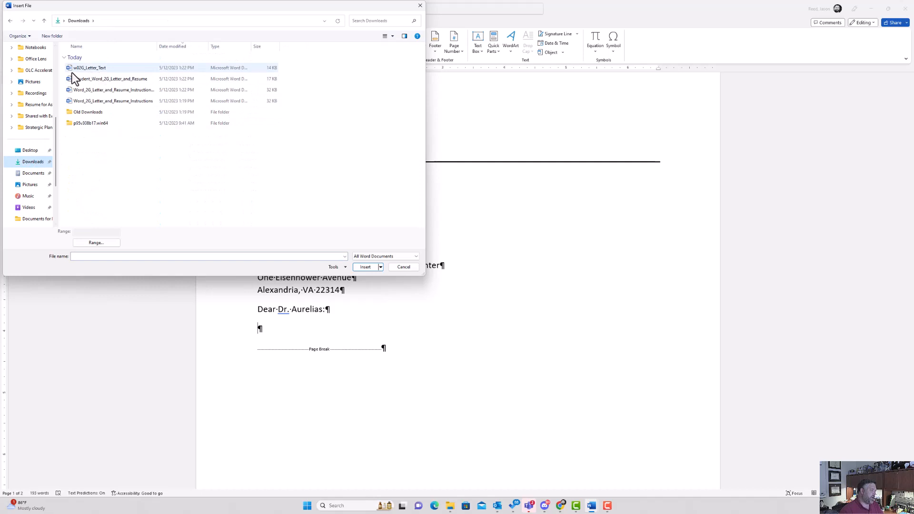
click(102, 70)
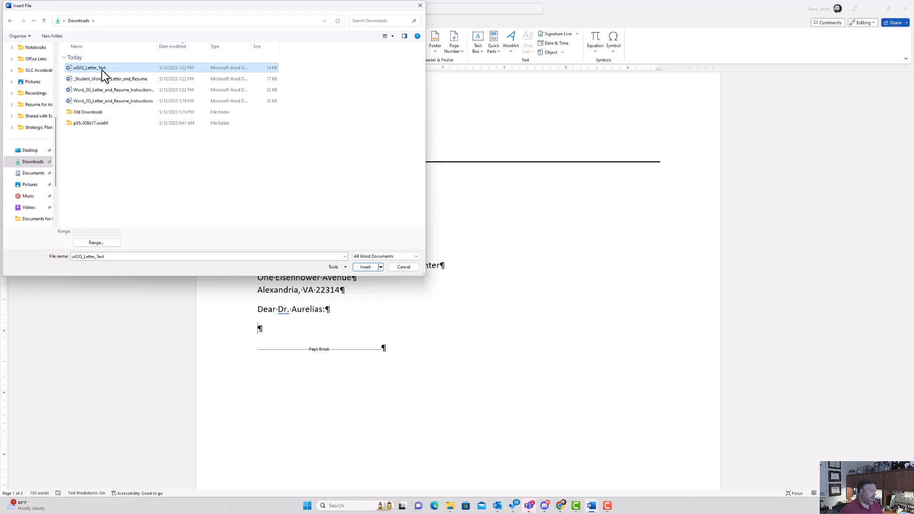
click(365, 267)
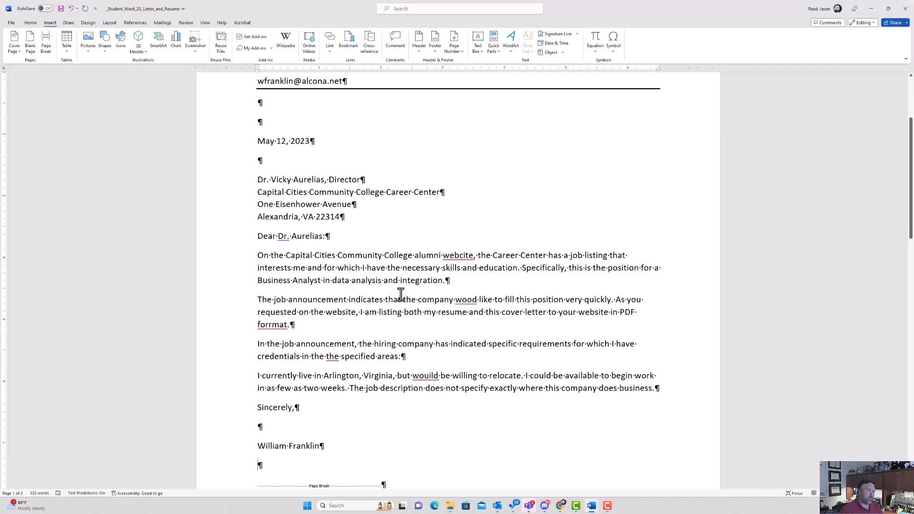
scroll(443, 303, down, 1)
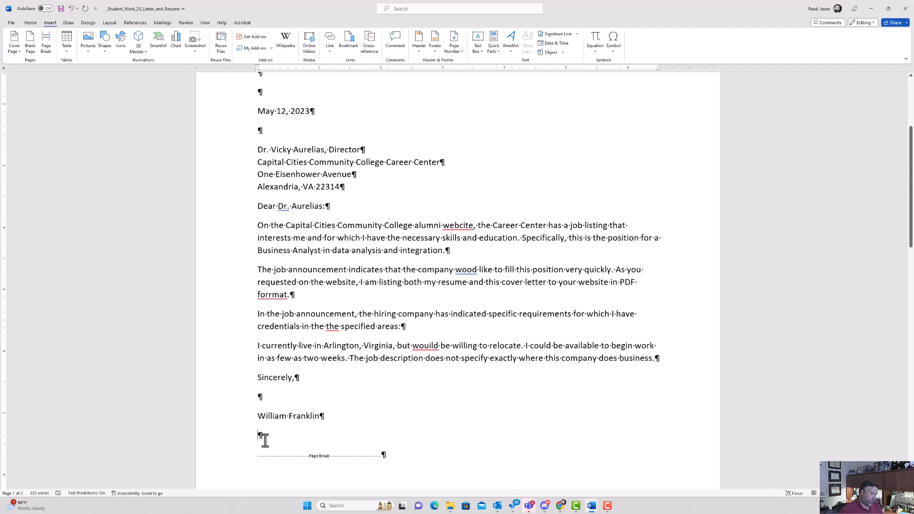
key(BackSpace)
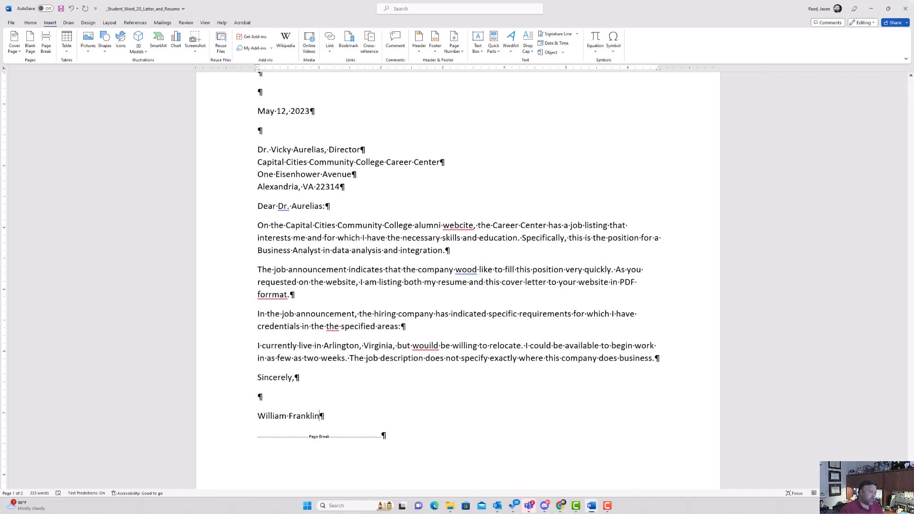
scroll(265, 441, up, 5)
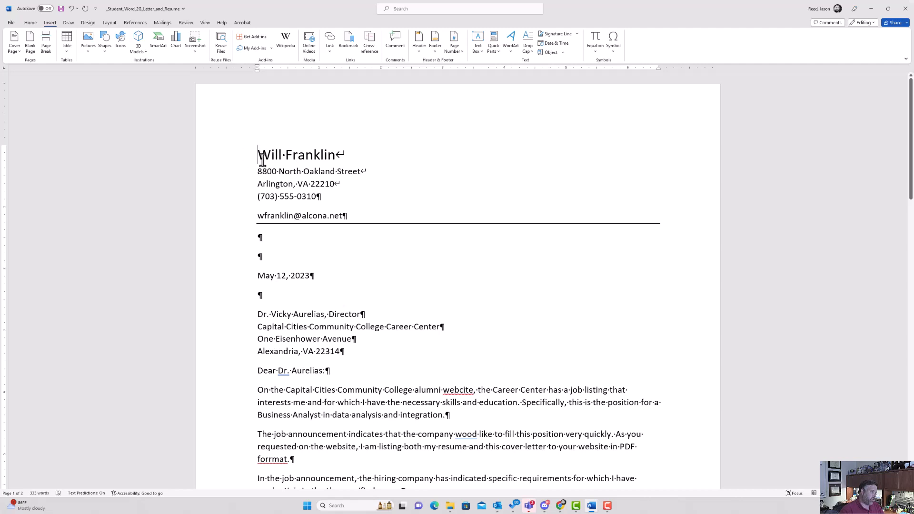
click(262, 161)
click(31, 22)
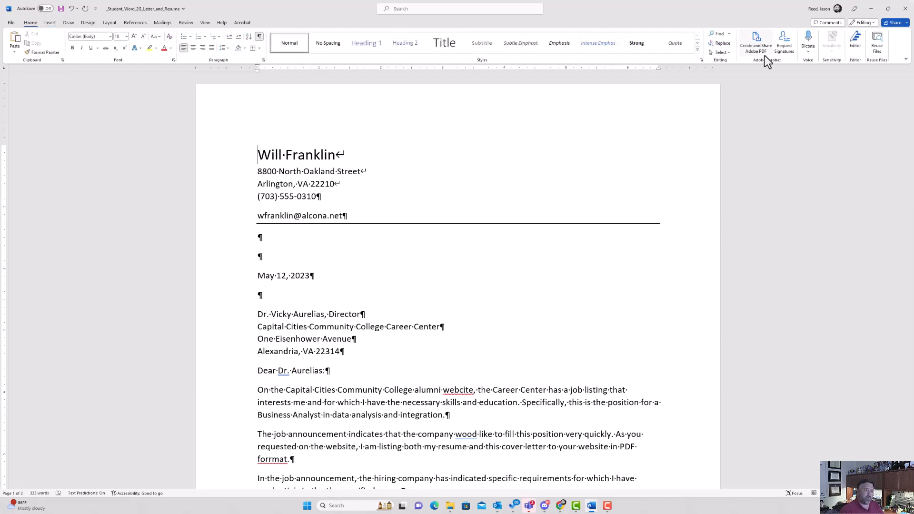
Replace every occurrence of 'listing' in the letter with 'posting'.
click(724, 44)
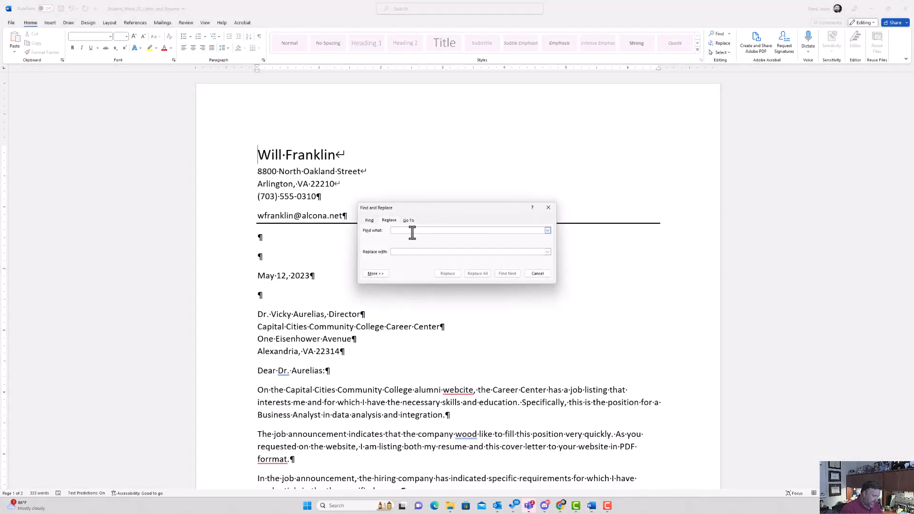
text(isting)
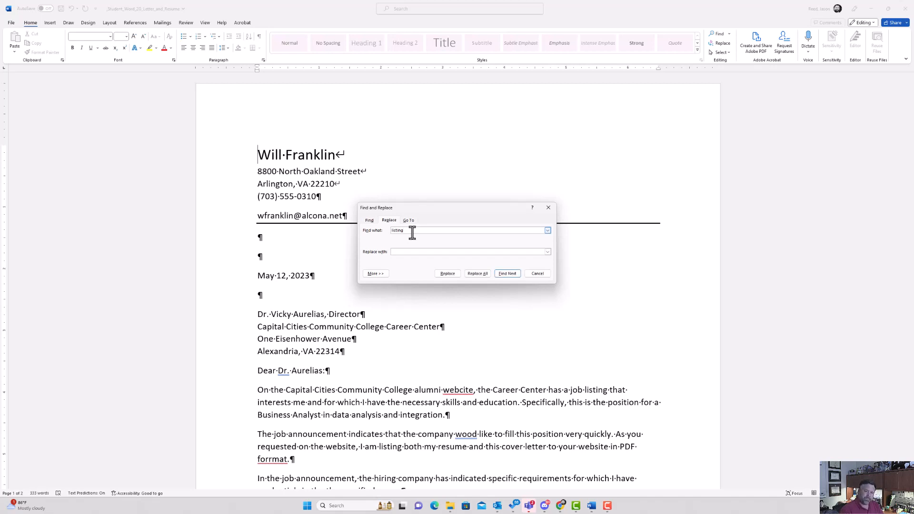
click(451, 252)
click(477, 274)
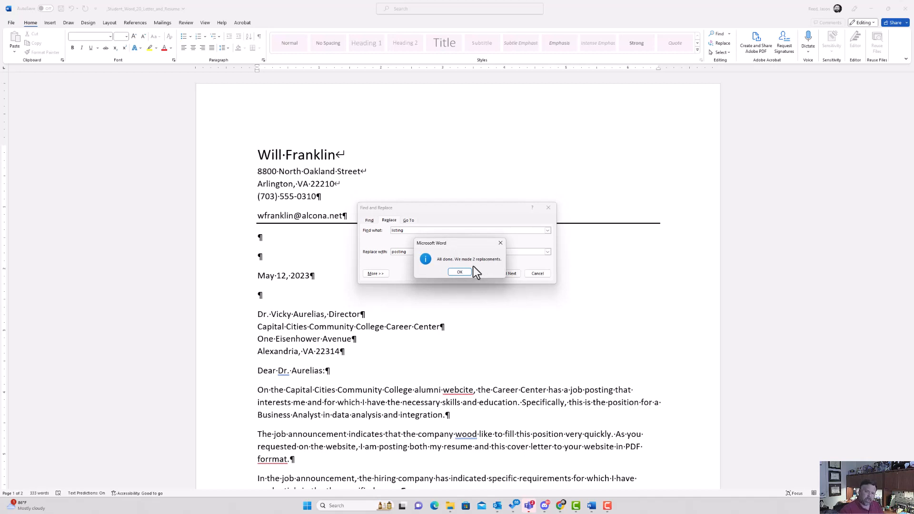
click(456, 271)
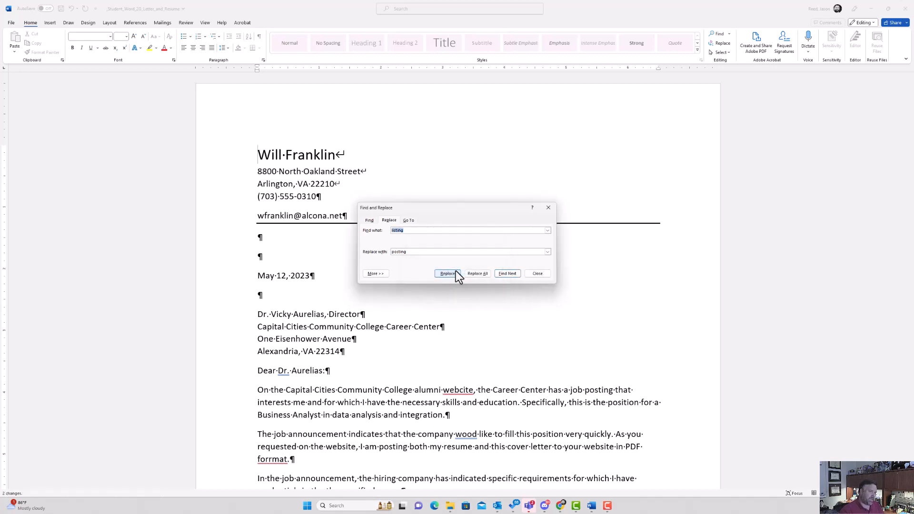
click(537, 275)
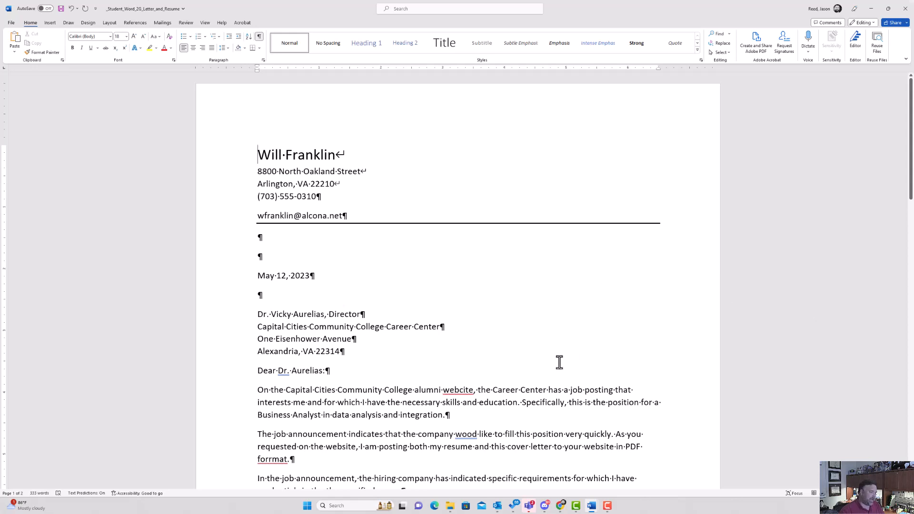
Use the thesaurus to change 'specific requirements' to 'explicit requirements'.
scroll(560, 363, down, 5)
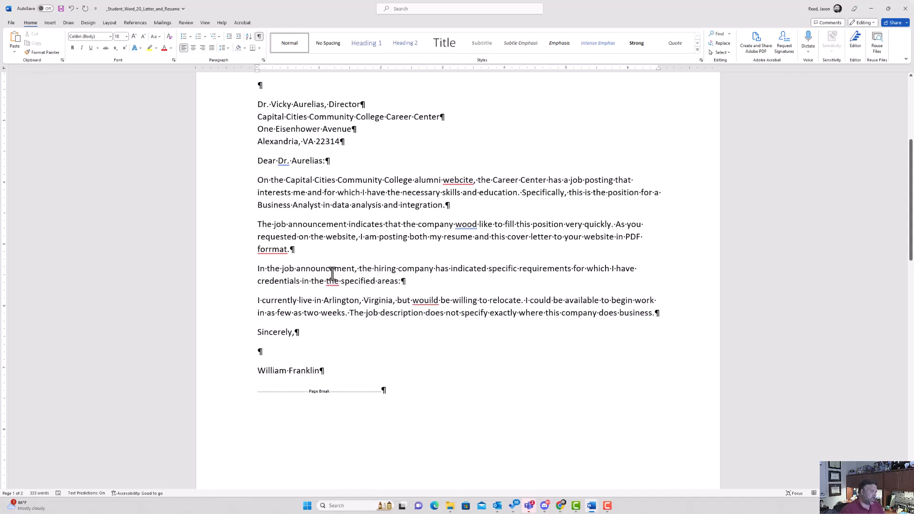
right_click(501, 270)
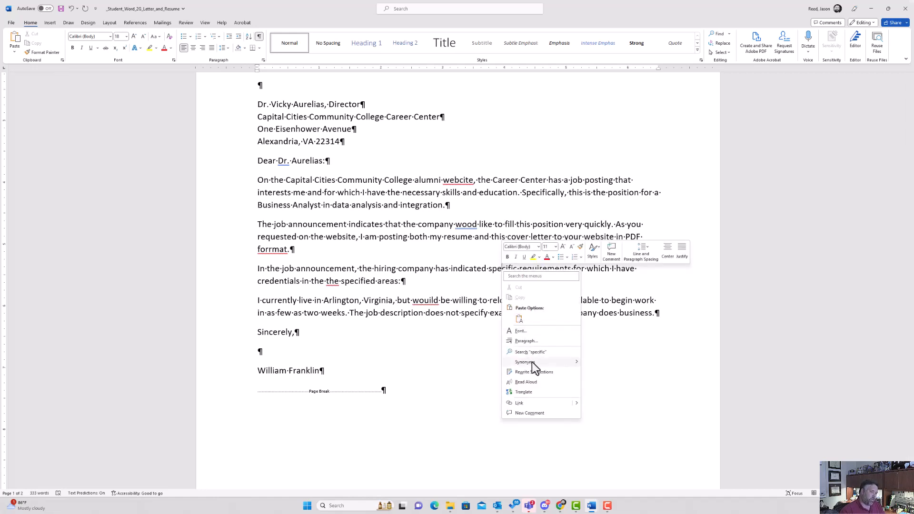
mouse_move(540, 363)
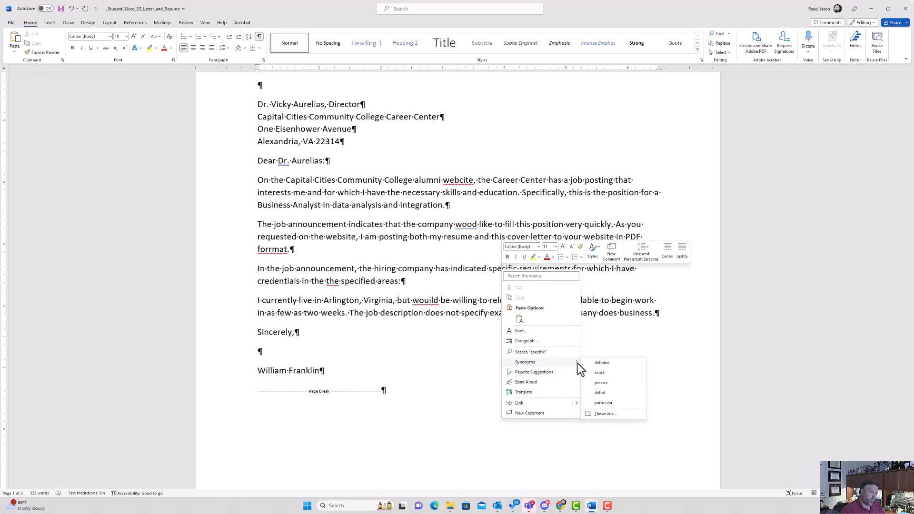
click(603, 414)
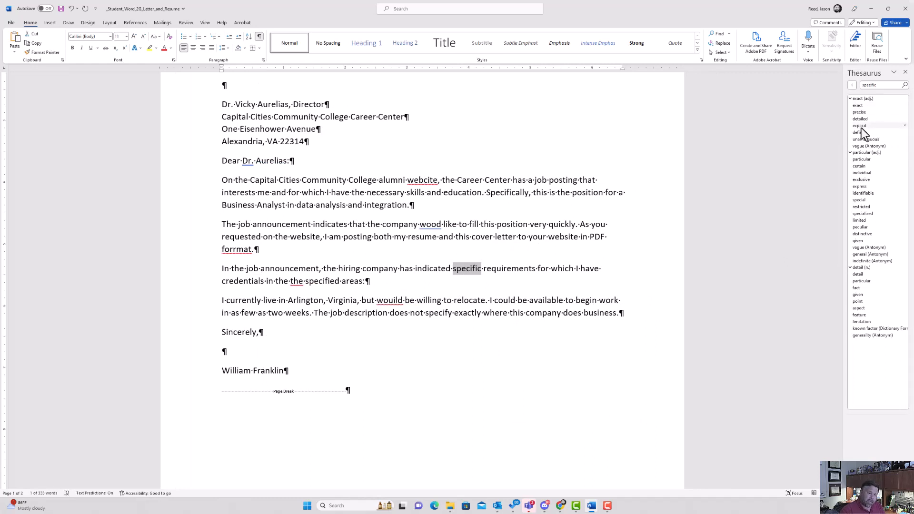
click(905, 126)
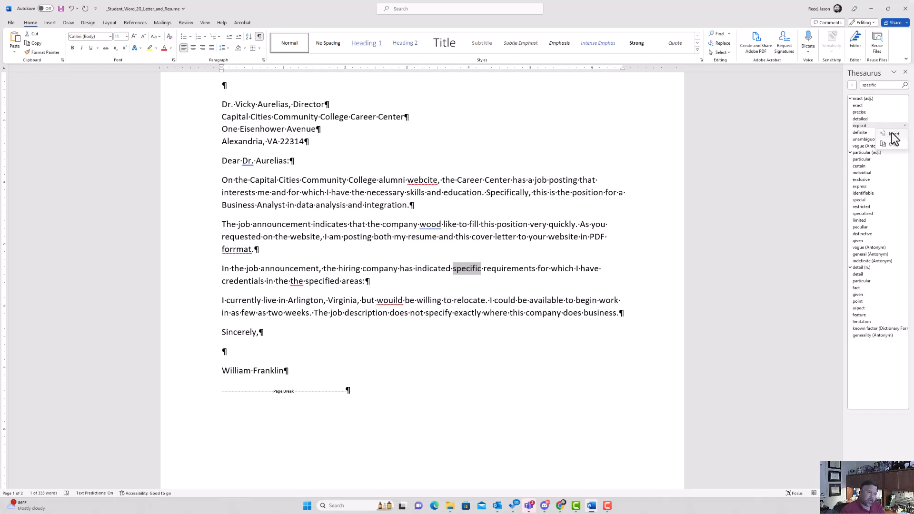
click(893, 134)
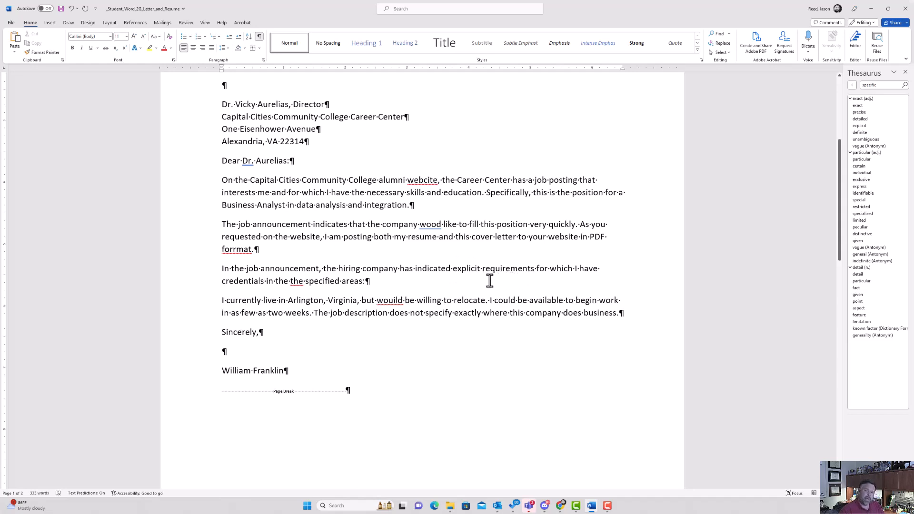
click(482, 270)
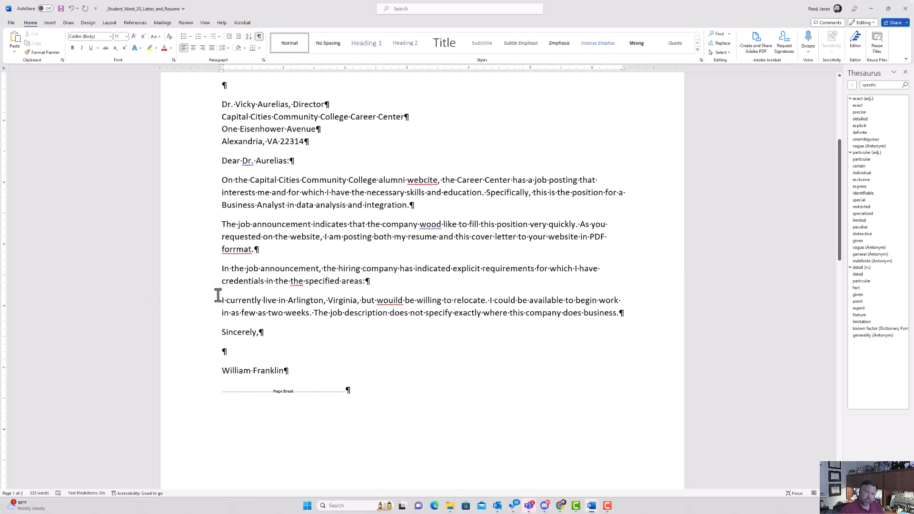
Swap 'credentials' for the synonym 'qualifications' and close the Thesaurus pane.
right_click(245, 283)
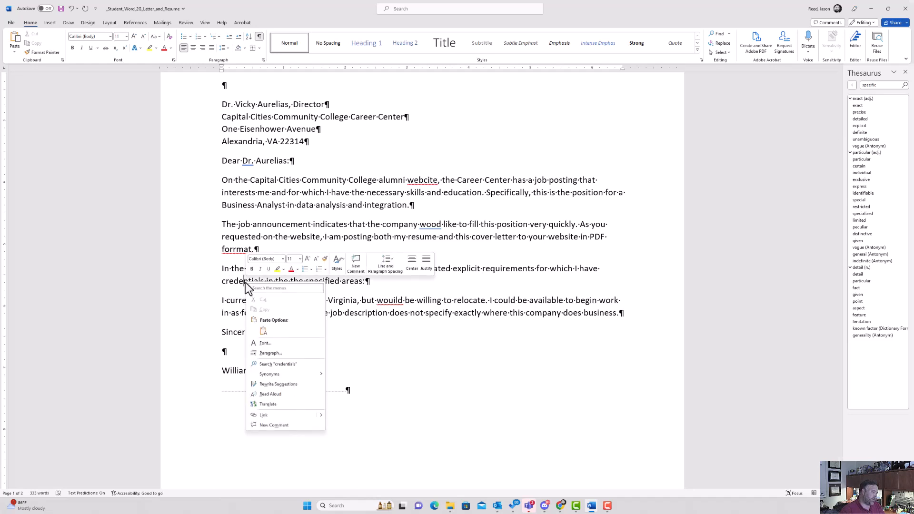
mouse_move(286, 374)
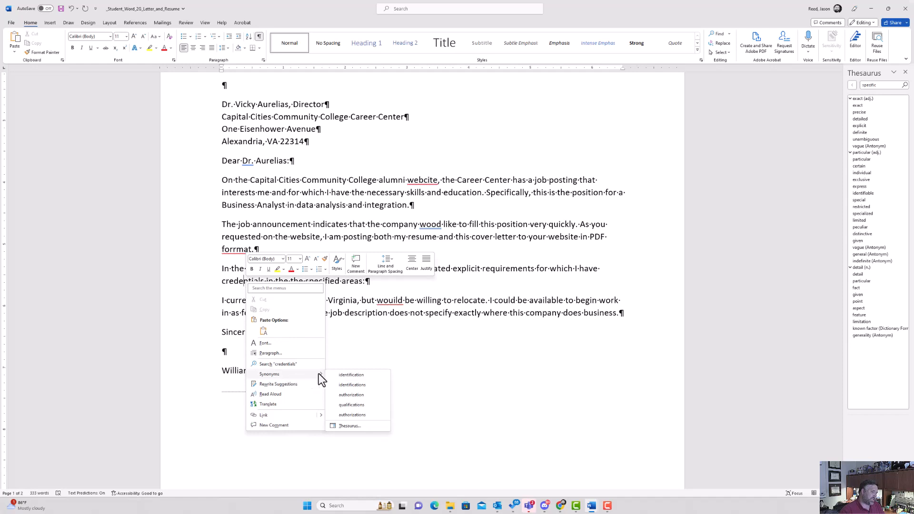
click(353, 405)
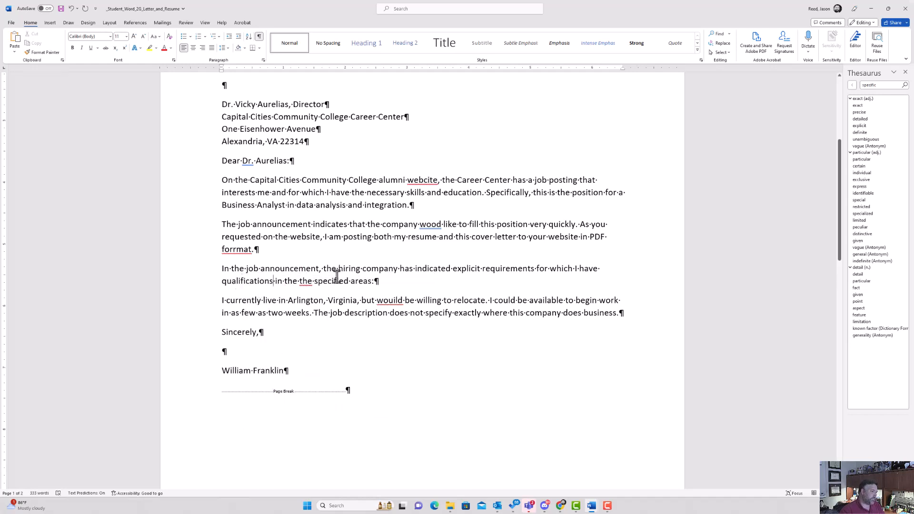
click(906, 74)
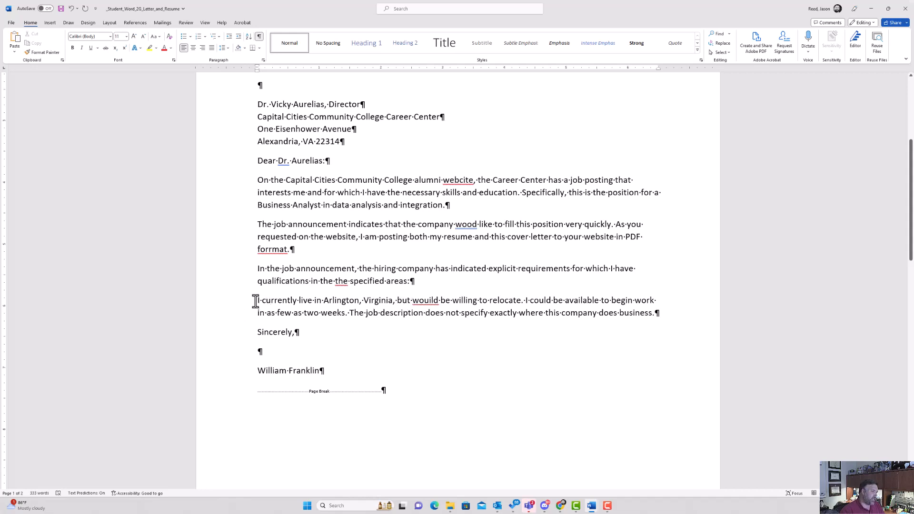
Move the 'I currently live… relocate.' sentence to the paragraph's end, after 'does business.'.
drag(256, 301, 522, 302)
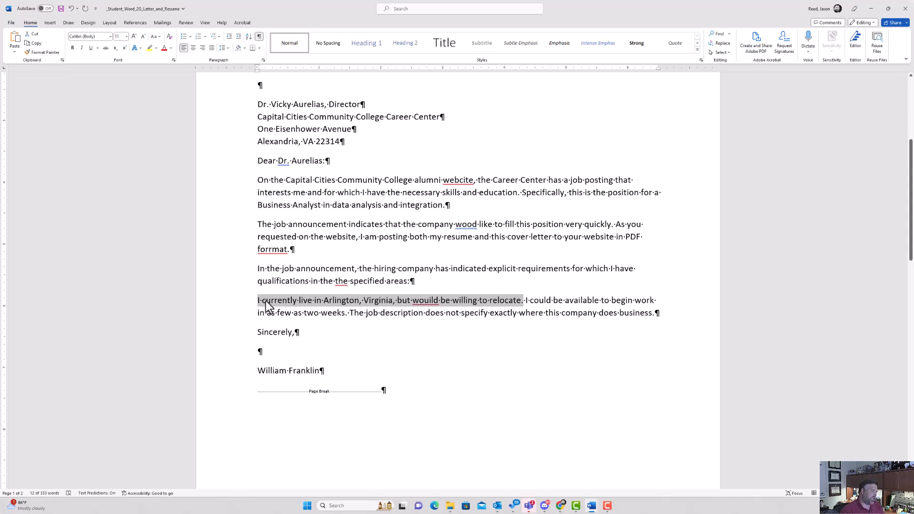
drag(265, 301, 380, 301)
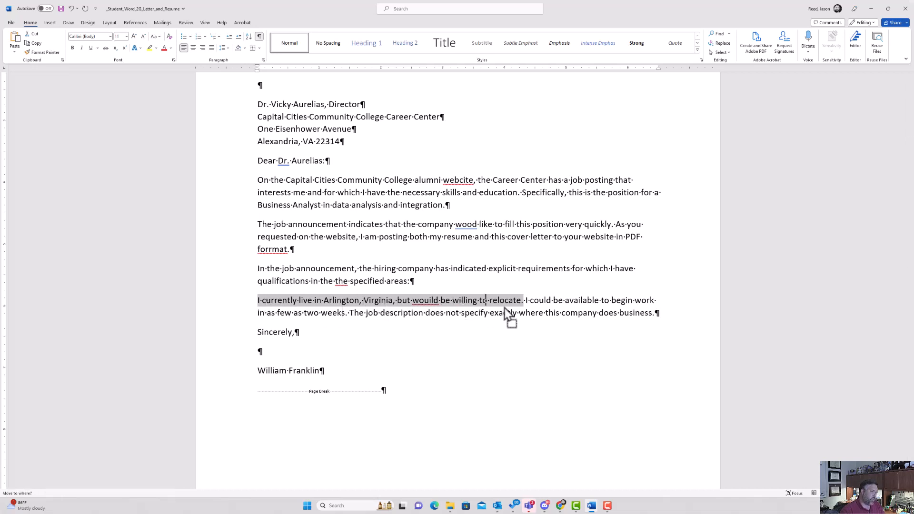
drag(567, 310, 621, 313)
drag(670, 316, 667, 317)
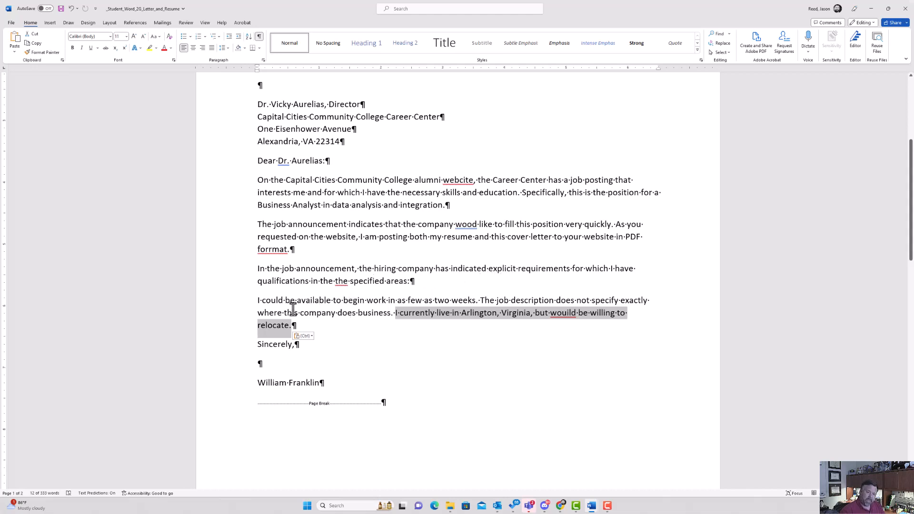
click(256, 301)
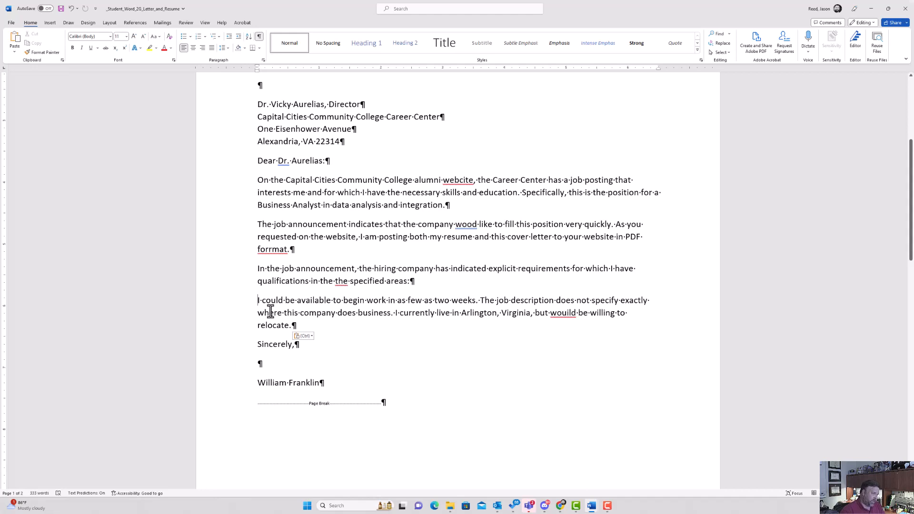
Add a blank paragraph above 'I could be available' and insert an empty 2x3 table there.
key(Return)
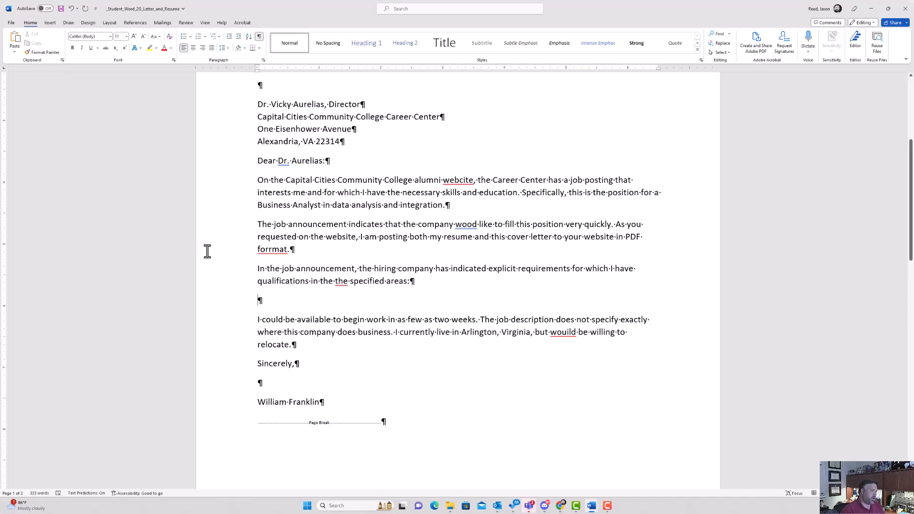
click(281, 301)
click(50, 23)
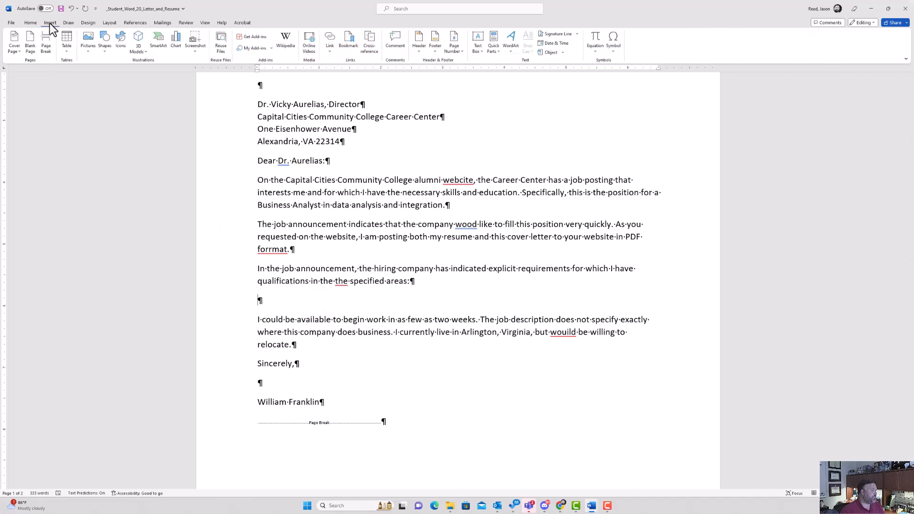
click(67, 50)
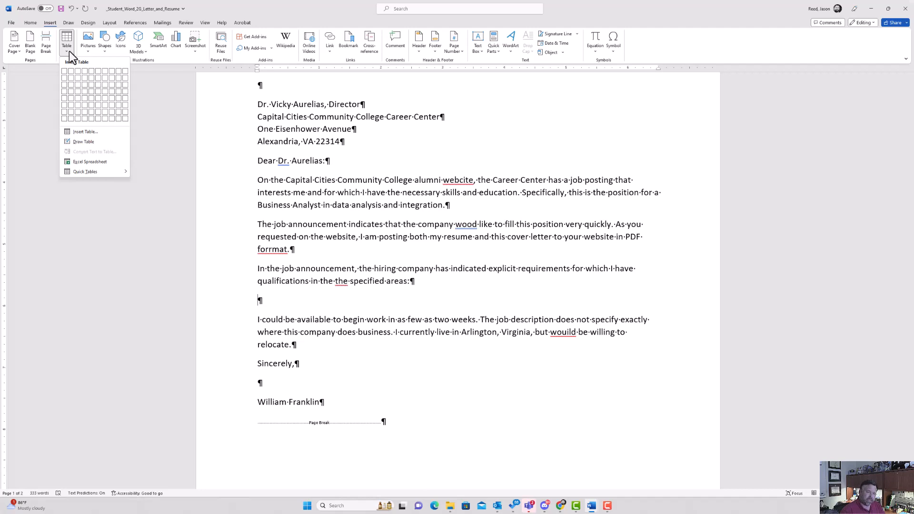
click(71, 84)
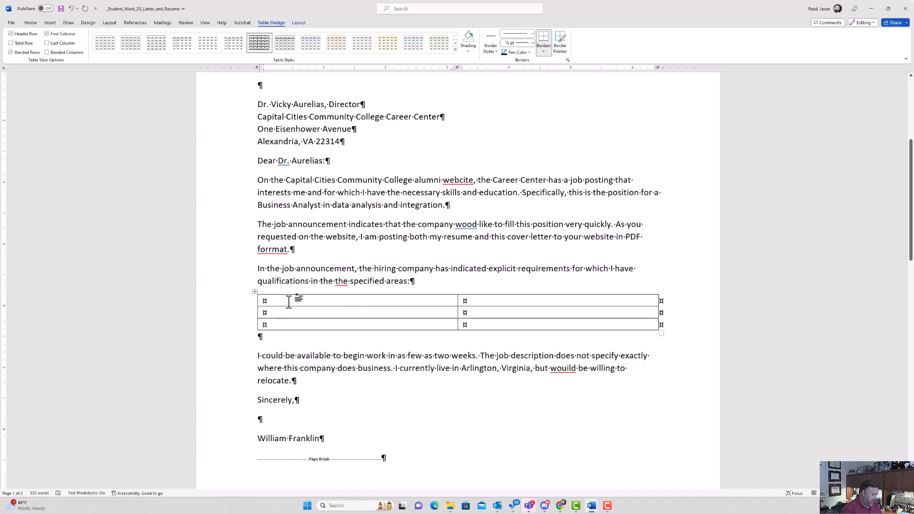
Type the row labels Education, Experience and Required Certifications in the table's first column.
text(Edu)
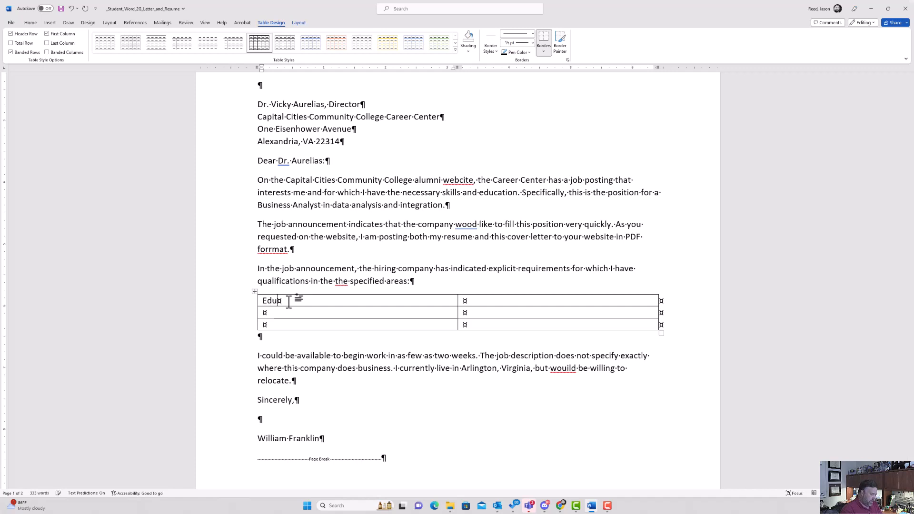
text(cation)
text(Experience)
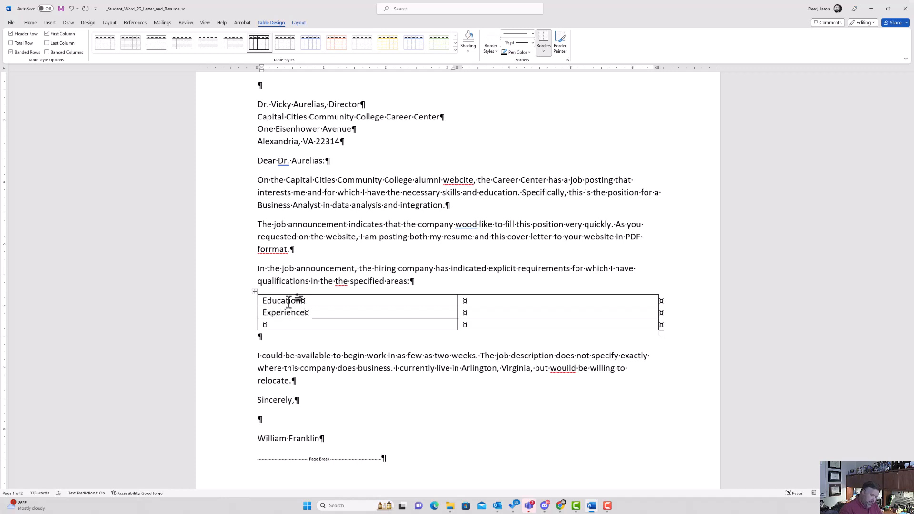
key(Down)
text(Required )
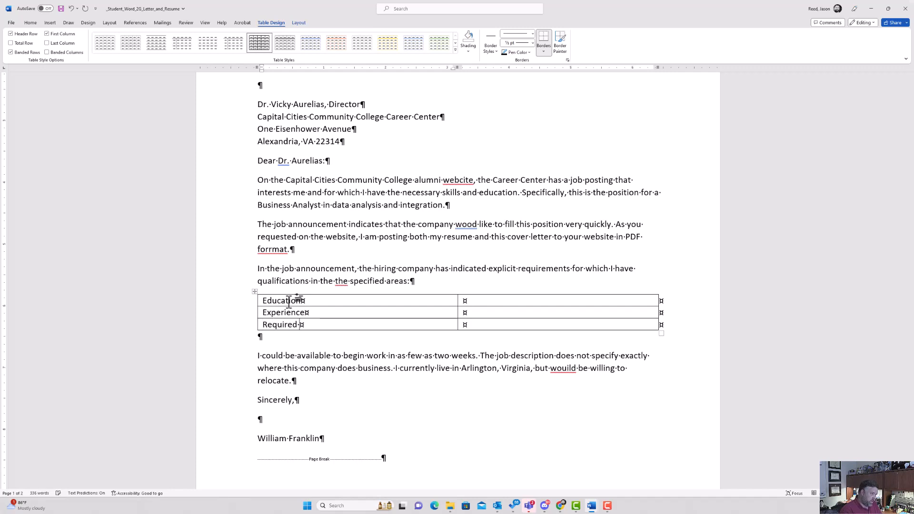
text(Certifications)
Fill the second column with the Business Analytics degree, data analyst year, and MCSA/MCSE certifications.
key(Tab)
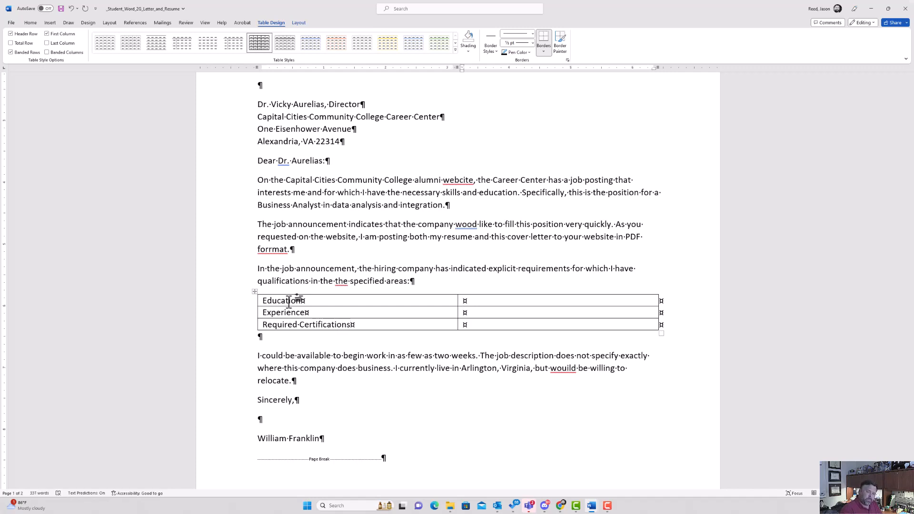
text(B)
text(h)
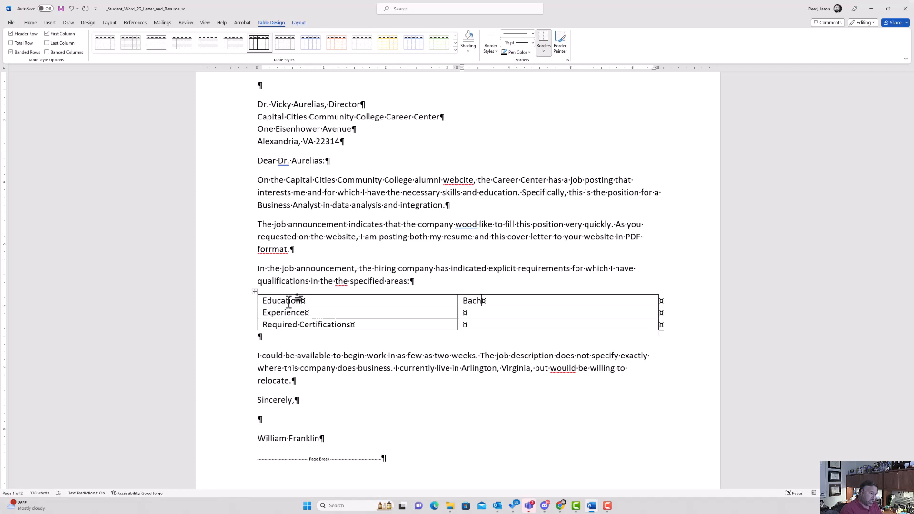
text(elor of S)
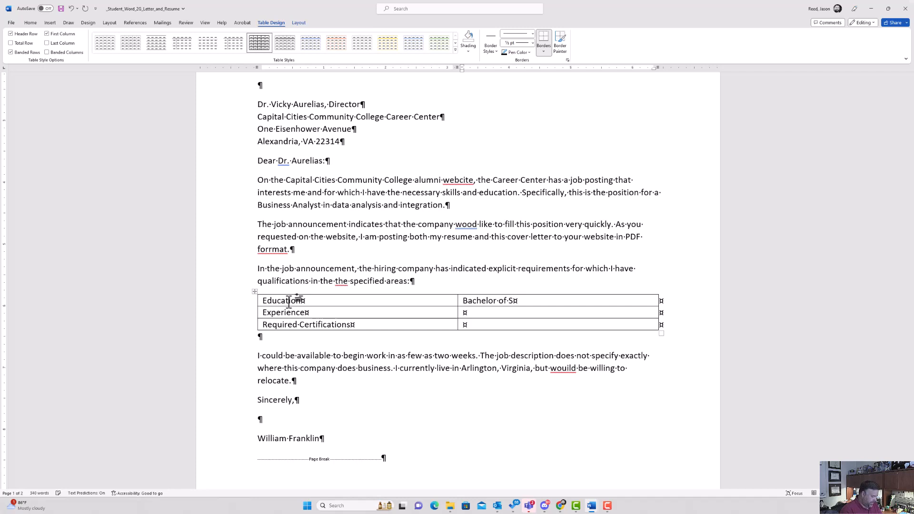
text(cience, Busine)
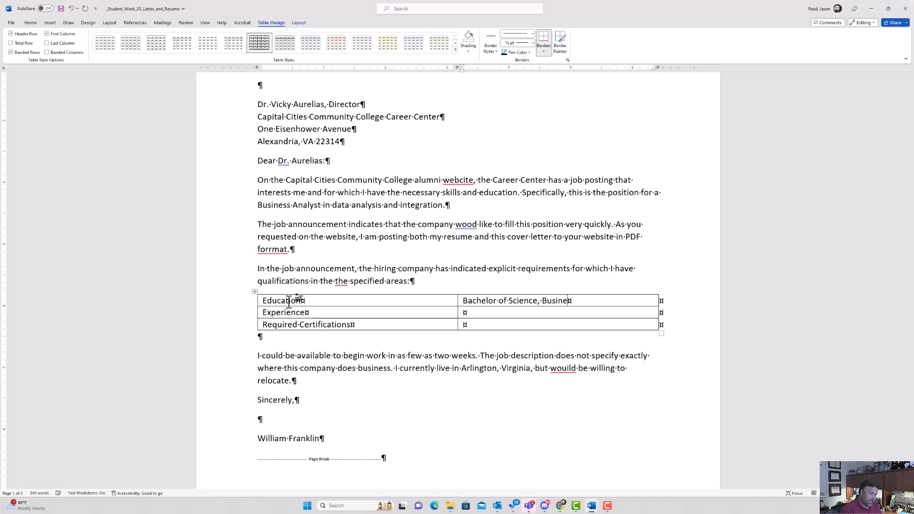
text(ss Analytics)
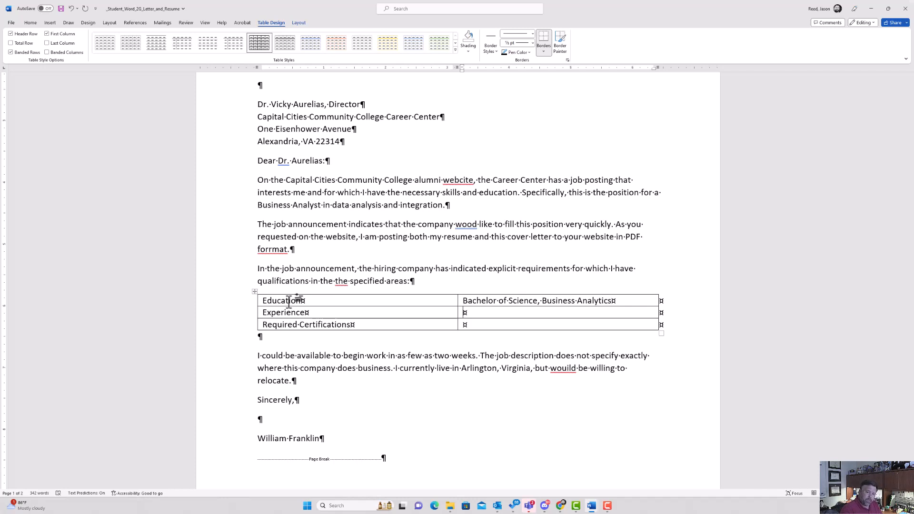
text(One Y)
key(BackSpace)
text(year)
key(BackSpace)
key(BackSpace)
key(BackSpace)
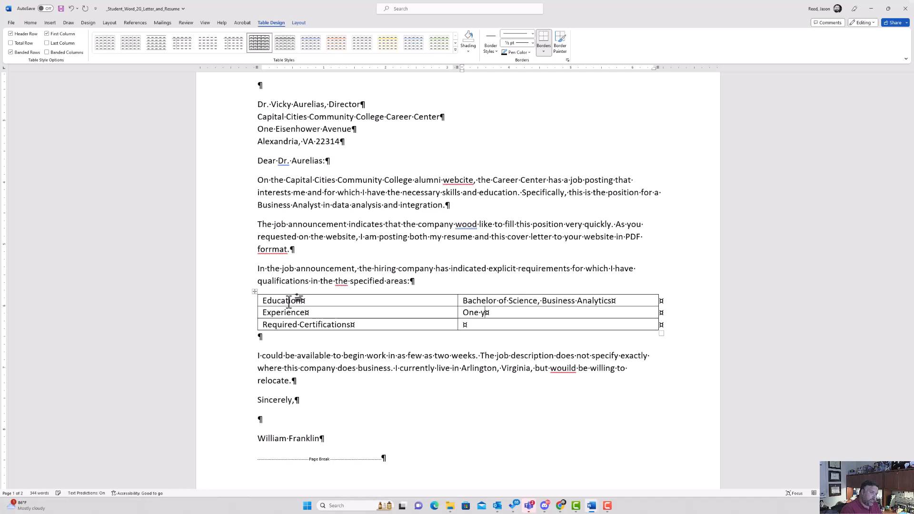
text(ear as )
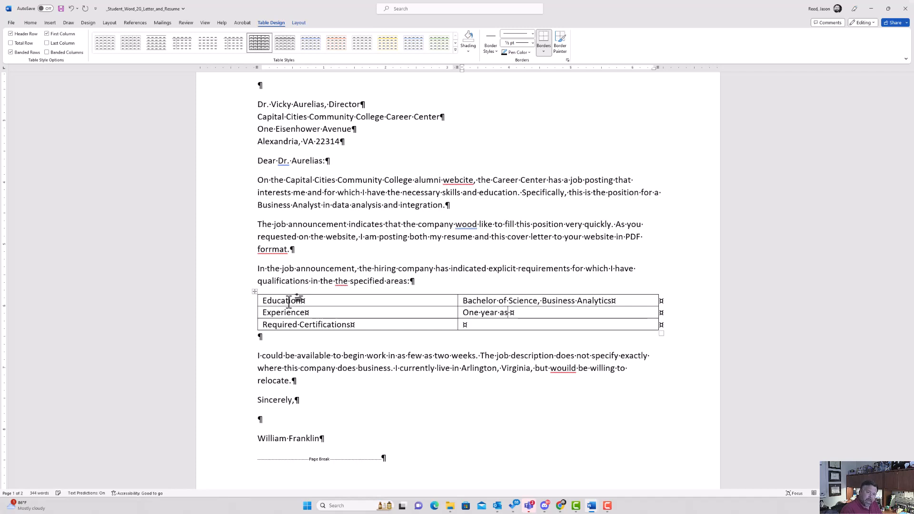
text(a data ana)
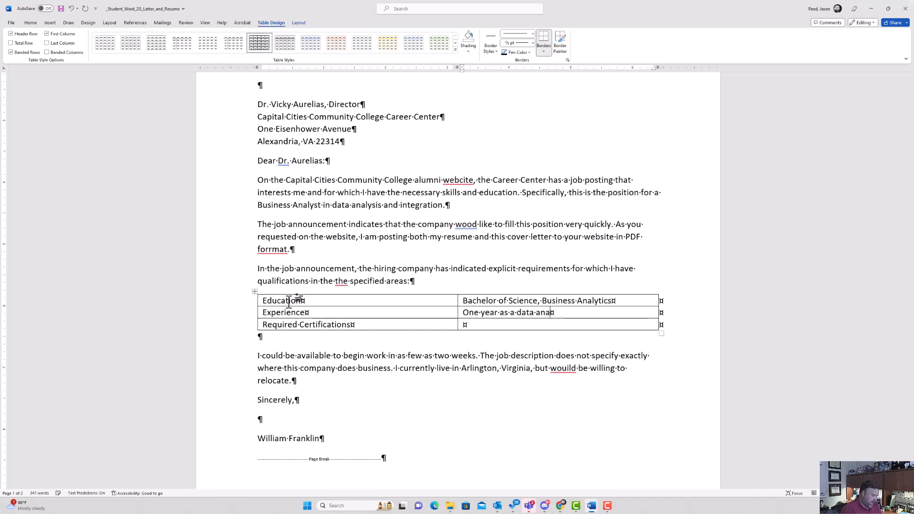
text(lyst for a lar)
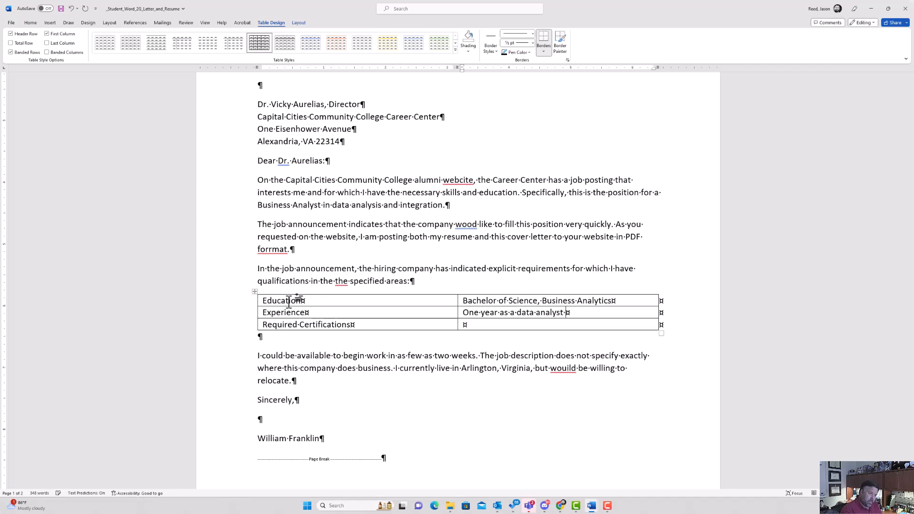
text(ge academic)
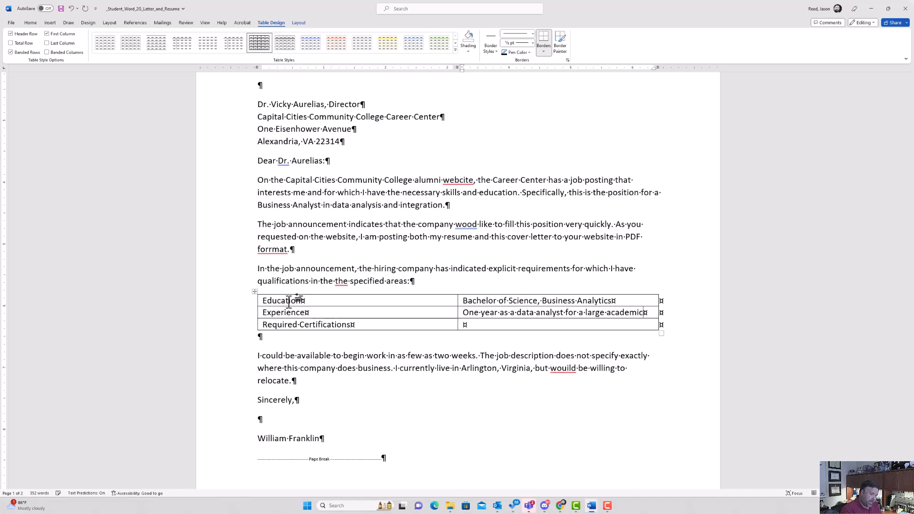
text( resear)
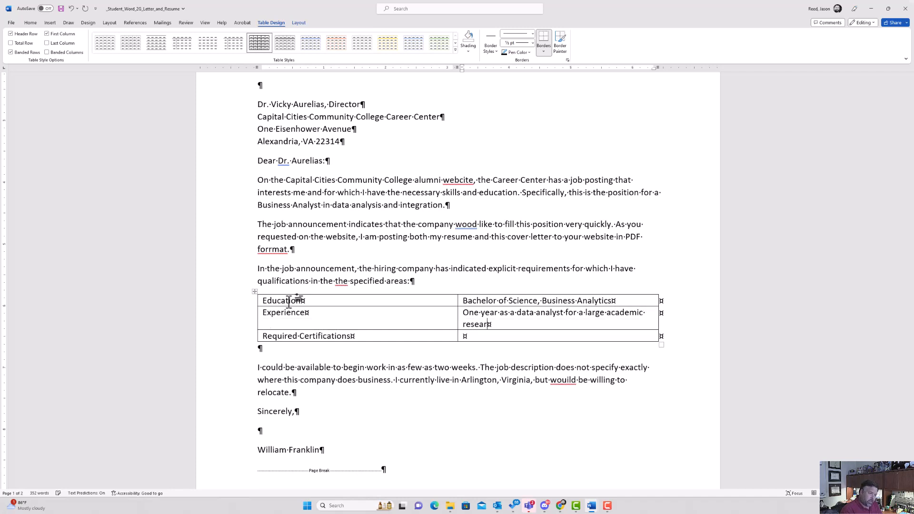
text(ch organizatioon)
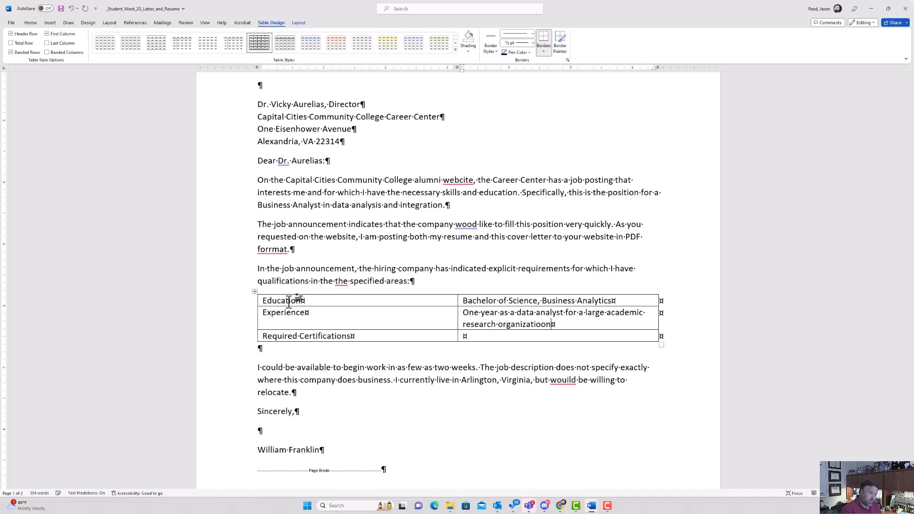
key(BackSpace)
text(n)
text(MC)
text(SA)
text( BI)
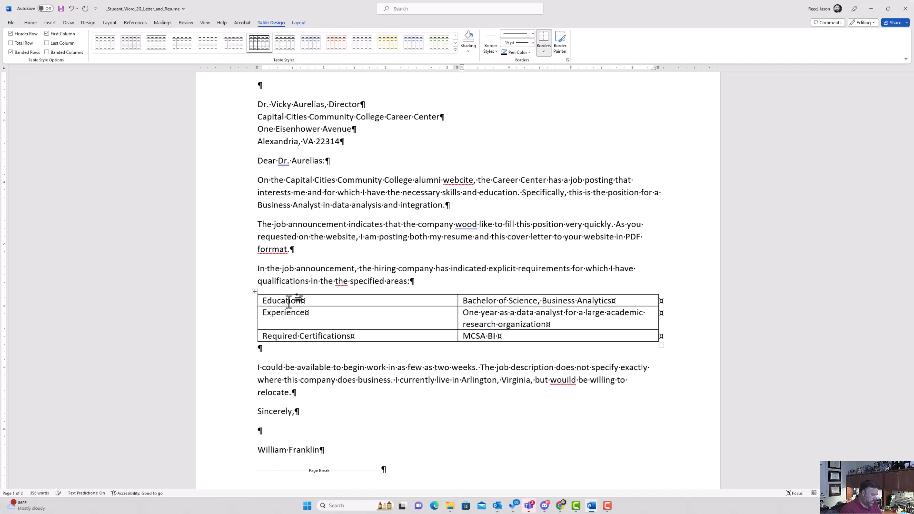
text( R)
text(er)
key(BackSpace)
text(porting)
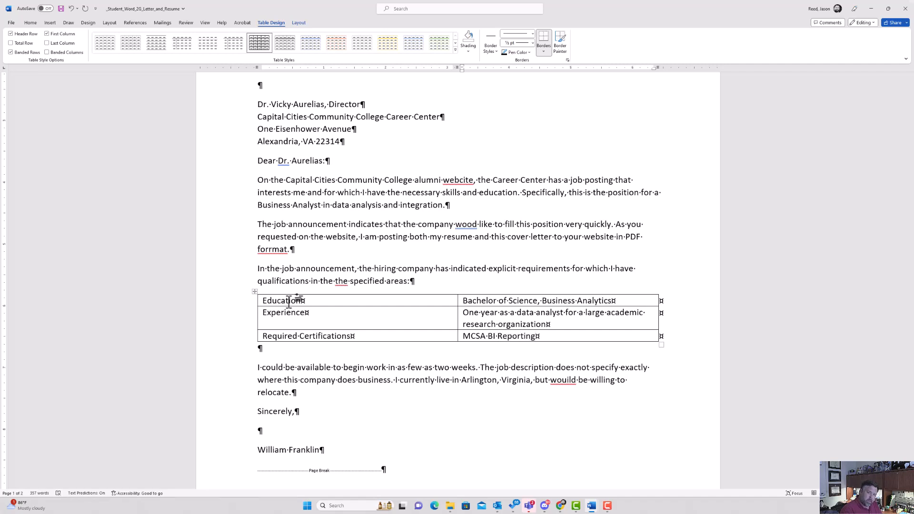
text(, M)
text(CSE Data )
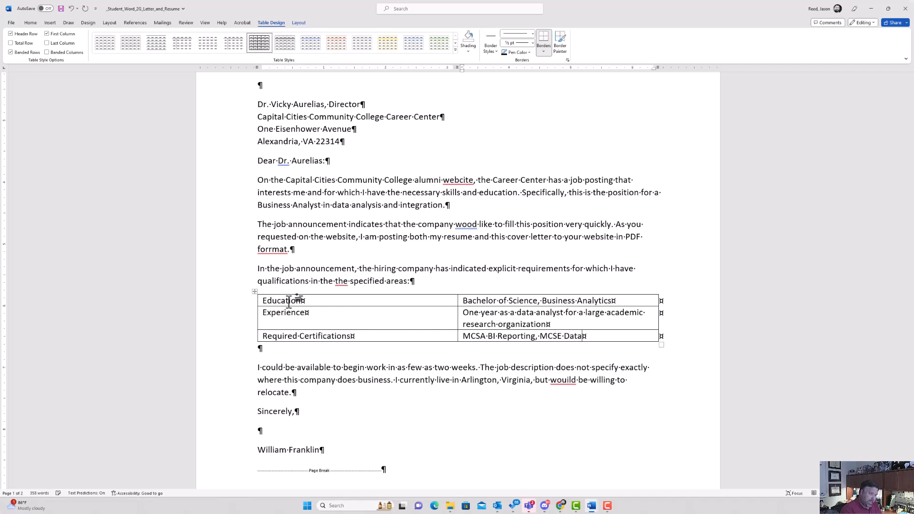
text(Management)
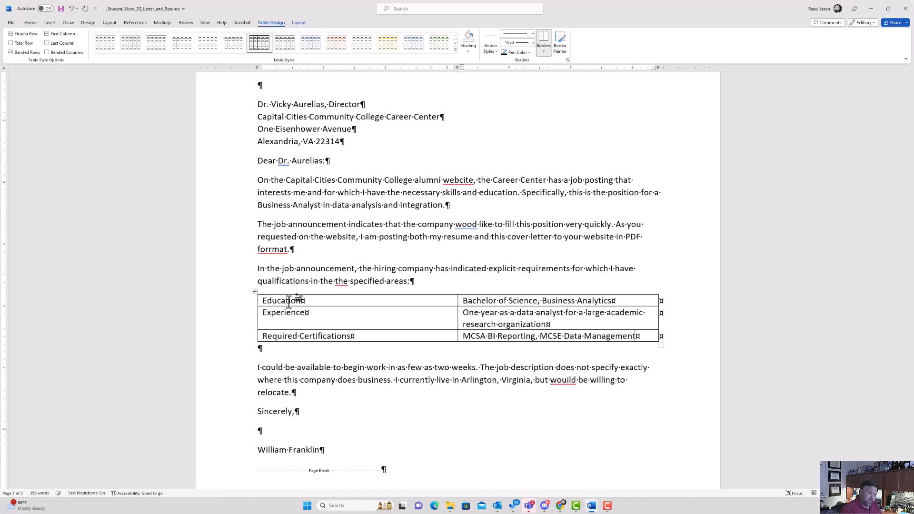
text( and Ana)
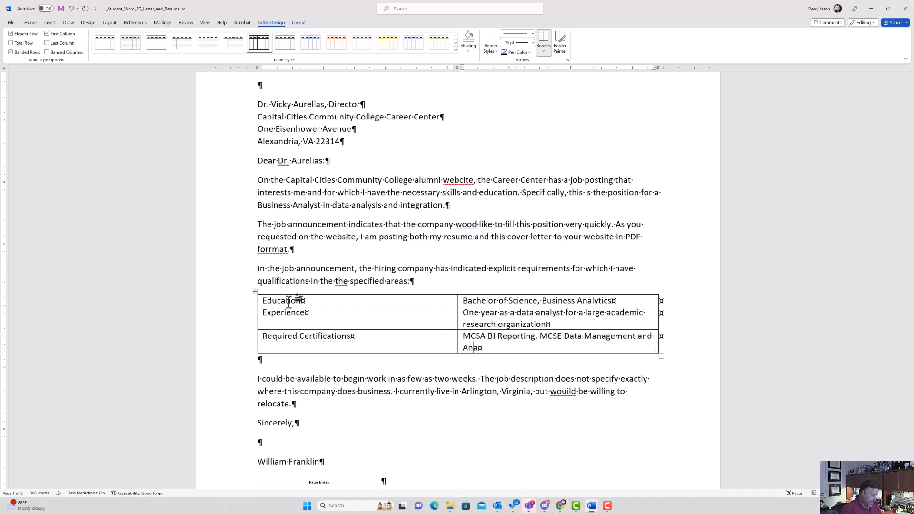
text(lytics)
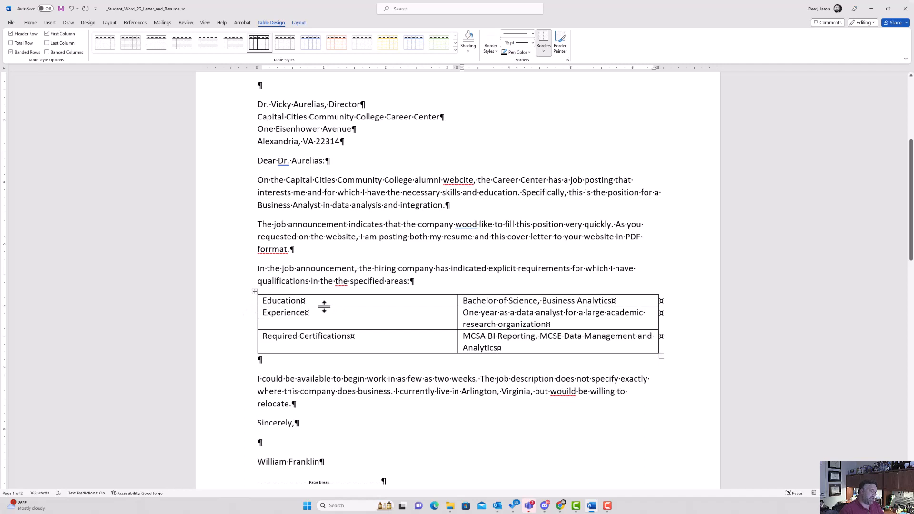
AutoFit the cover letter table's columns to their contents.
click(254, 292)
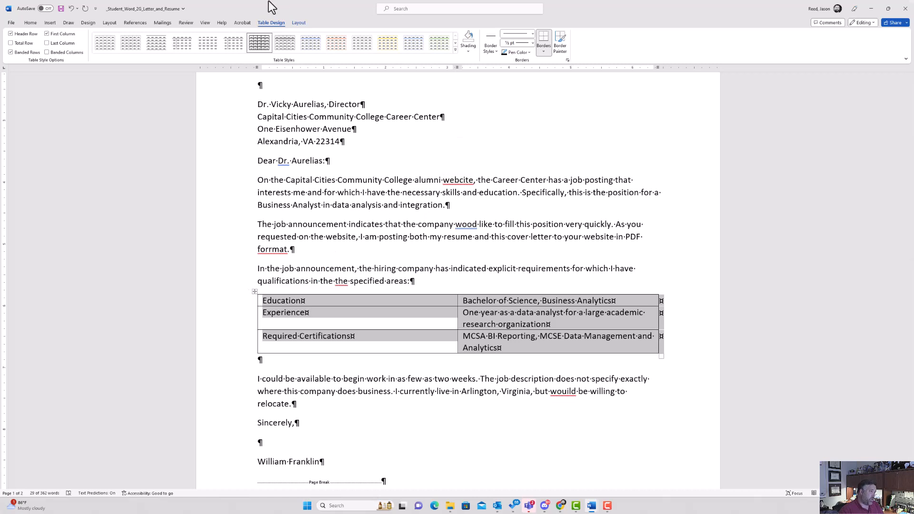
click(299, 24)
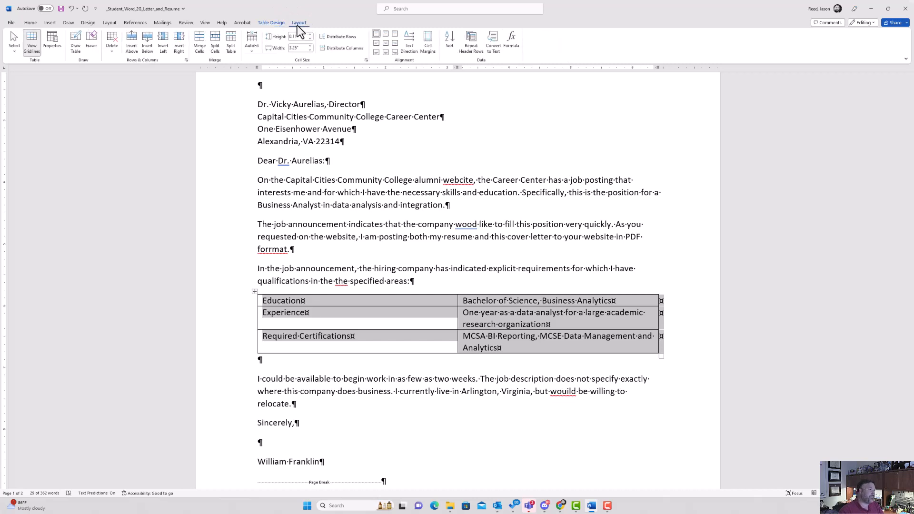
click(249, 47)
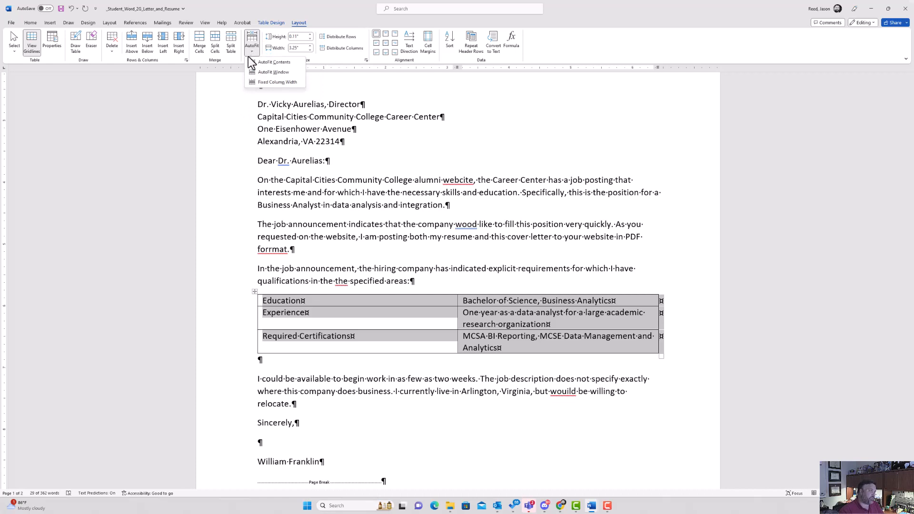
click(269, 64)
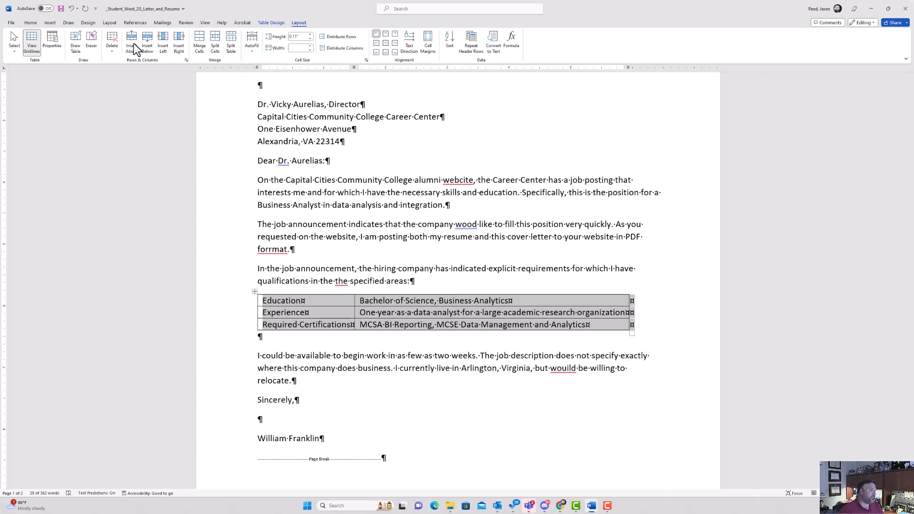
click(267, 23)
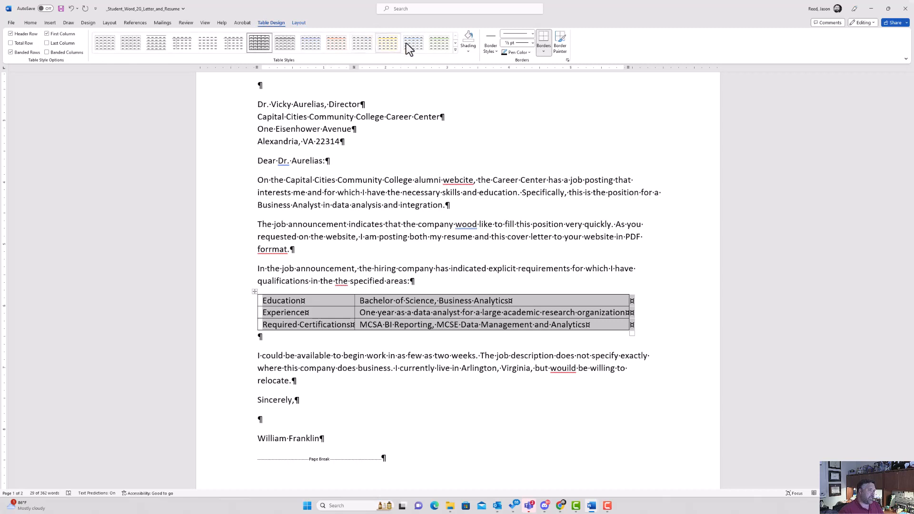
Apply the Table Grid Light style to the cover letter table.
click(455, 50)
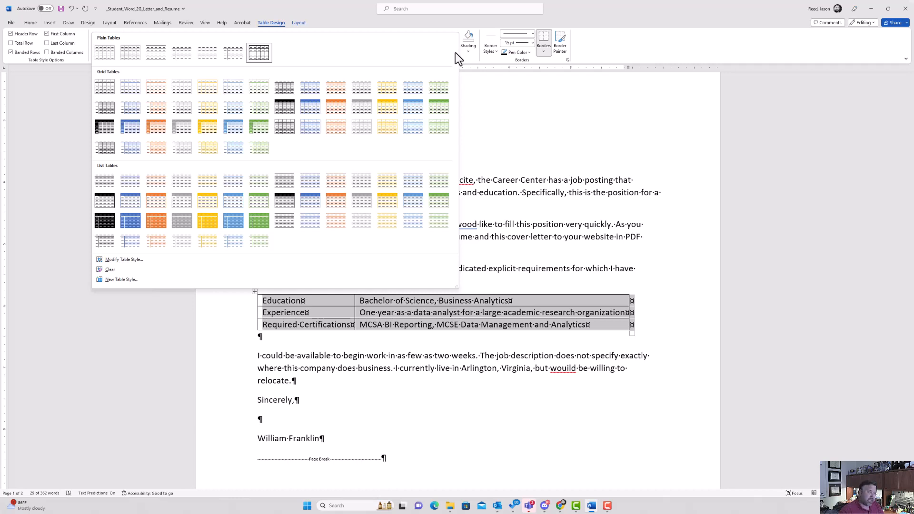
click(101, 52)
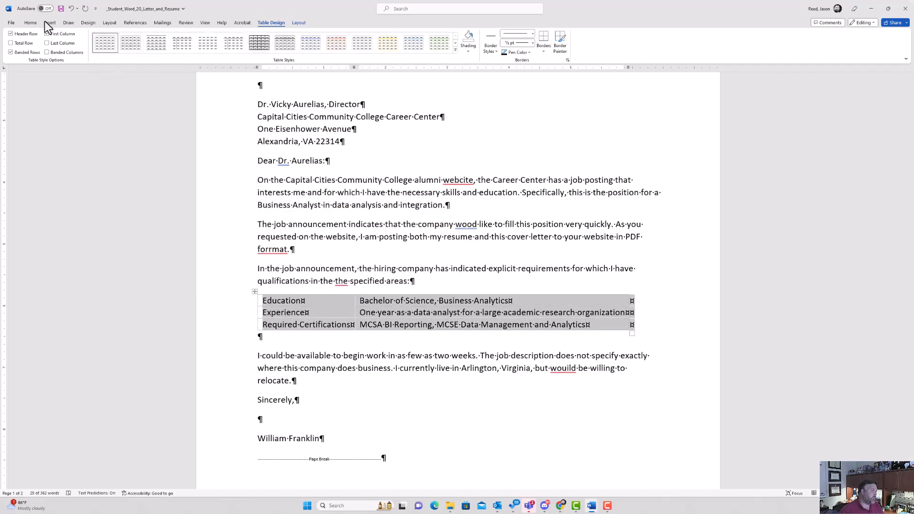
click(30, 23)
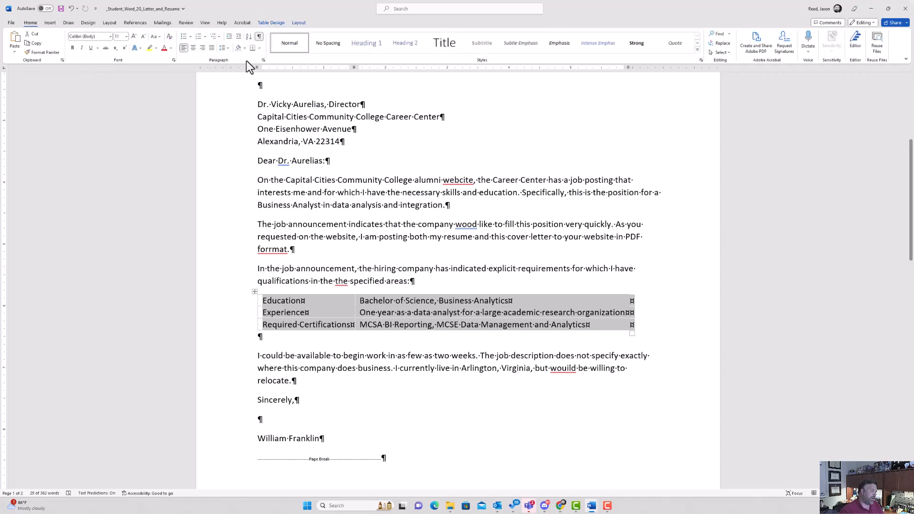
Center the requirements table and give the empty paragraph below it 0 pt spacing after.
click(193, 49)
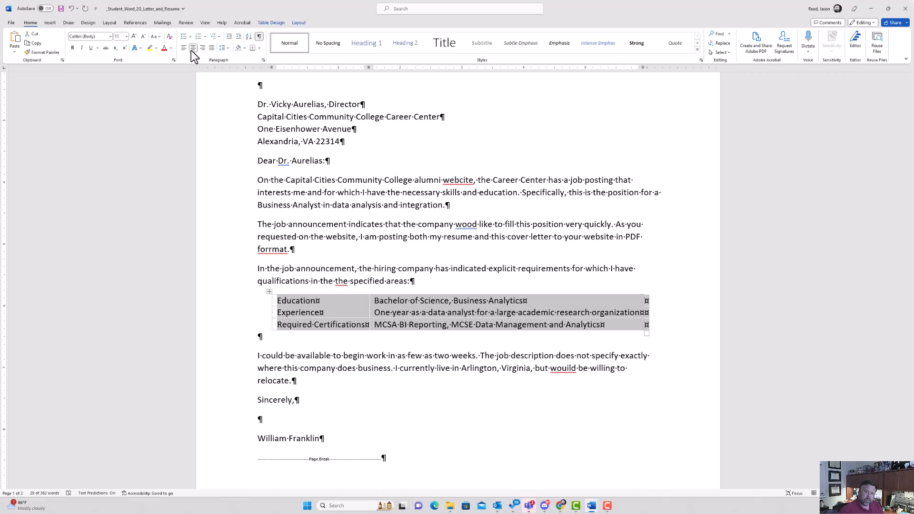
click(259, 340)
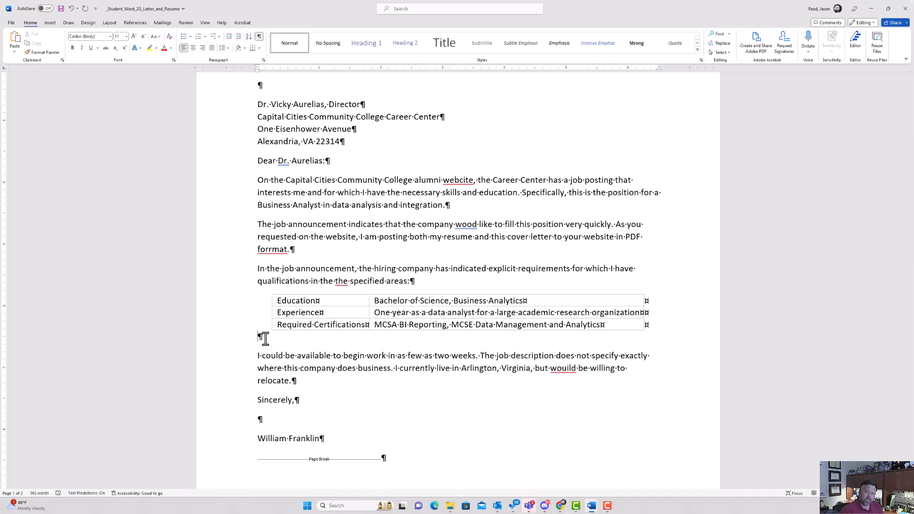
click(88, 22)
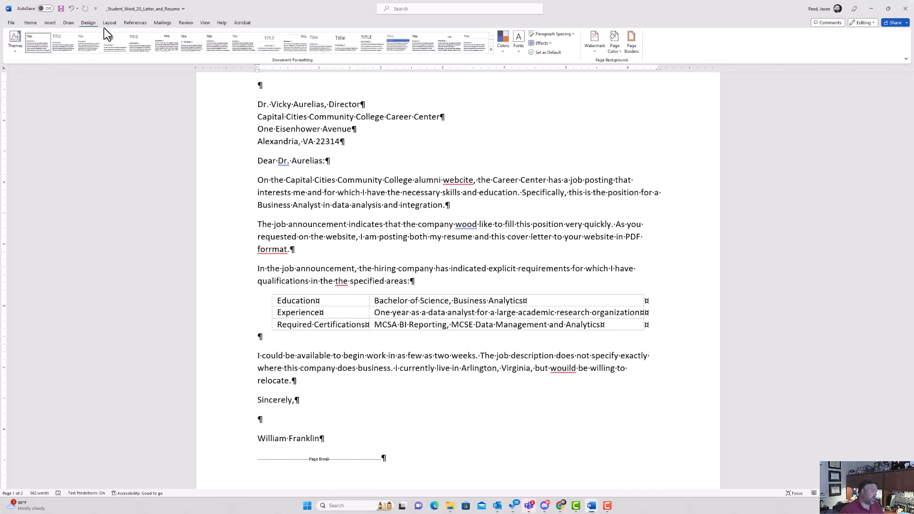
click(108, 23)
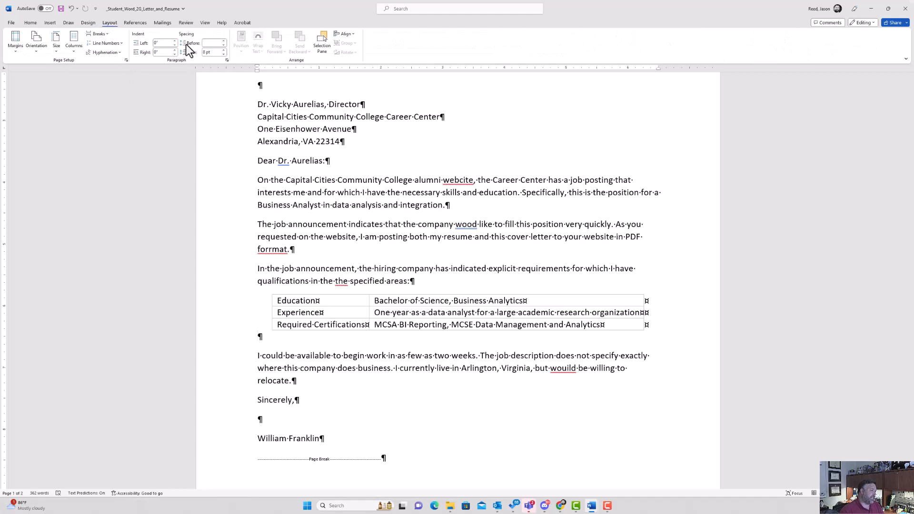
click(223, 54)
click(223, 54)
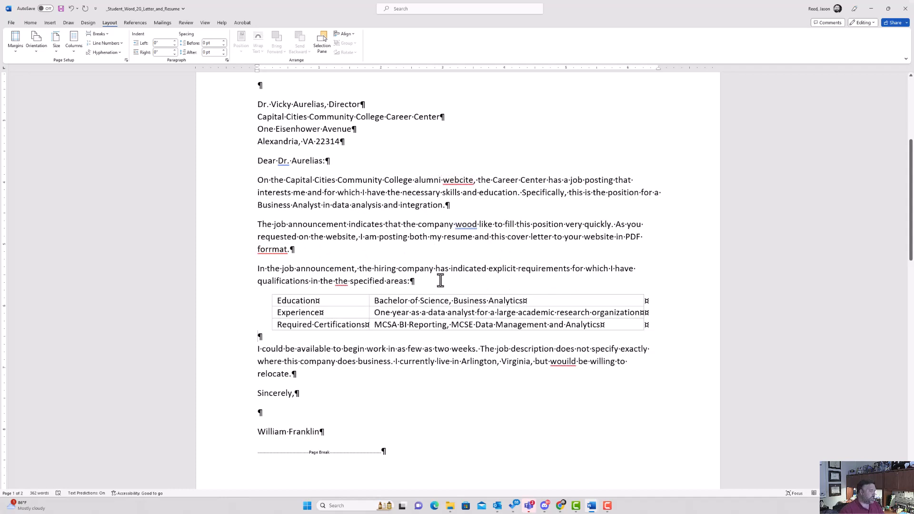
Scroll down to page 2 to bring the resume table's contact and EDUCATION rows into view.
scroll(441, 281, down, 8)
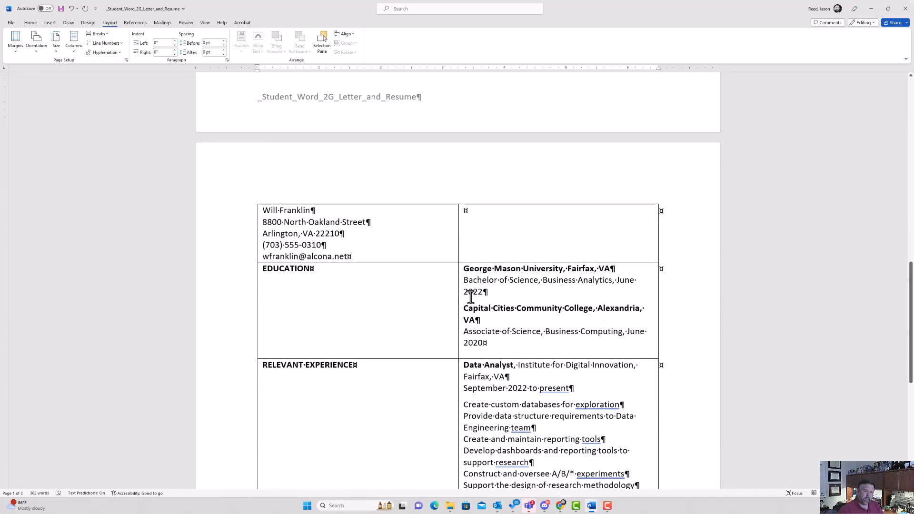
scroll(470, 297, down, 3)
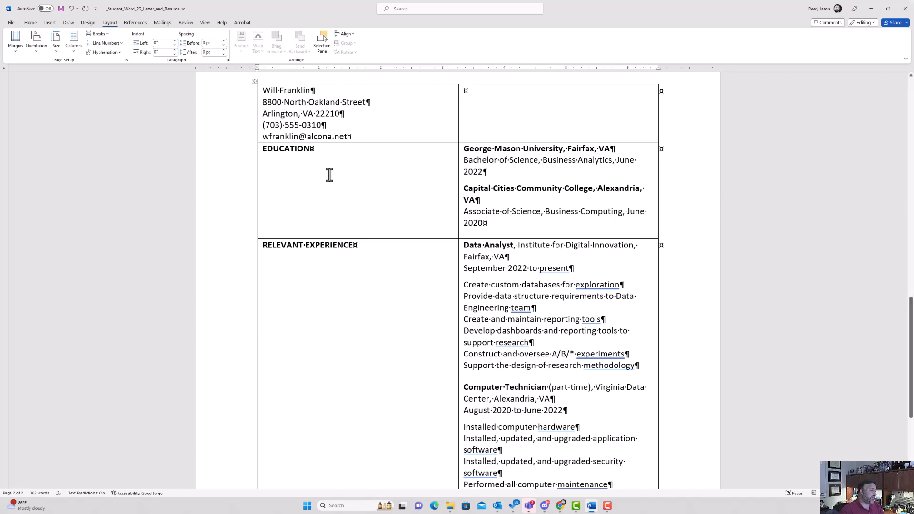
Insert a row above EDUCATION and begin typing the OBJECTIVE heading in its left cell.
click(255, 143)
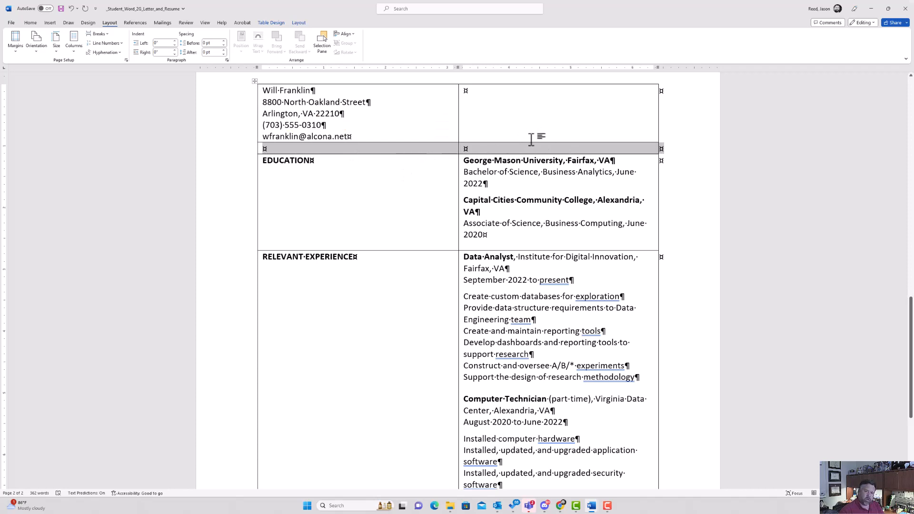
click(266, 149)
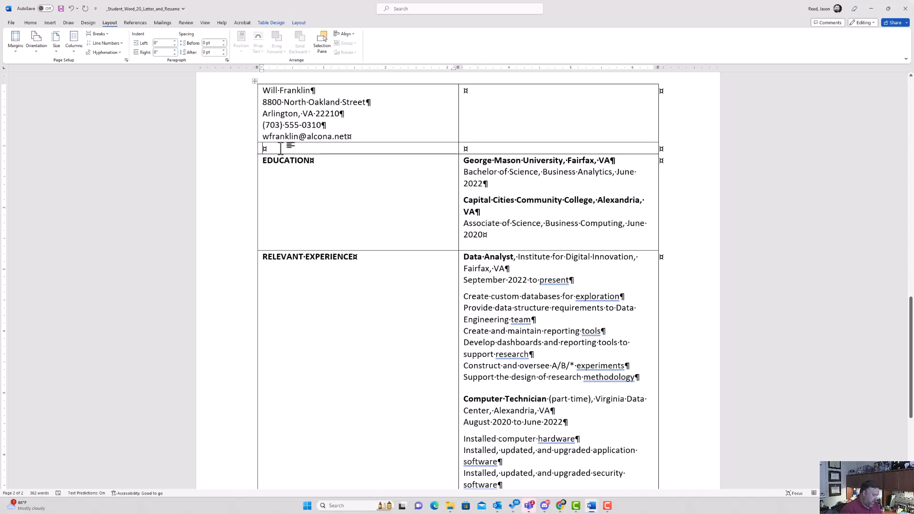
text(OOBJEC)
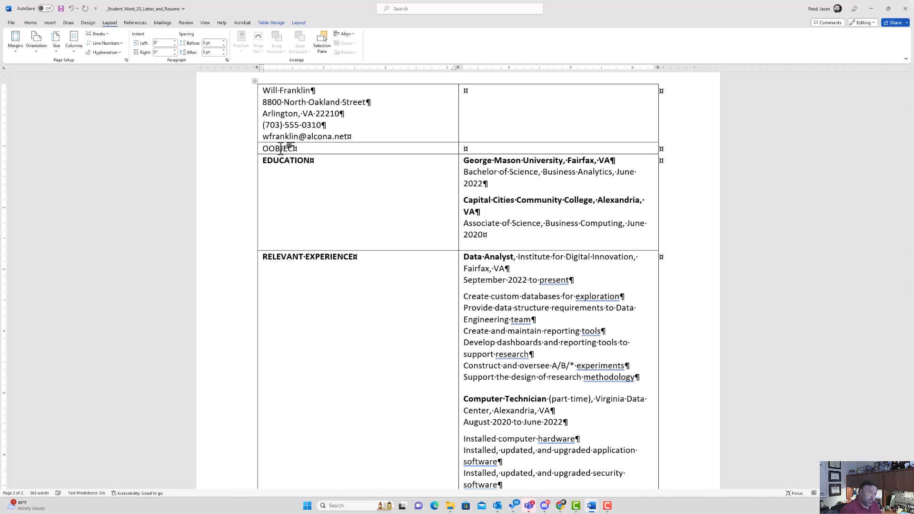
text(B)
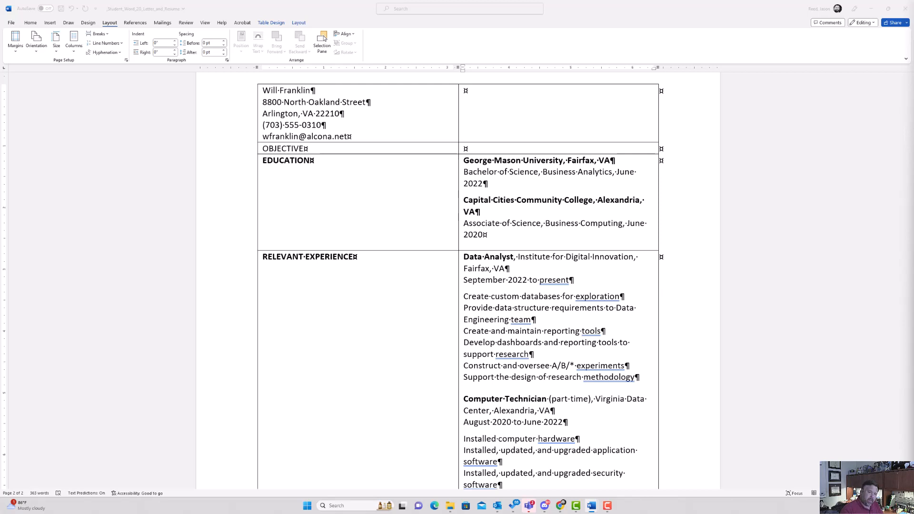
Paste the objective statement as plain text into the right cell, followed by 12 pt spacing.
click(478, 149)
right_click(479, 148)
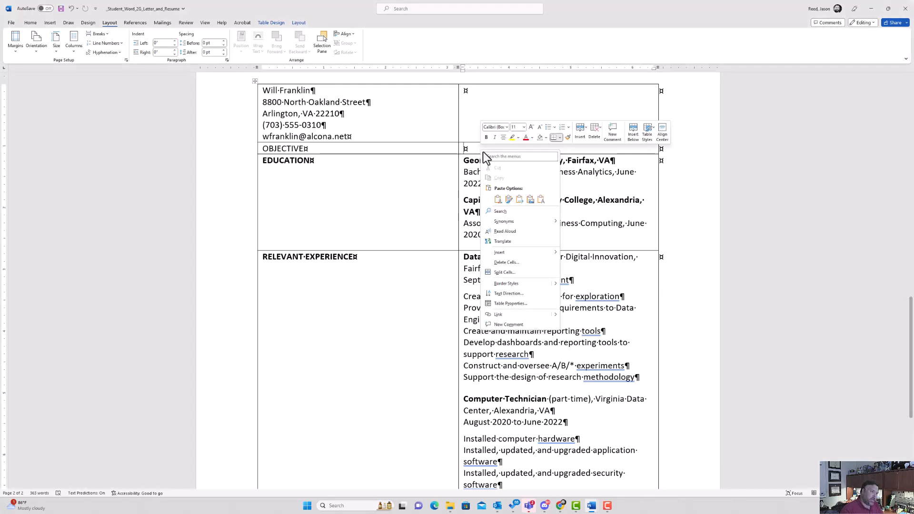
click(542, 199)
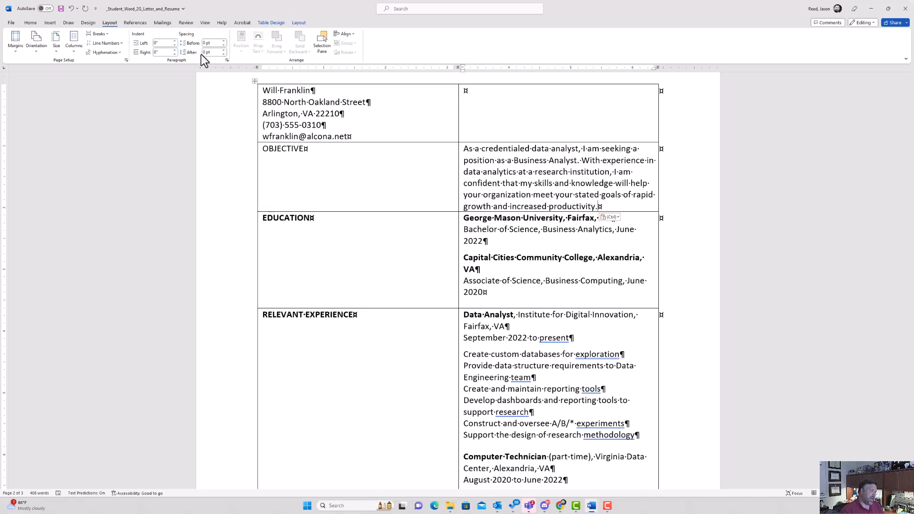
click(224, 50)
click(224, 50)
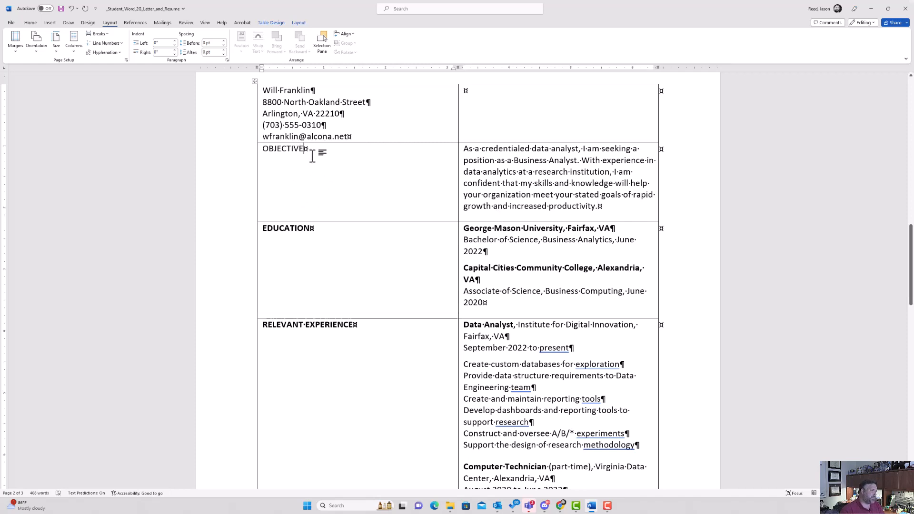
Raise the objective's spacing after to 12 pt and make the OBJECTIVE heading bold.
click(224, 50)
click(224, 50)
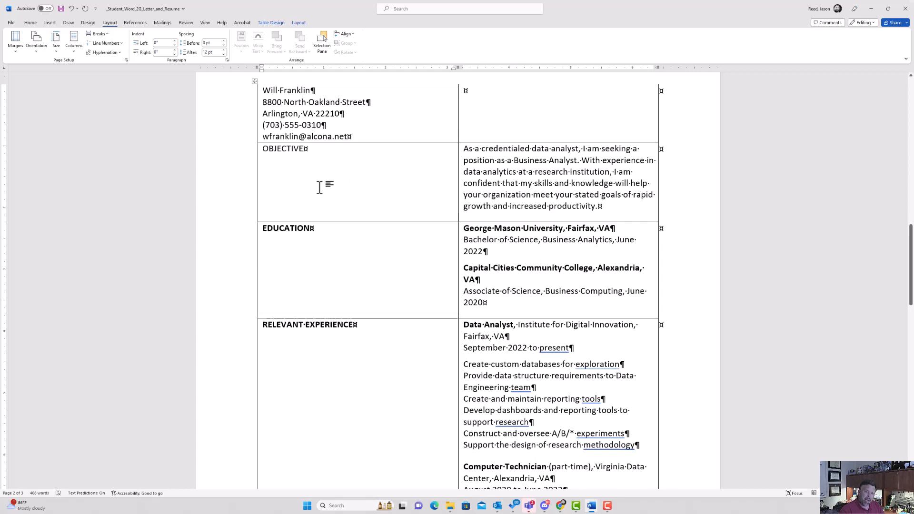
drag(317, 149, 261, 152)
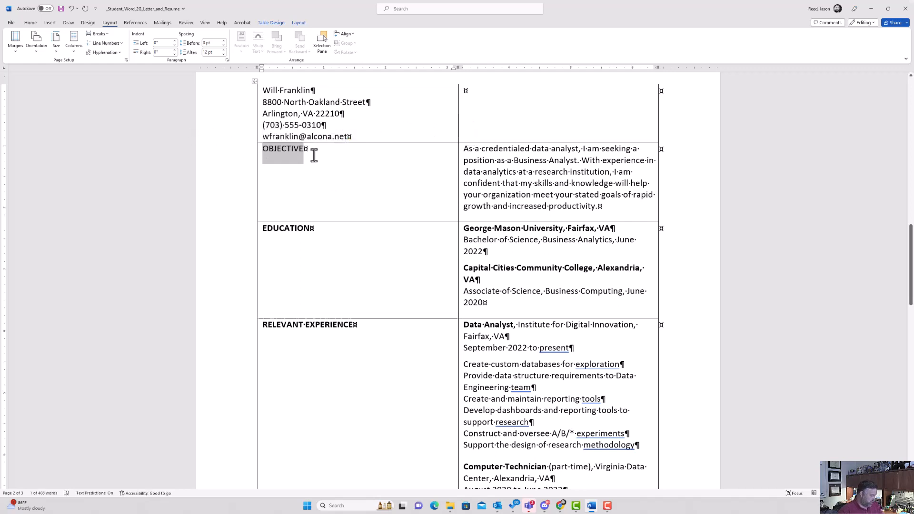
key(ctrl+b)
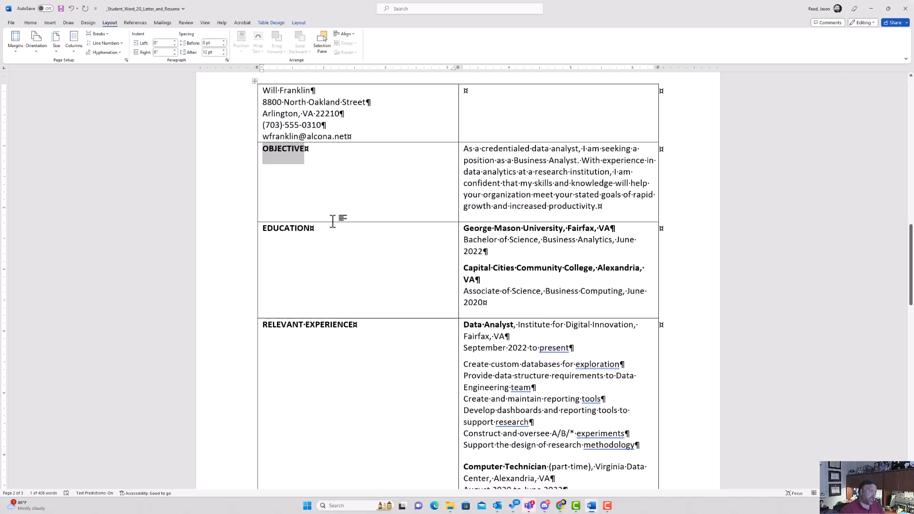
scroll(314, 212, up, 2)
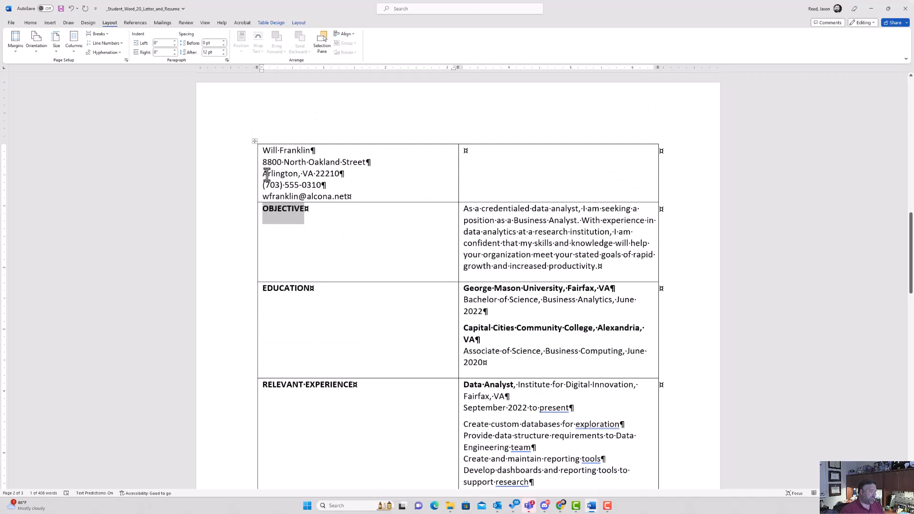
Select the resume table and apply AutoFit Contents so its columns fit their text.
click(255, 142)
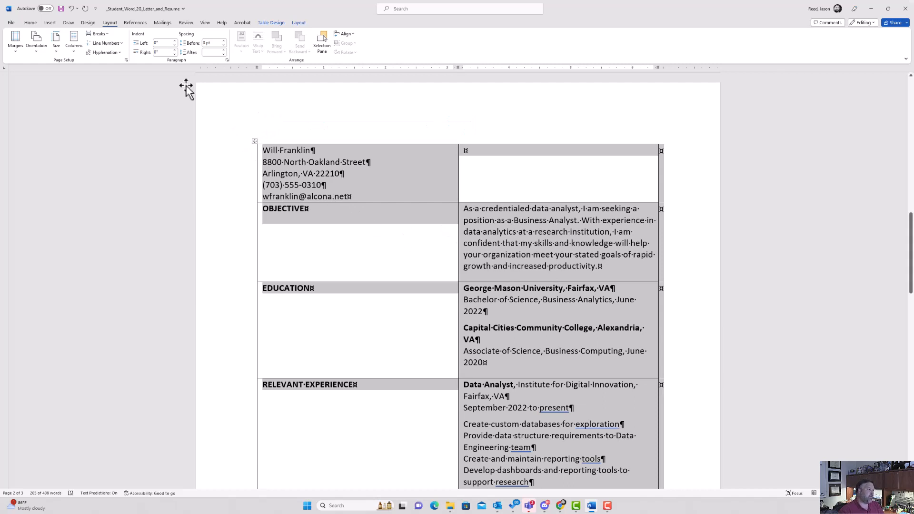
click(301, 24)
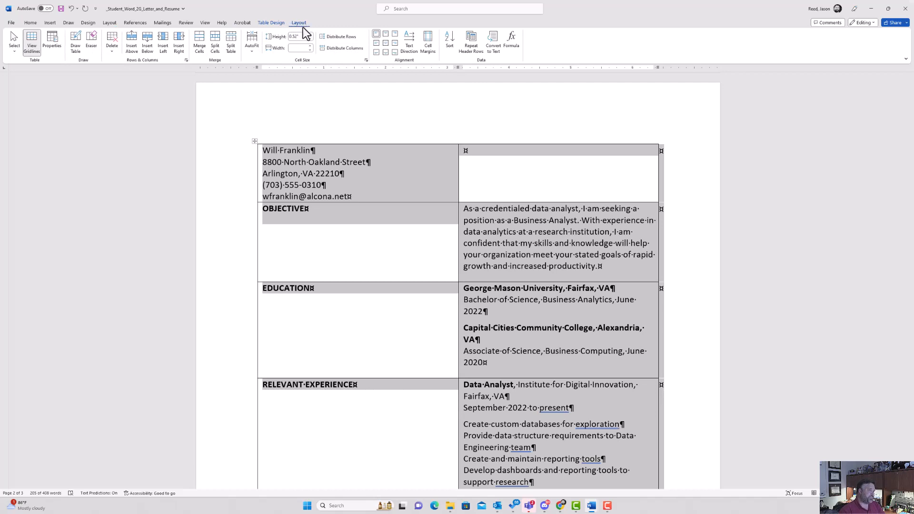
click(253, 50)
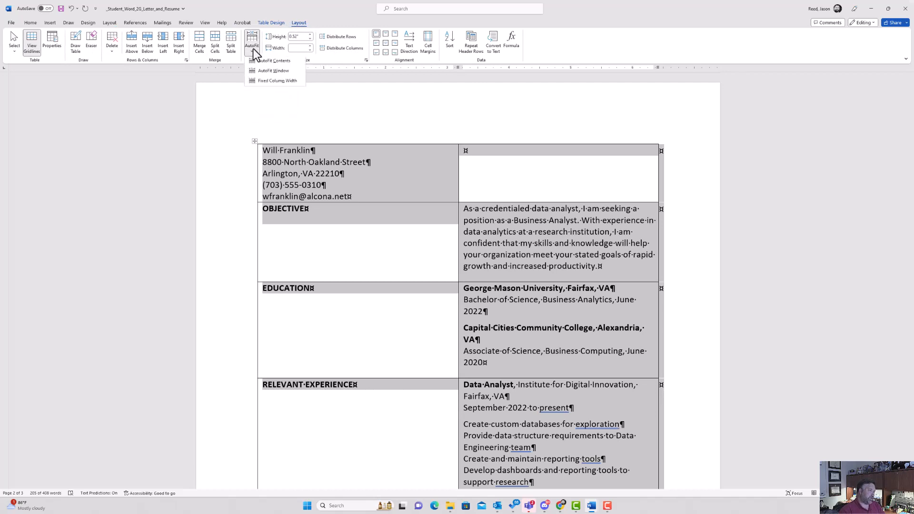
click(269, 62)
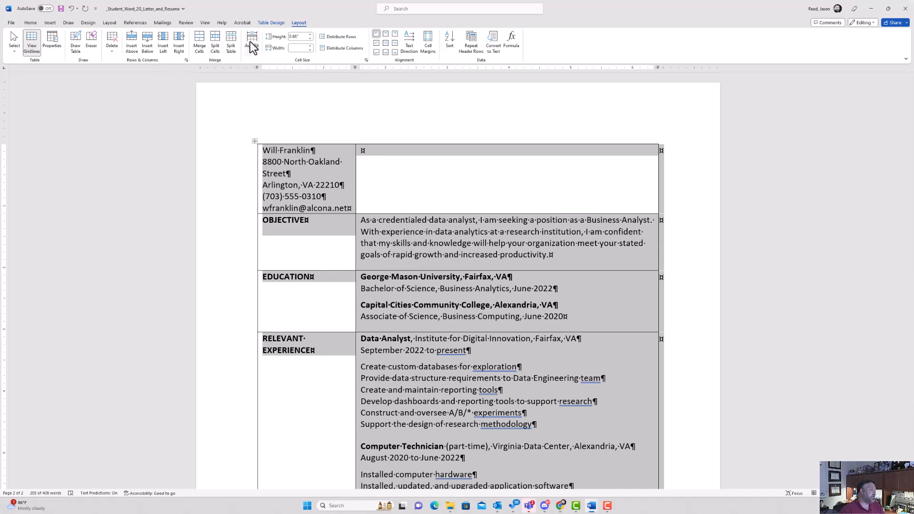
click(270, 22)
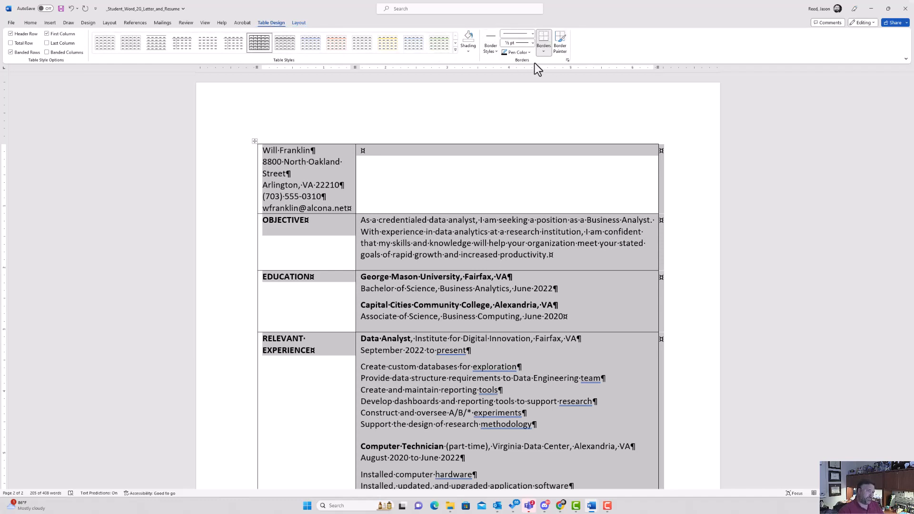
Apply No Border to the resume table, then toggle View Gridlines off and back on.
click(547, 51)
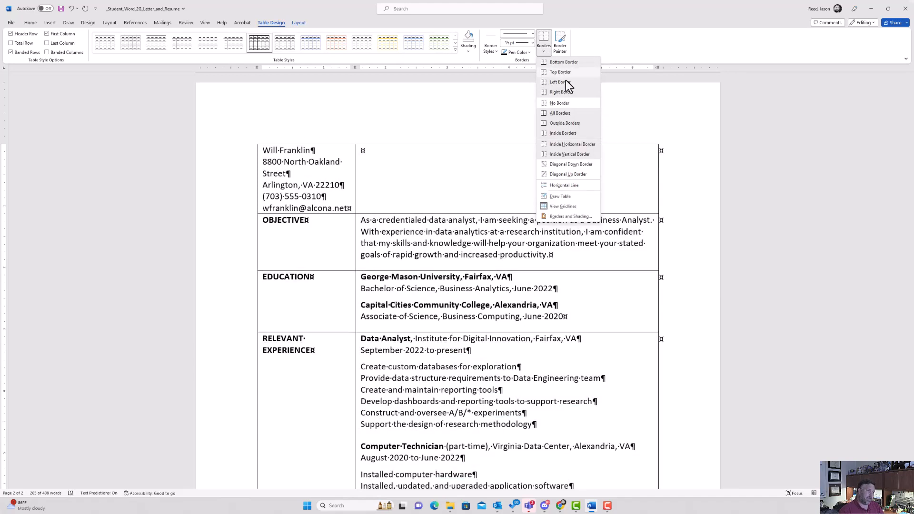
click(559, 104)
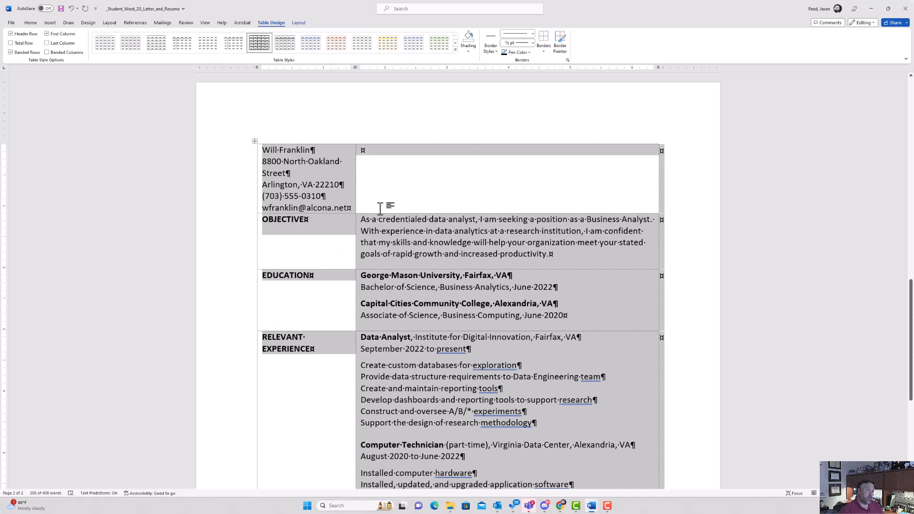
click(545, 53)
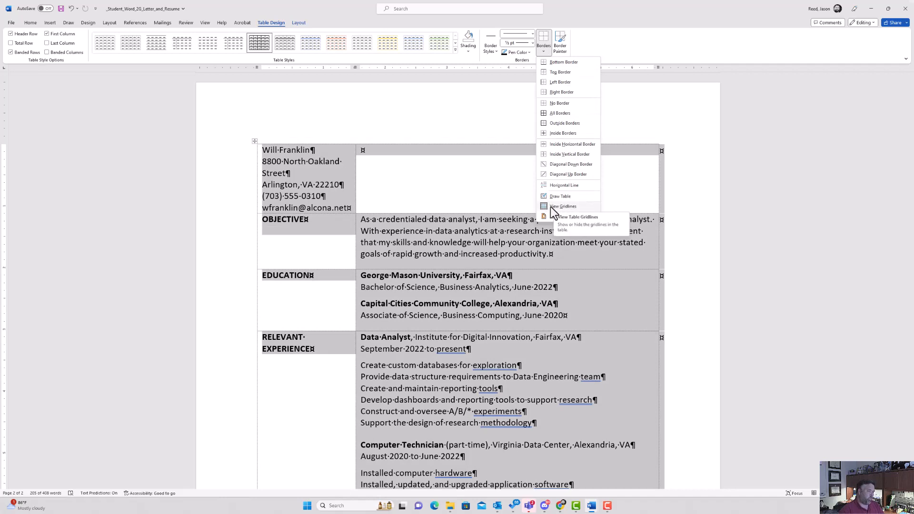
click(572, 209)
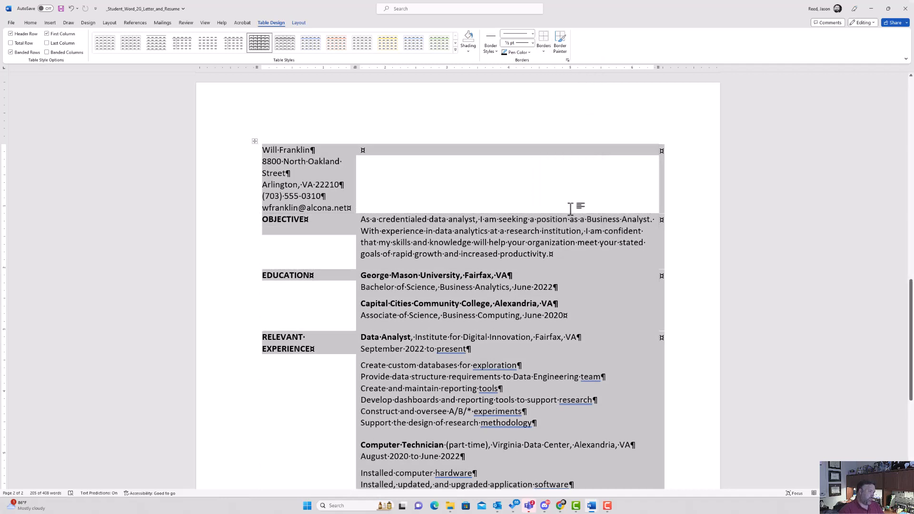
click(544, 53)
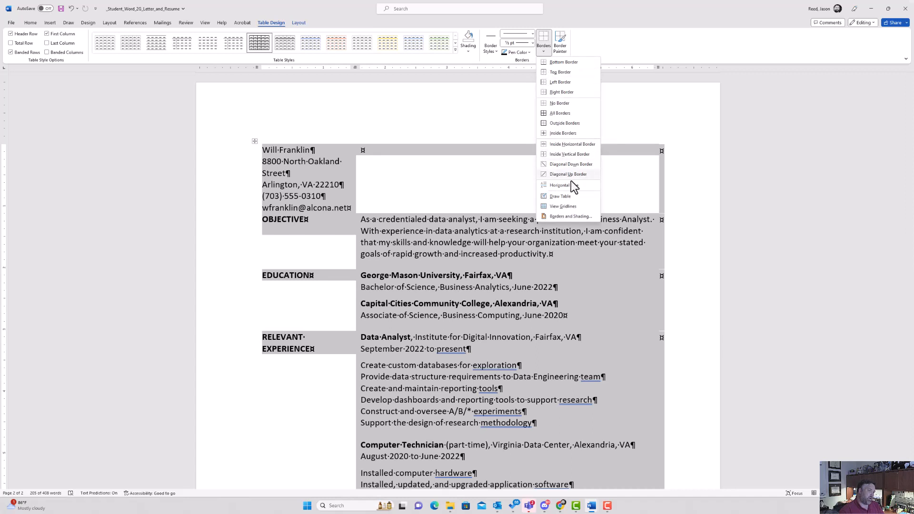
click(567, 206)
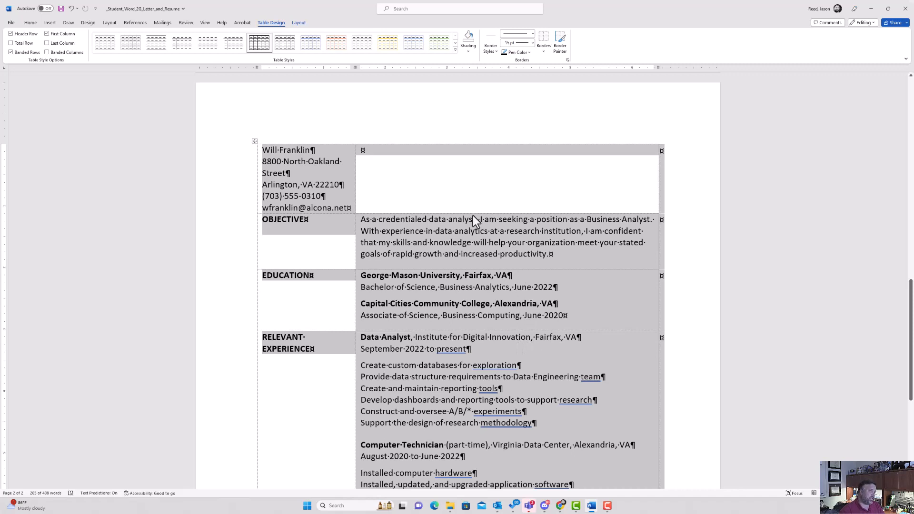
click(544, 52)
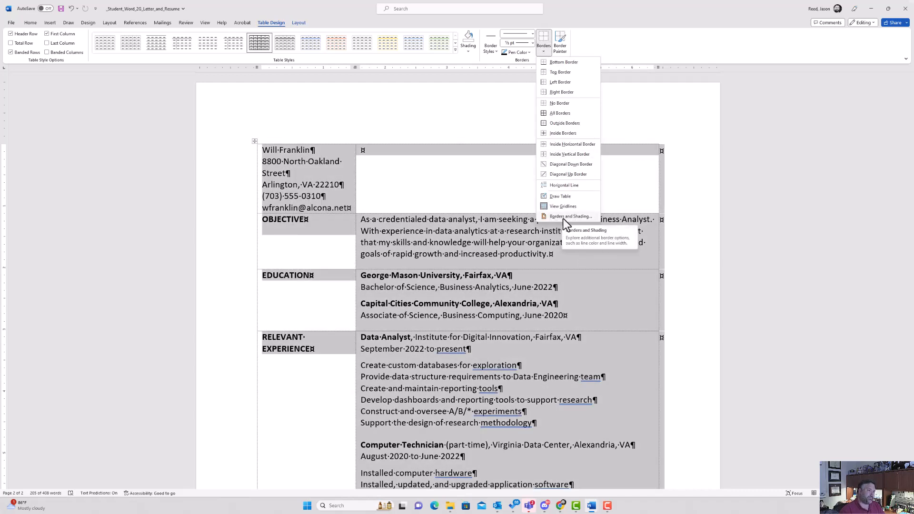
Add a 1½ pt top border to the resume table in Borders and Shading.
click(565, 218)
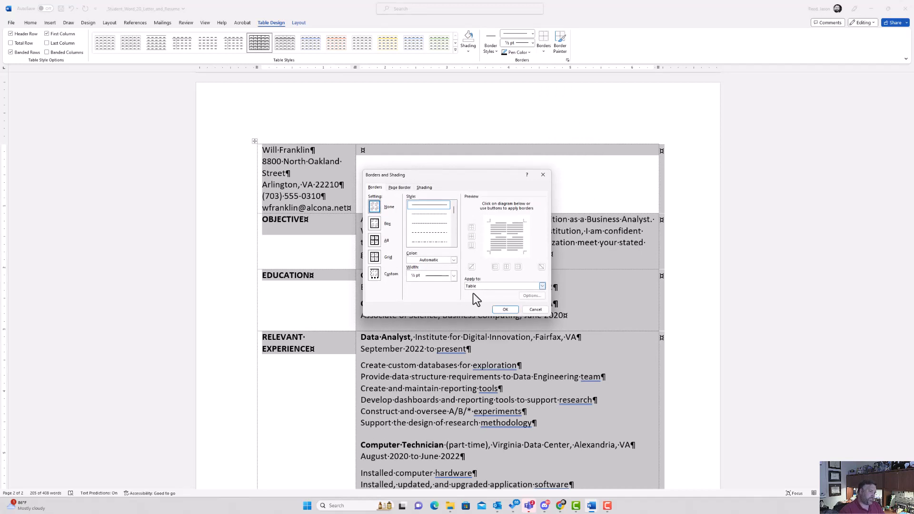
click(472, 228)
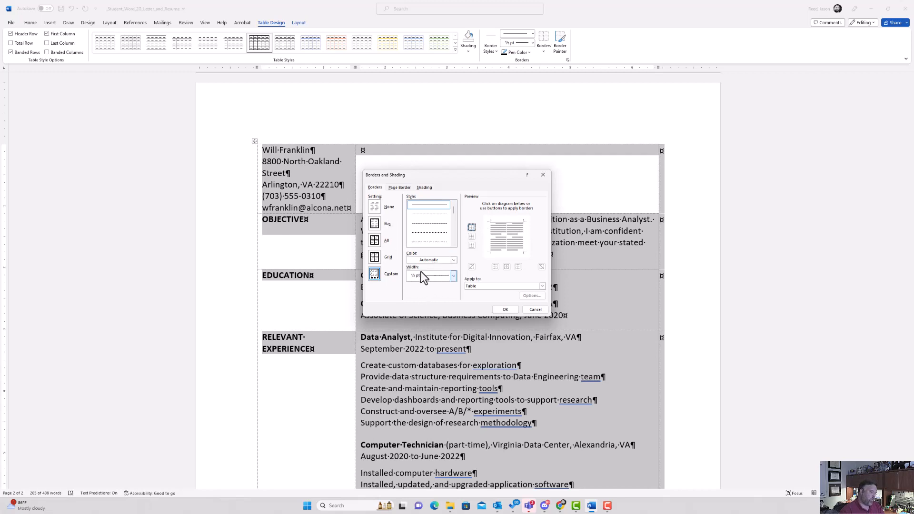
click(453, 277)
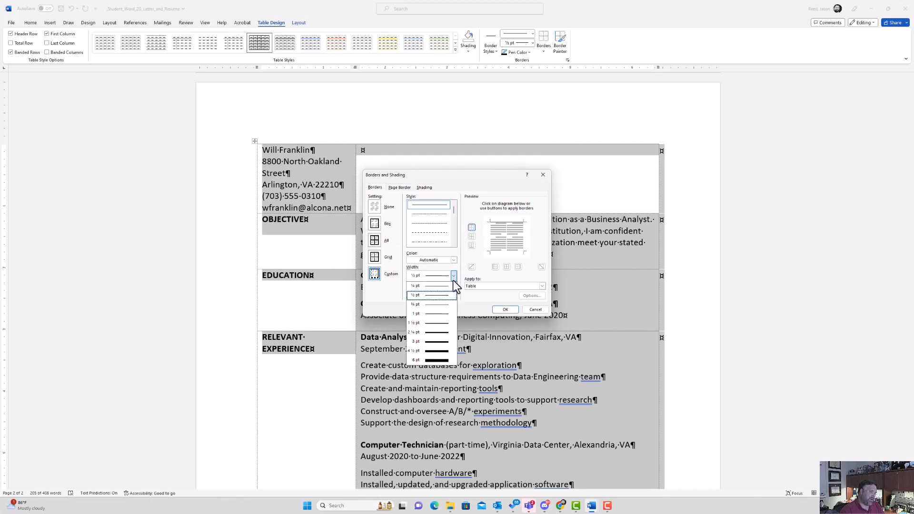
click(433, 323)
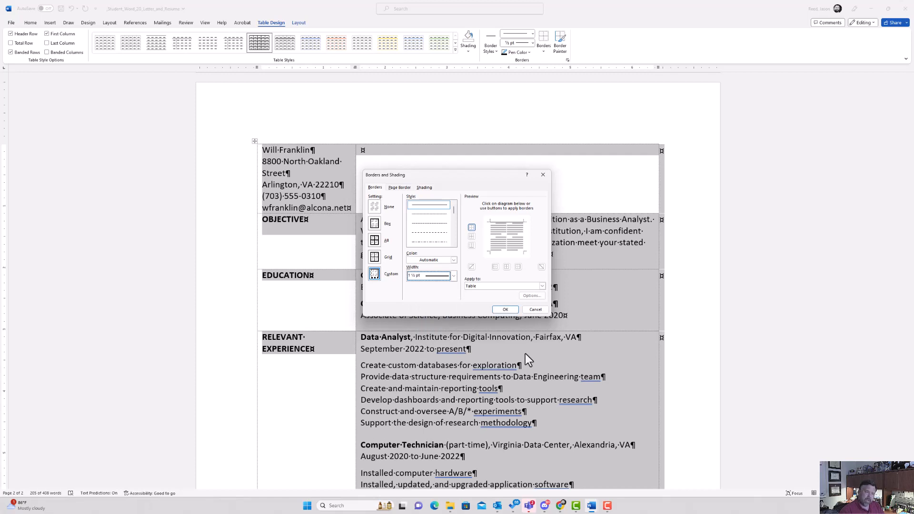
click(506, 310)
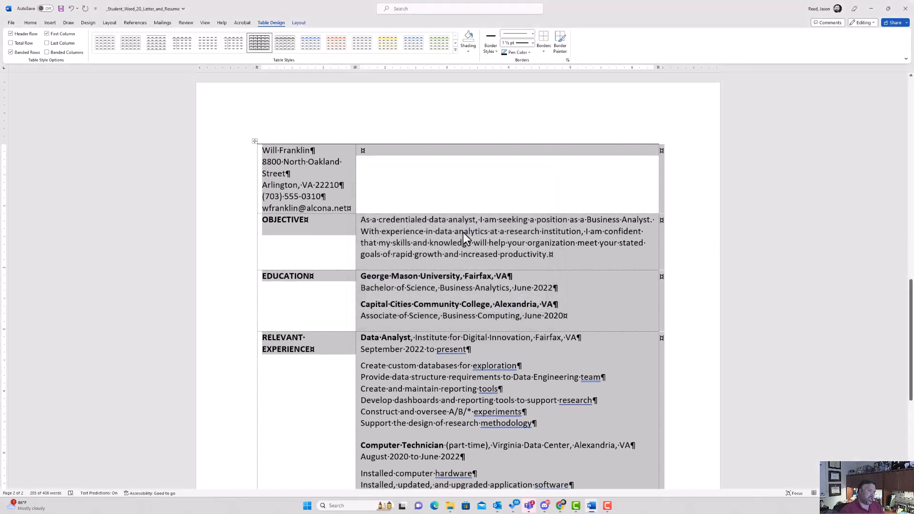
Deselect the table, then select both cells of the top contact-information row.
click(464, 237)
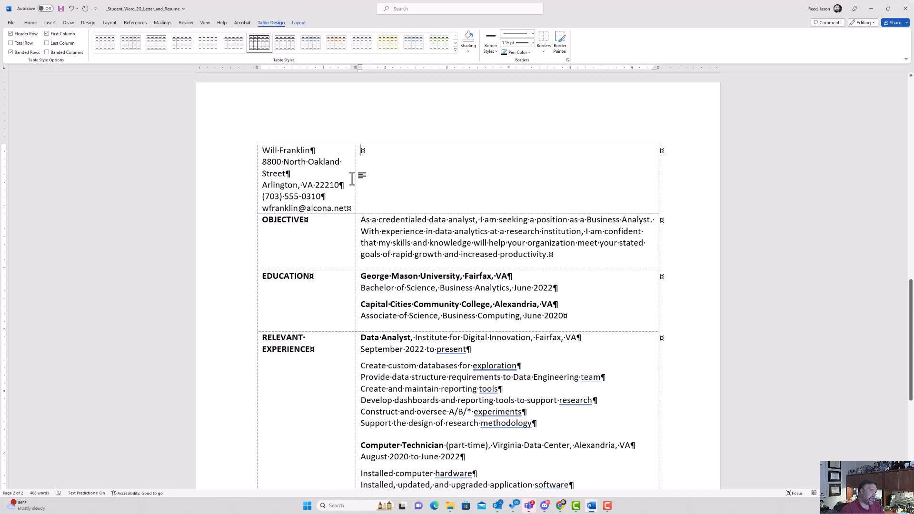
drag(356, 176, 327, 179)
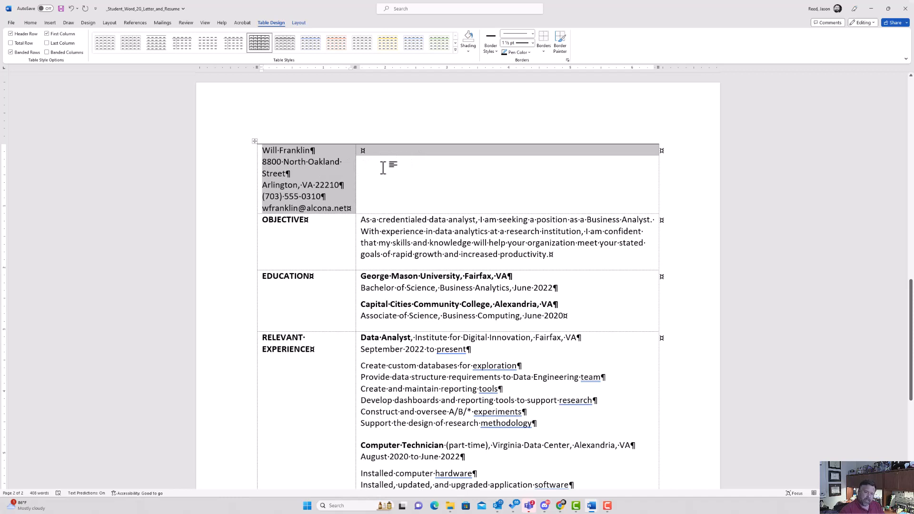
Merge the contact-details row's two cells into one full-width cell with Merge Cells.
click(298, 24)
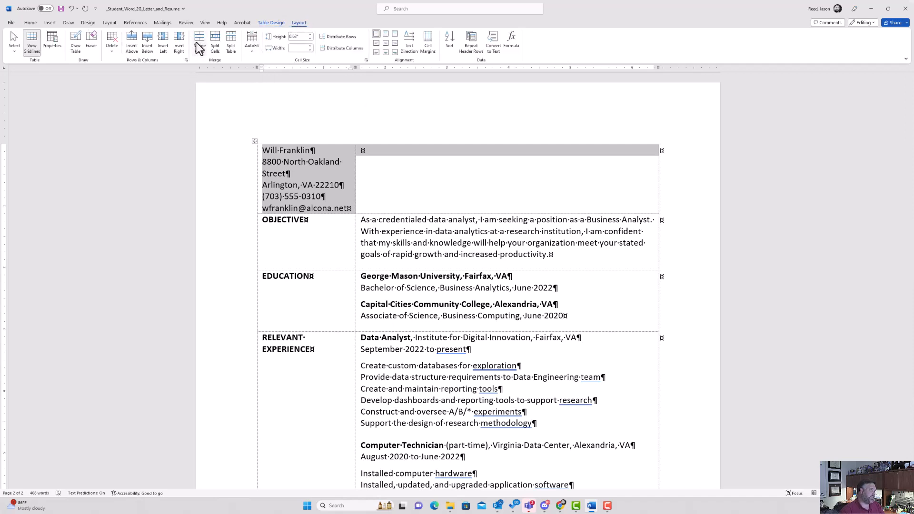
click(199, 47)
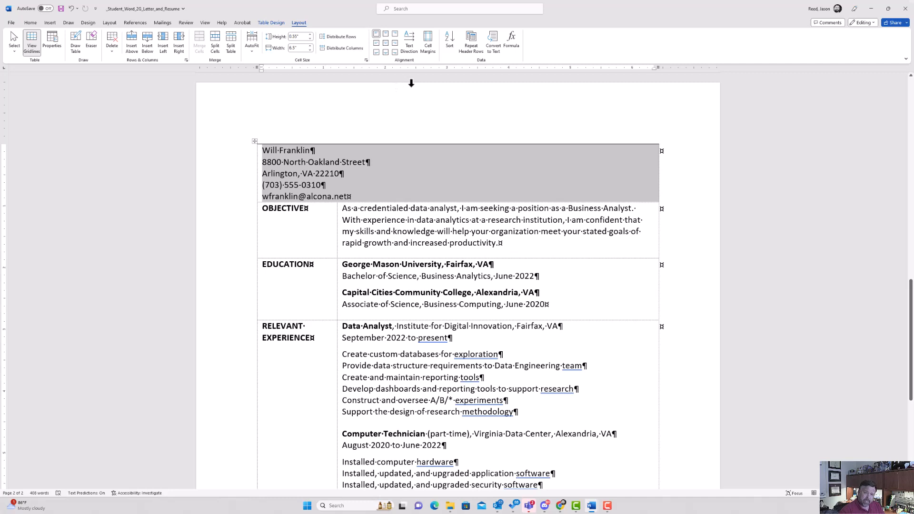
Center and bold the contact block in the merged header cell, then select the name line.
click(28, 22)
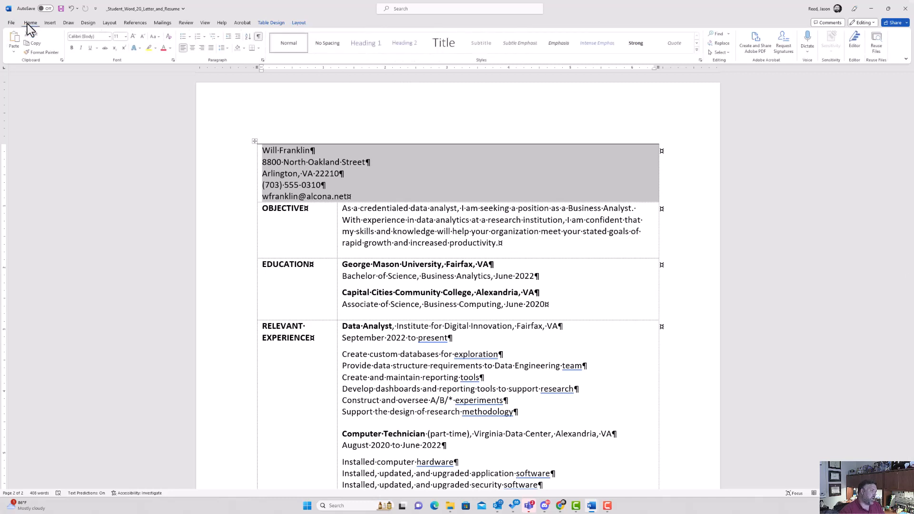
click(196, 49)
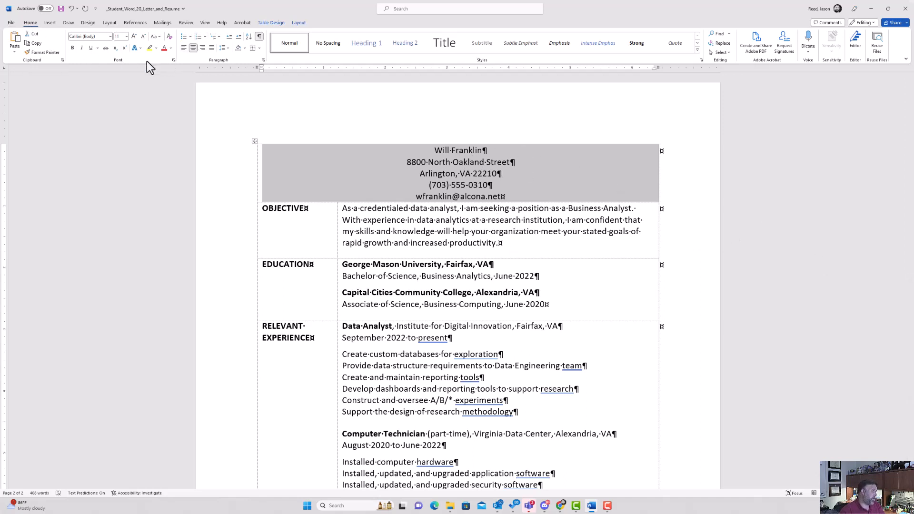
click(72, 47)
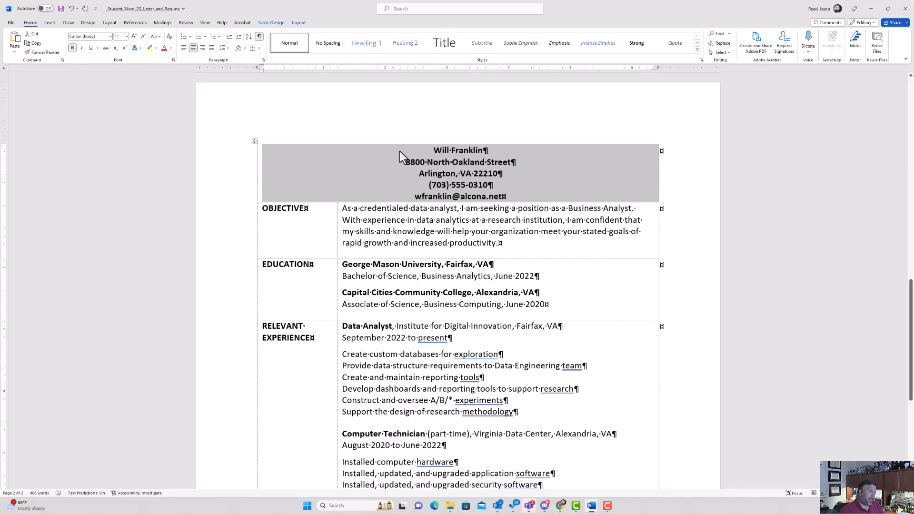
click(435, 151)
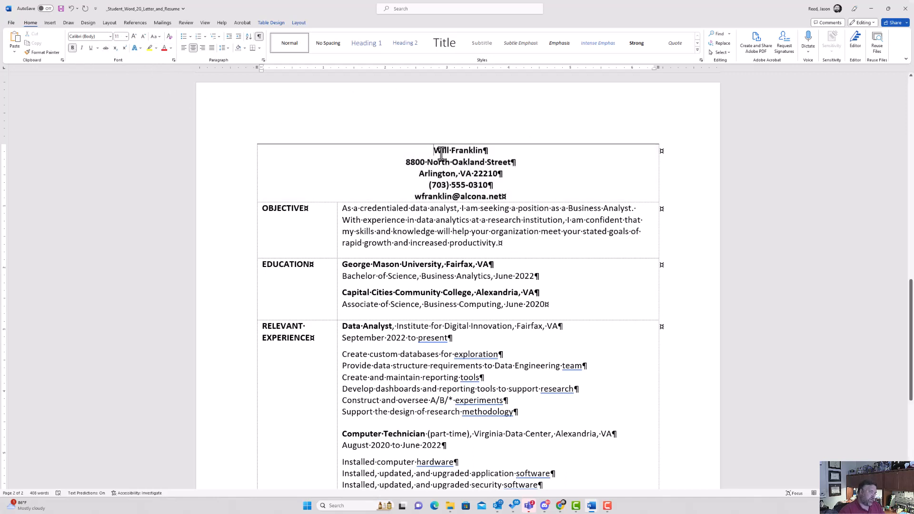
drag(441, 153, 472, 153)
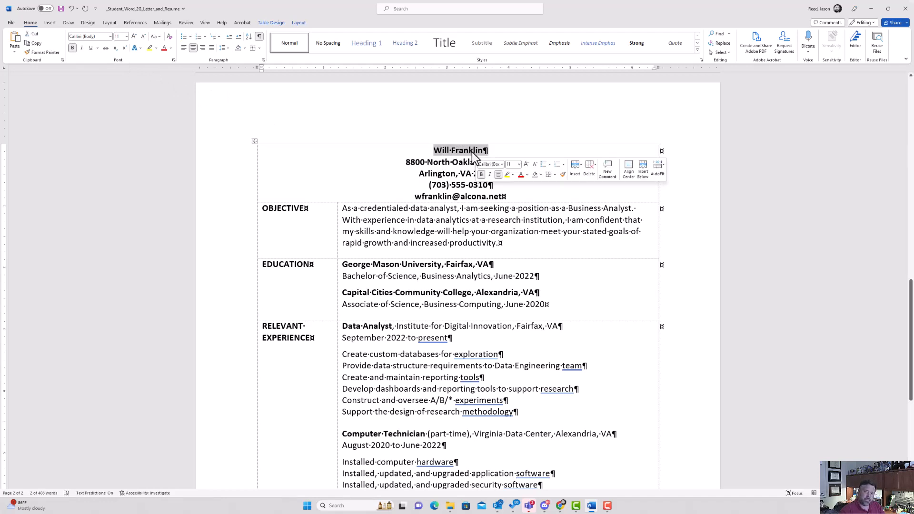
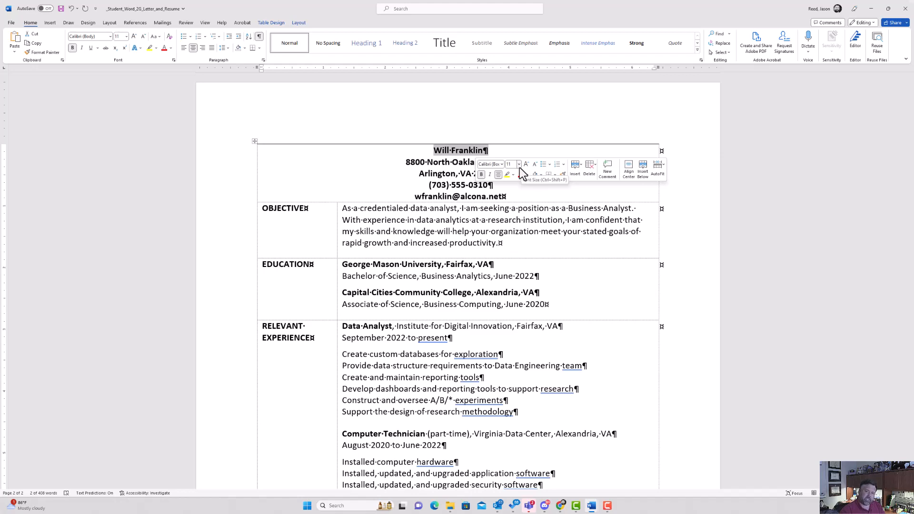
Set the applicant's name at the top of the resume to 20 pt font size.
click(519, 168)
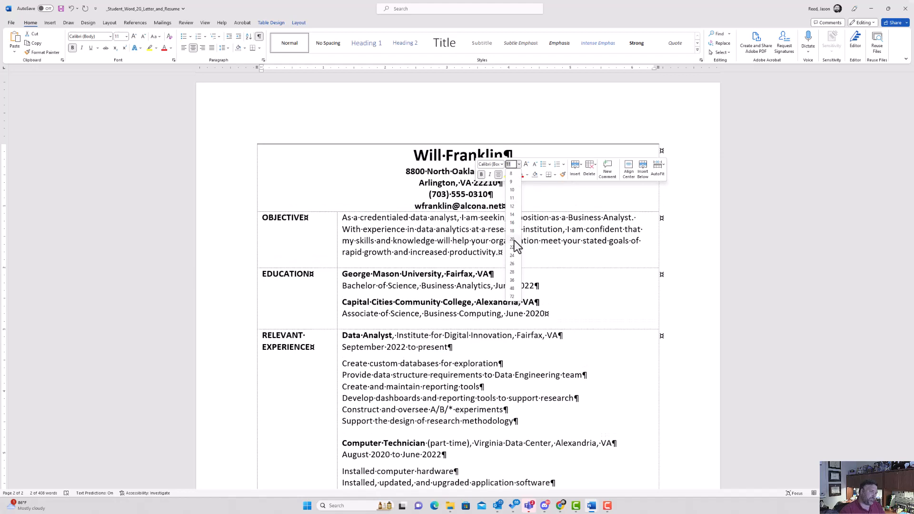
click(513, 239)
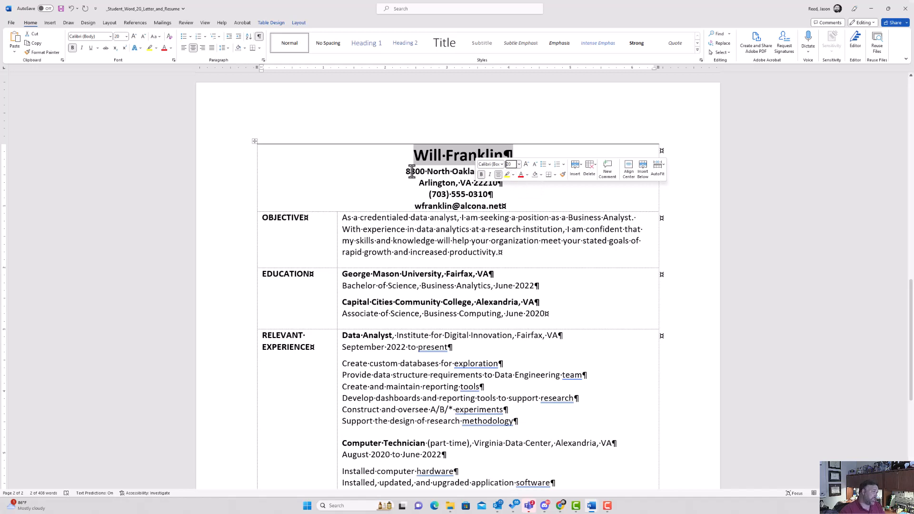
Give the resume name heading 24 pt of spacing before it.
click(109, 23)
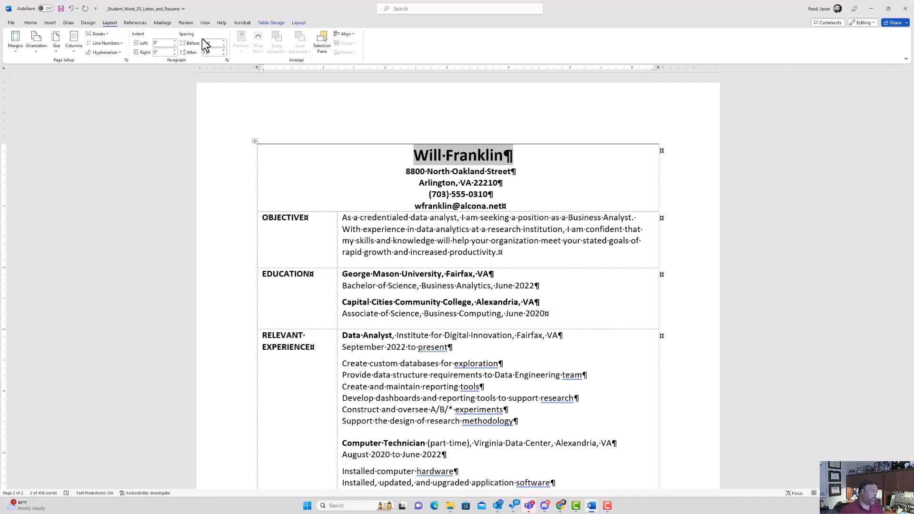
click(223, 41)
click(224, 41)
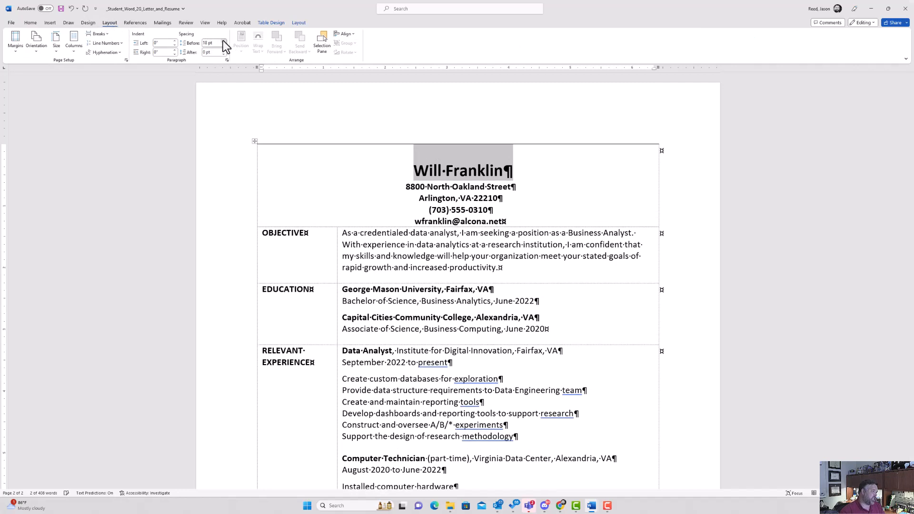
double_click(223, 41)
click(223, 41)
click(223, 46)
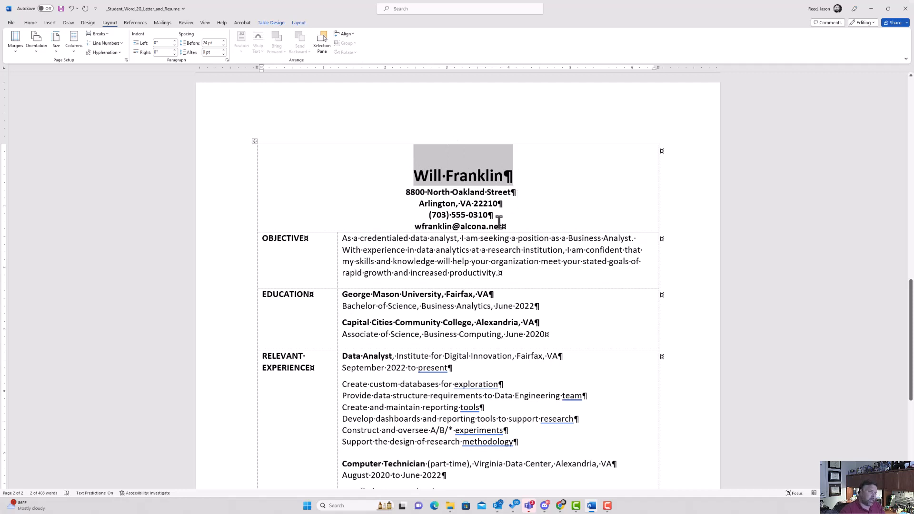
Give the e-mail address line 24 pt of spacing after it.
click(511, 230)
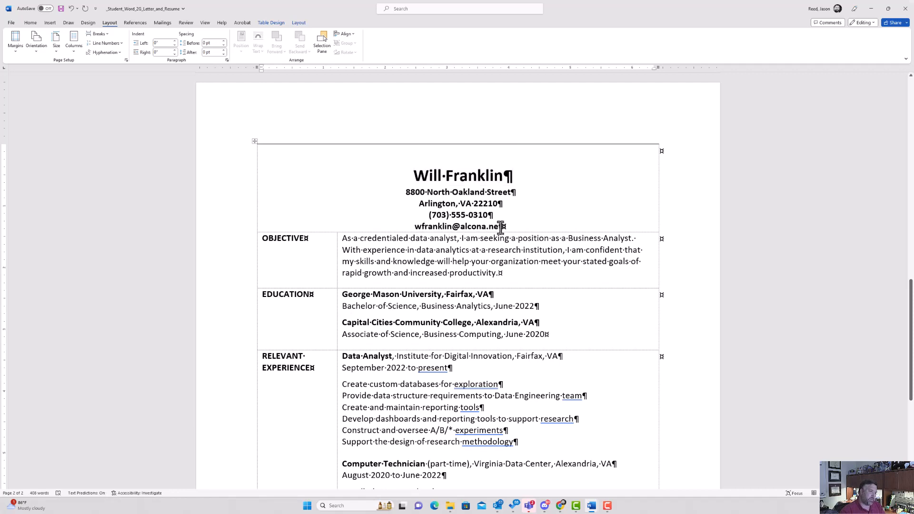
click(224, 50)
click(224, 50)
click(224, 50)
click(224, 50)
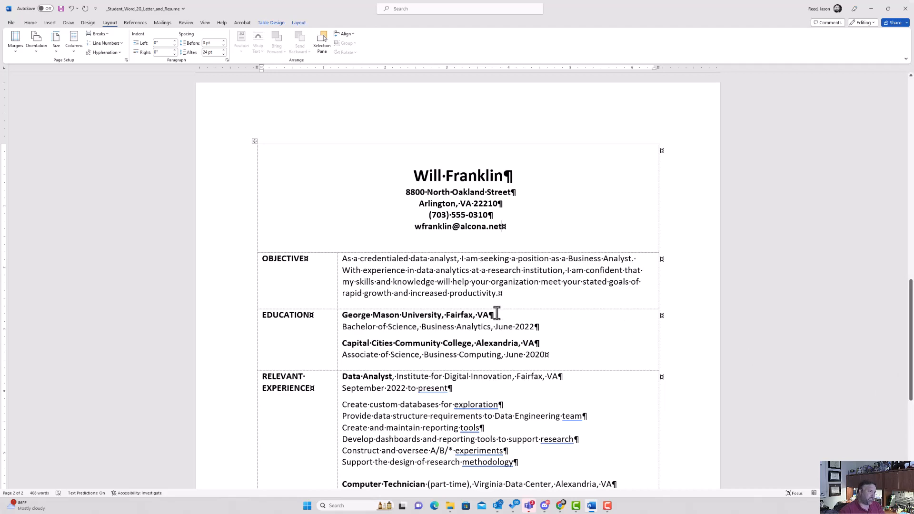
scroll(496, 316, down, 3)
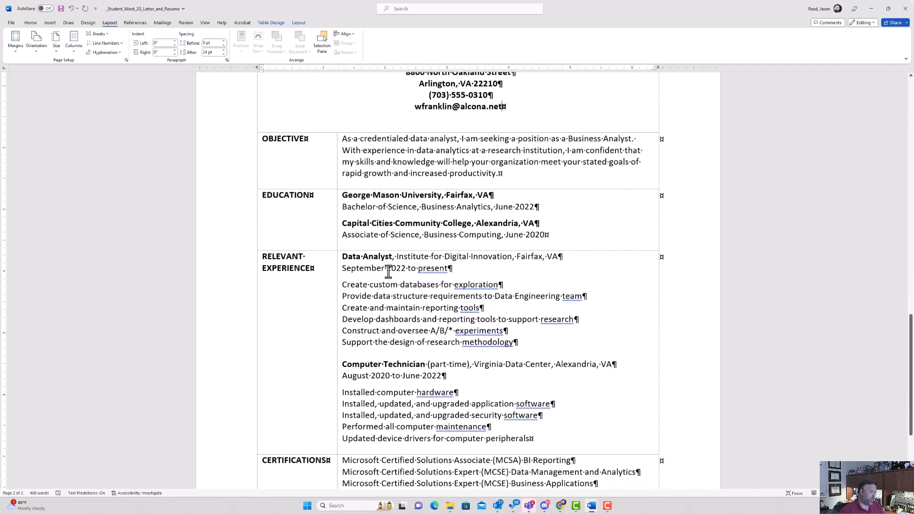
click(394, 295)
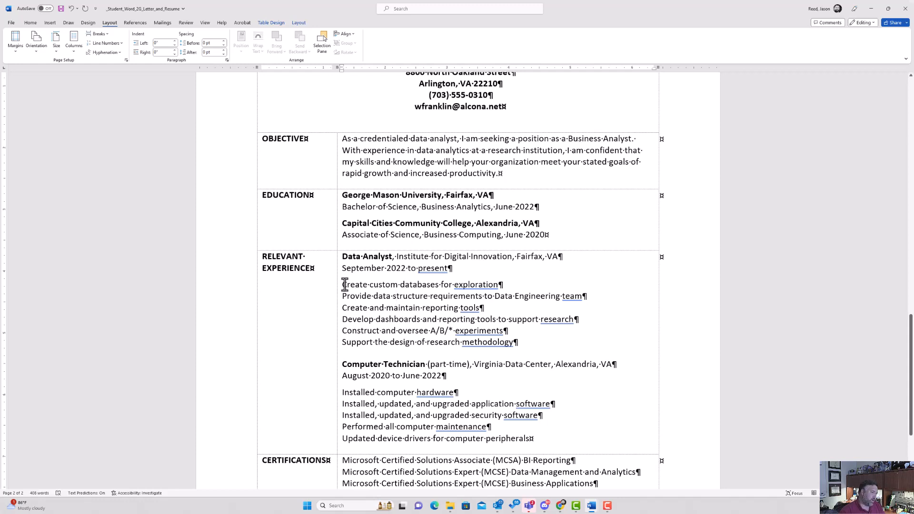
Apply bullets to the Data Analyst duty lines and the Computer Technician duty lines.
drag(342, 284, 522, 344)
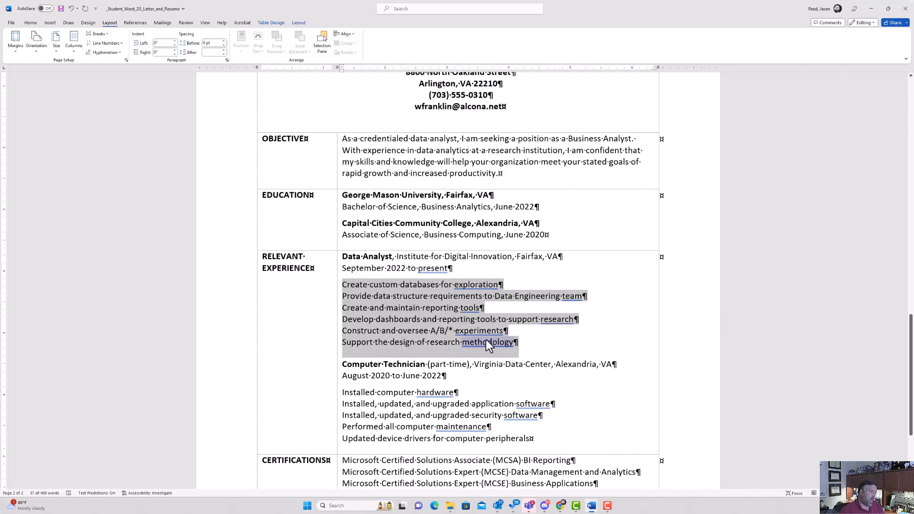
click(32, 24)
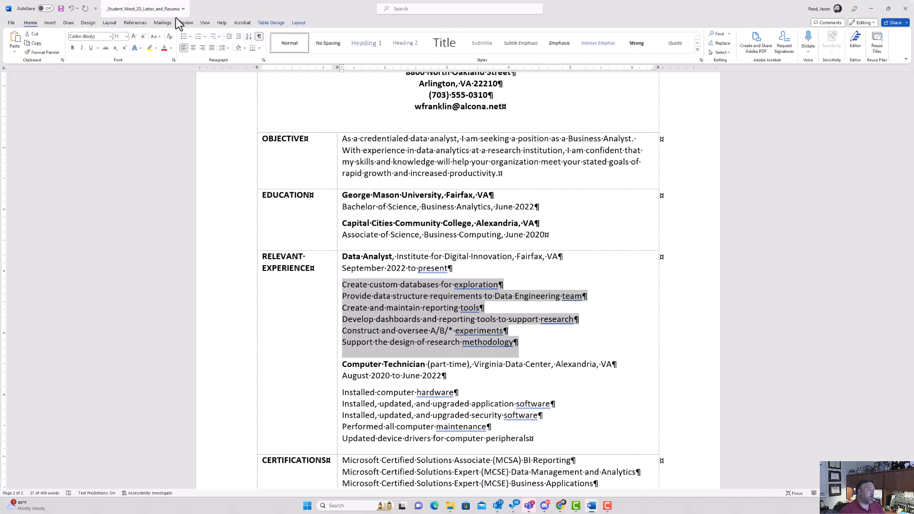
click(185, 41)
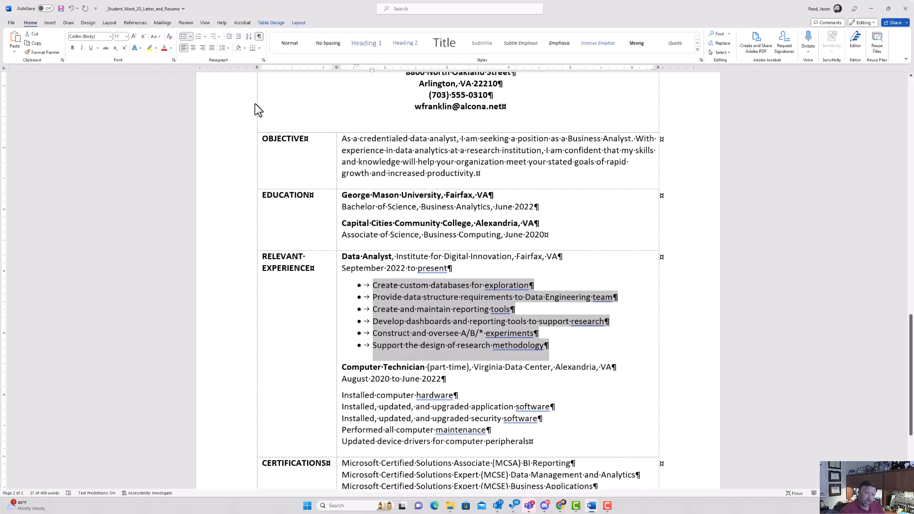
scroll(353, 219, down, 2)
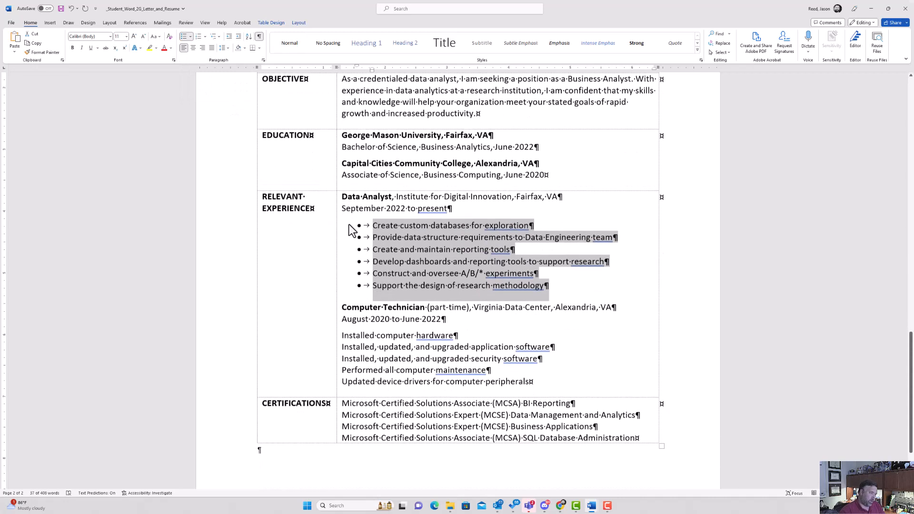
drag(527, 381, 350, 339)
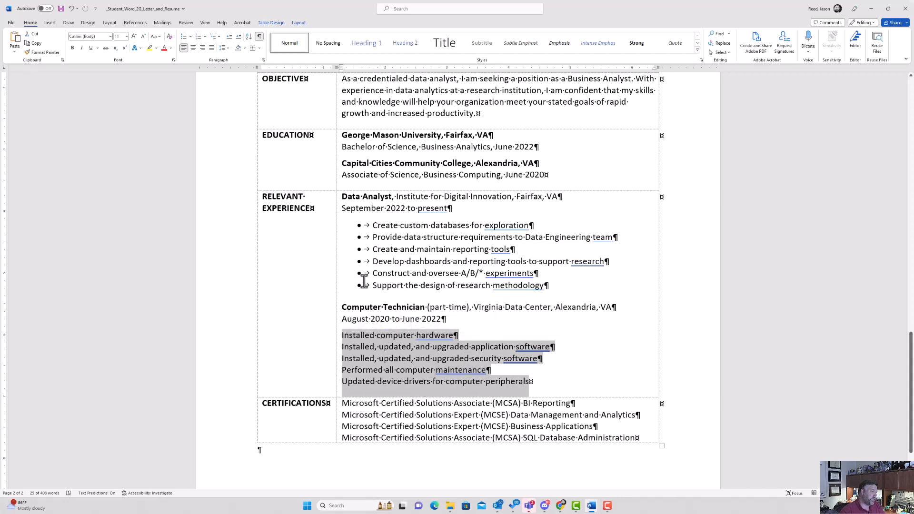
click(183, 37)
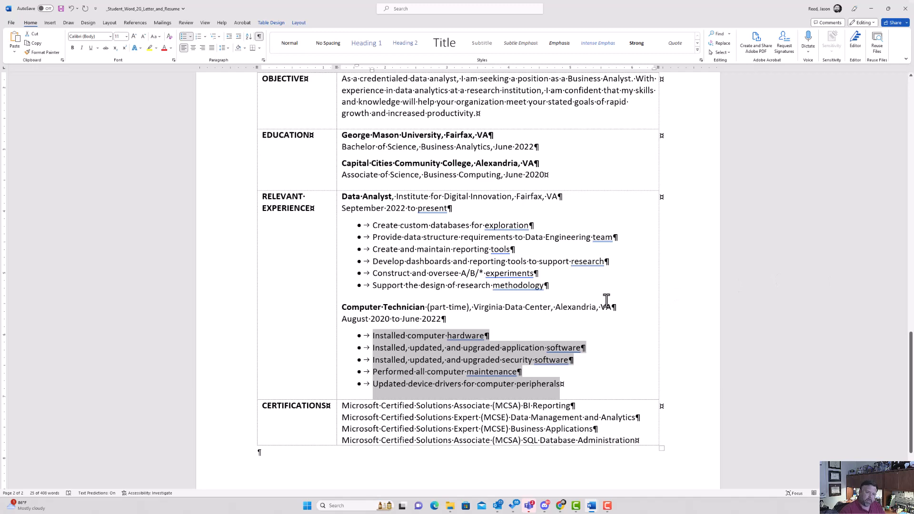
scroll(607, 301, up, 3)
scroll(607, 301, up, 20)
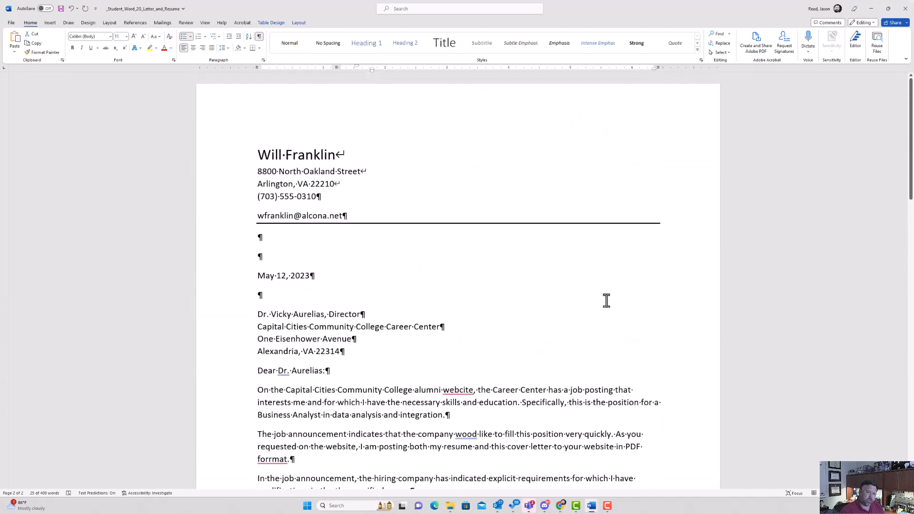
Place the cursor at the start of the cover letter and show the Review ribbon.
click(258, 155)
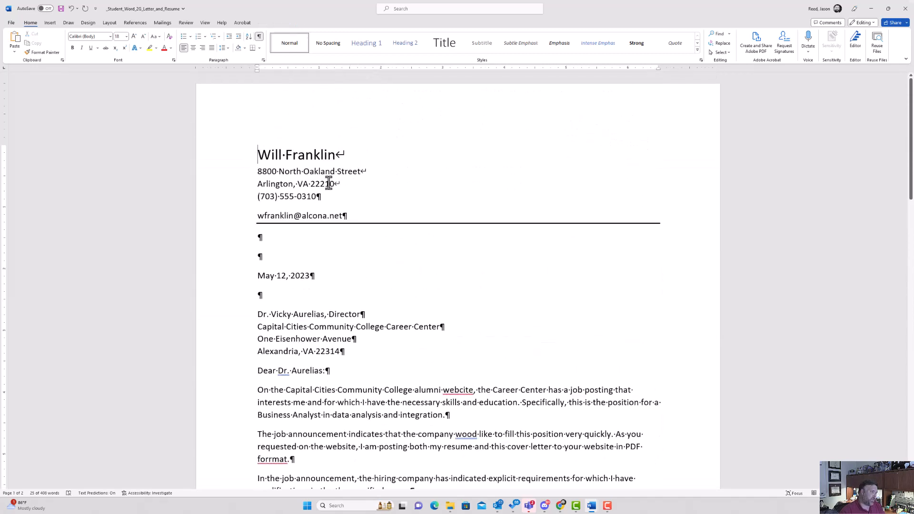
click(185, 24)
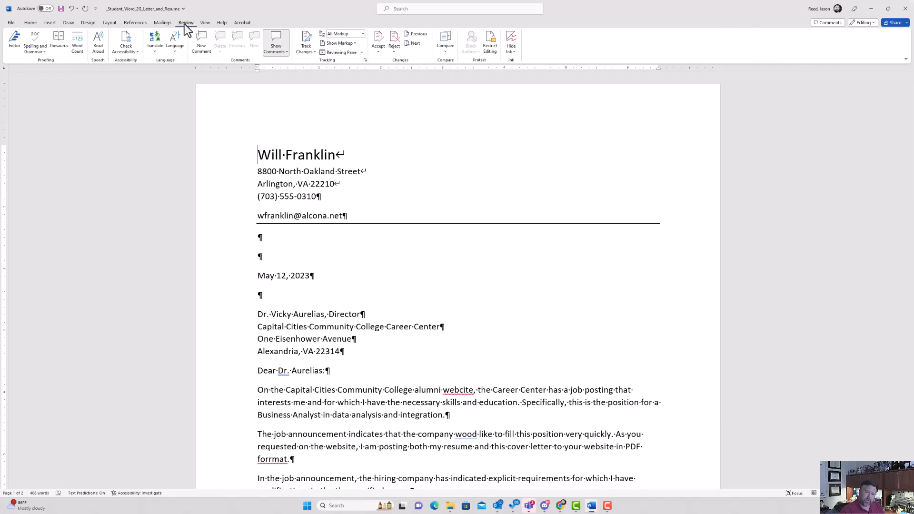
Run Editor and fix spelling: formrat to format, remove the repeated 'the', wouild to would.
click(33, 37)
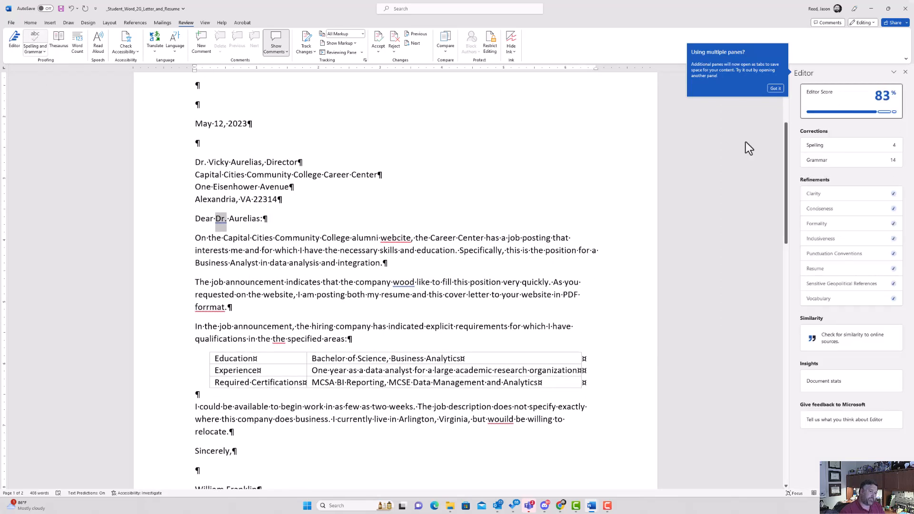
click(825, 146)
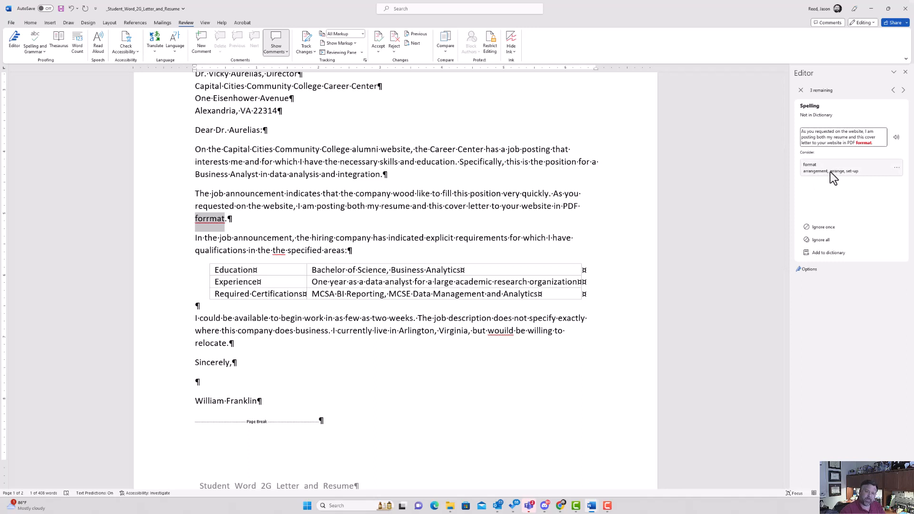
click(832, 173)
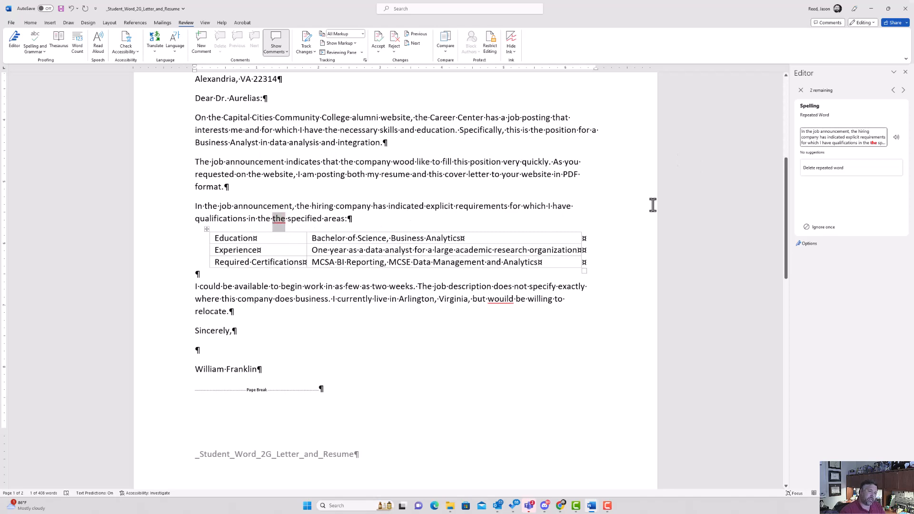
click(829, 172)
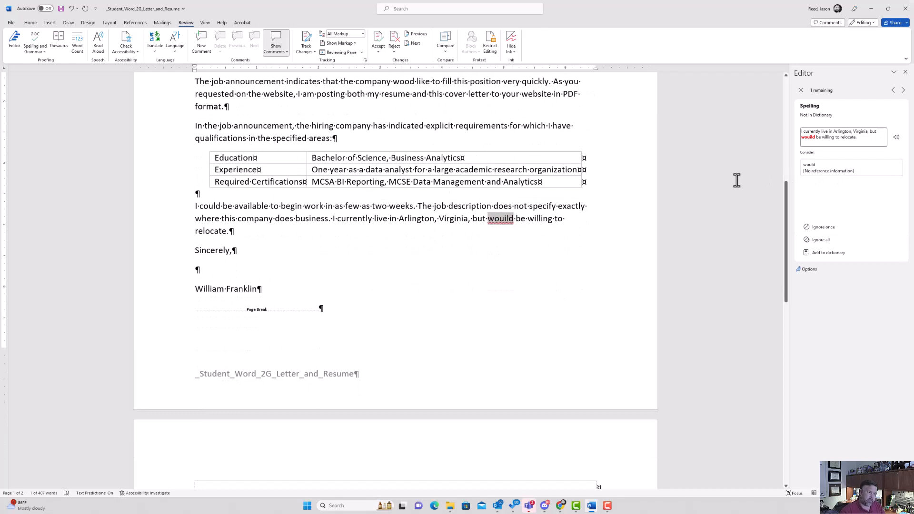
click(845, 167)
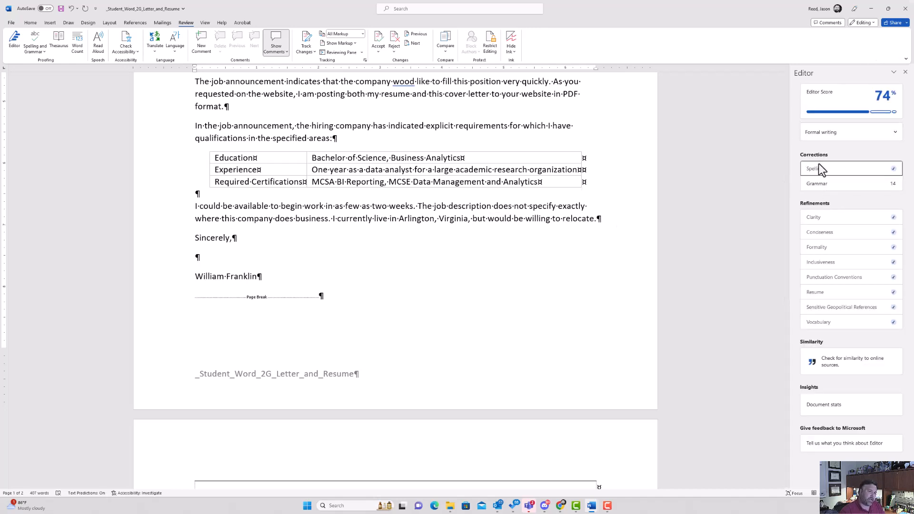
scroll(751, 216, up, 3)
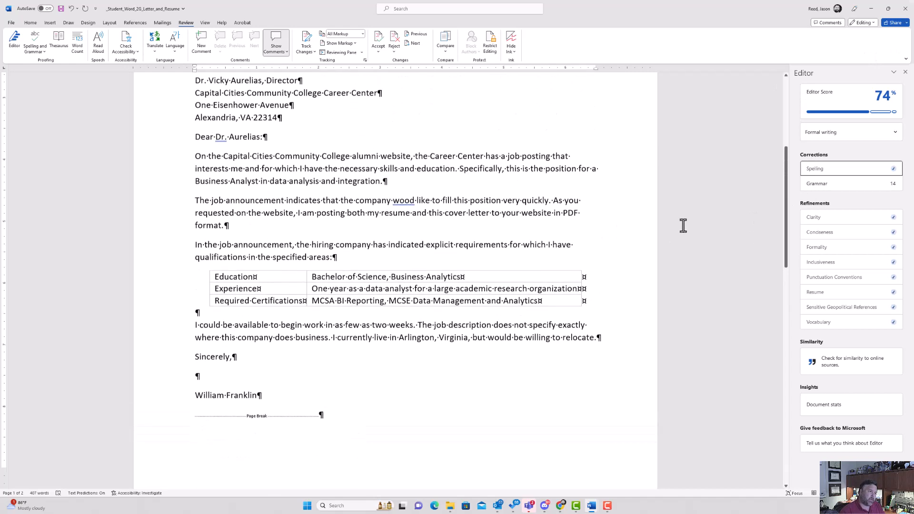
Replace the flagged 'wood' with 'would' in 'the company would like to fill this position'.
double_click(394, 198)
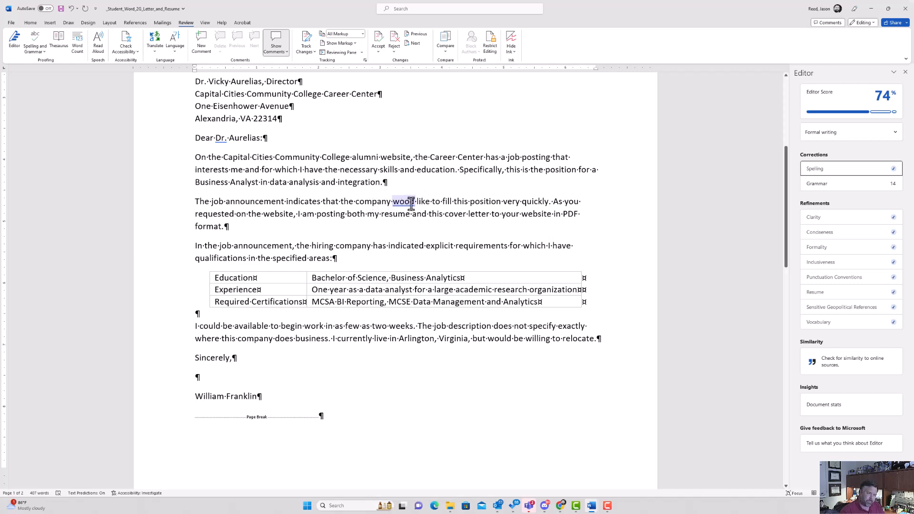
click(267, 200)
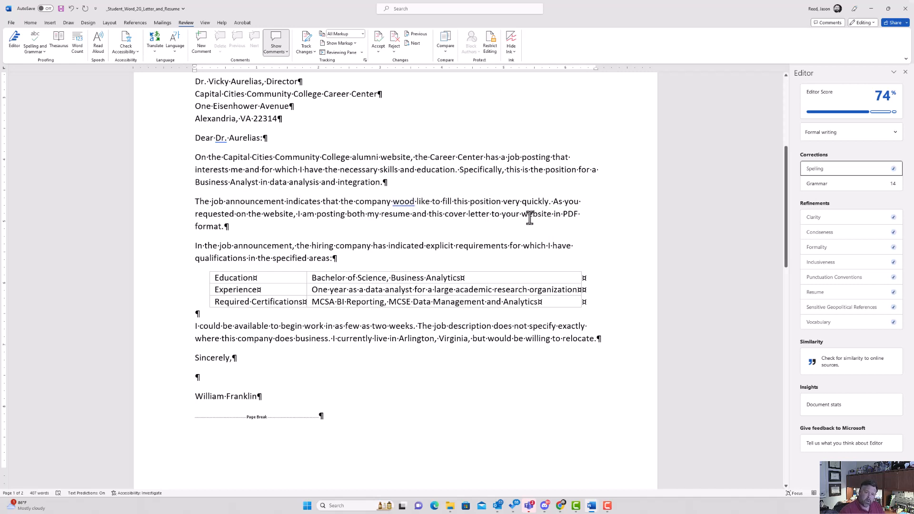
right_click(400, 205)
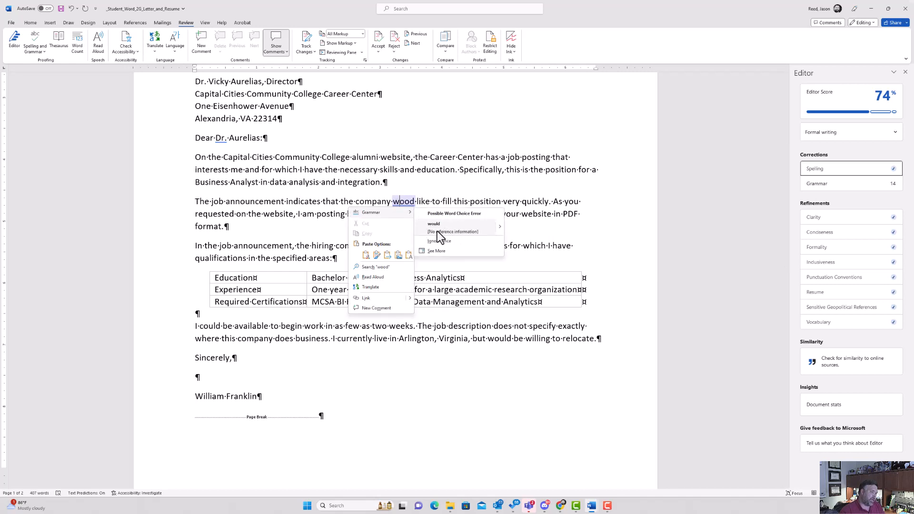
click(456, 234)
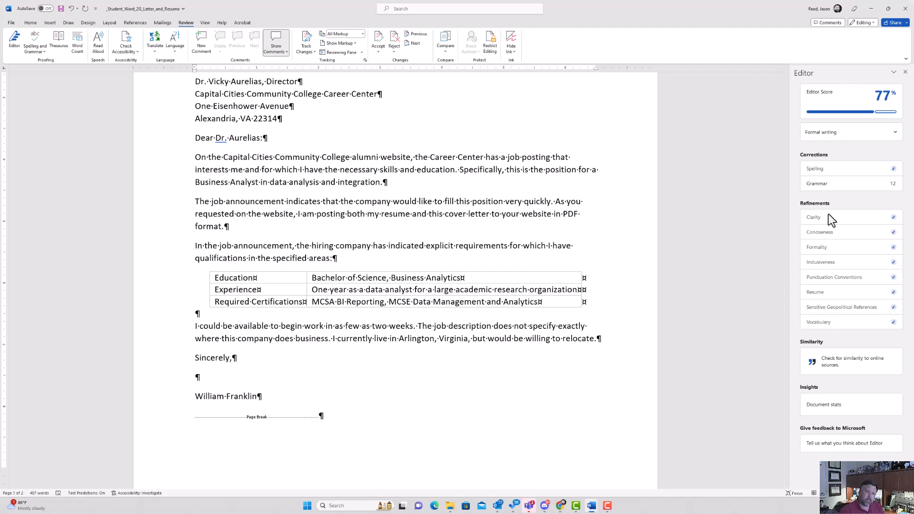
scroll(524, 238, up, 5)
scroll(465, 286, down, 20)
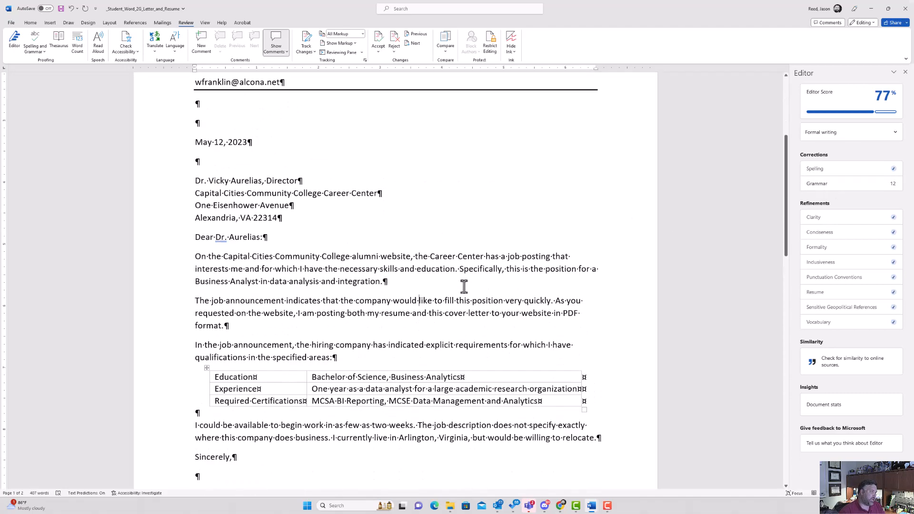
Look over the resume, close the Editor pane, and return to the top of page 1.
scroll(464, 286, down, 1)
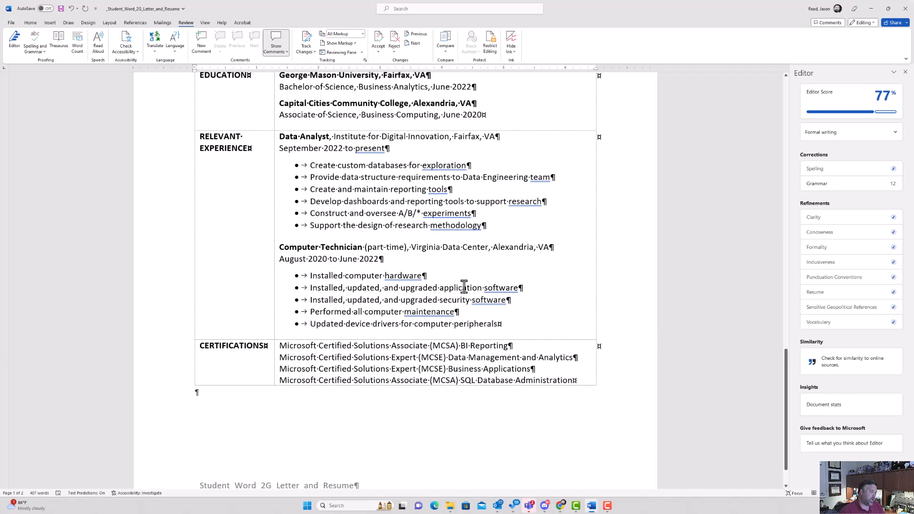
drag(421, 167, 467, 168)
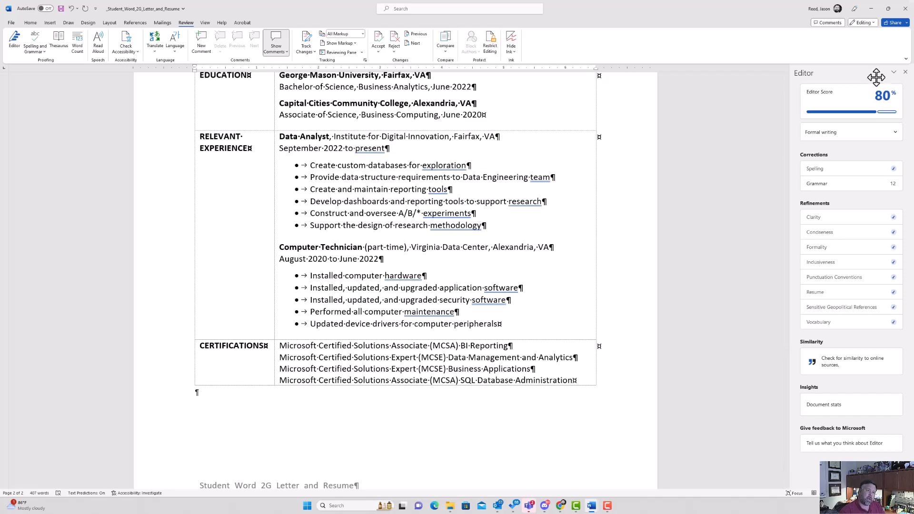
click(906, 72)
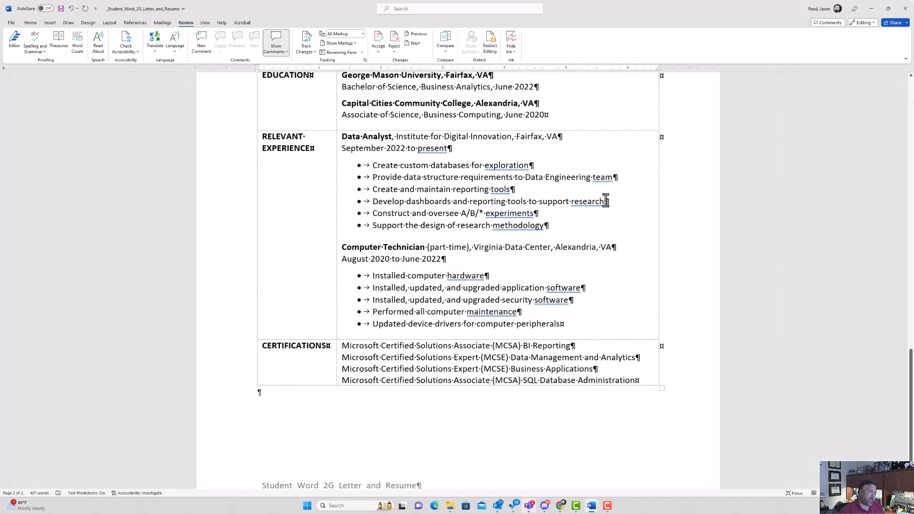
scroll(606, 200, up, 20)
scroll(605, 199, up, 2)
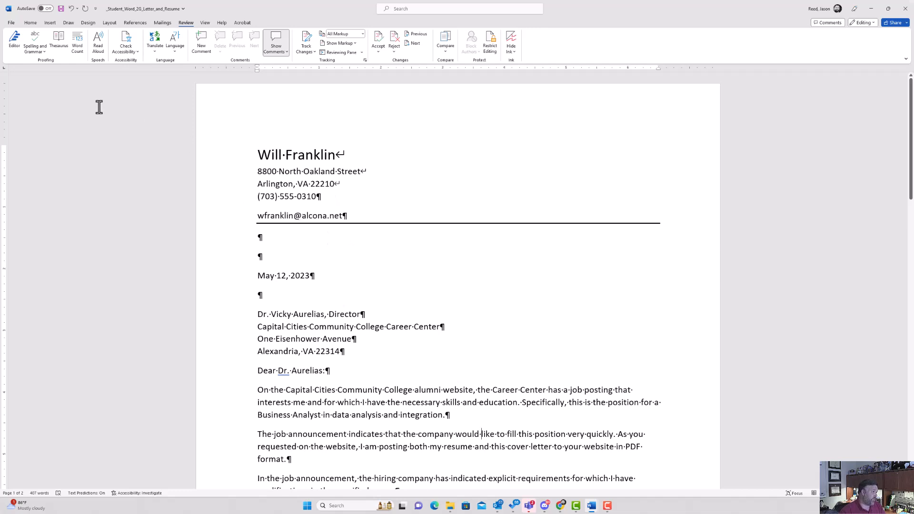
Show the Backstage Info page for _Student_Word_2G_Letter_and_Resume.
click(11, 23)
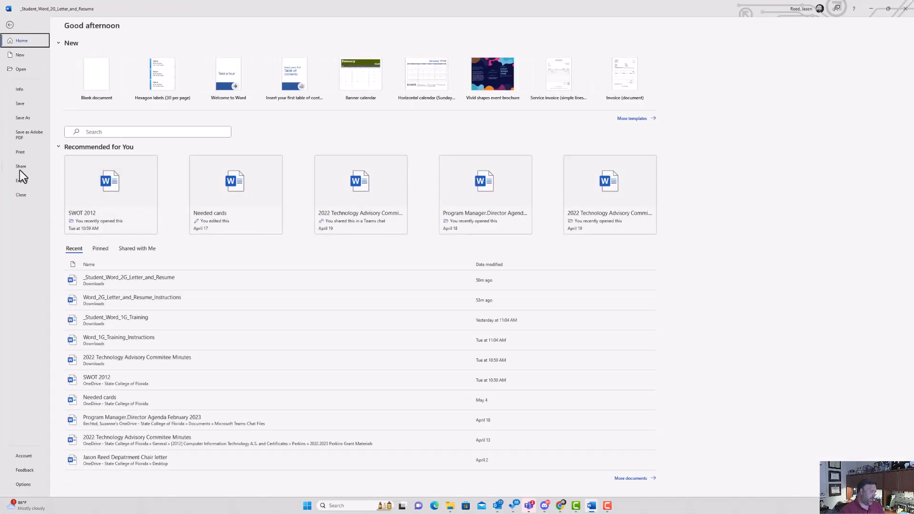
click(24, 90)
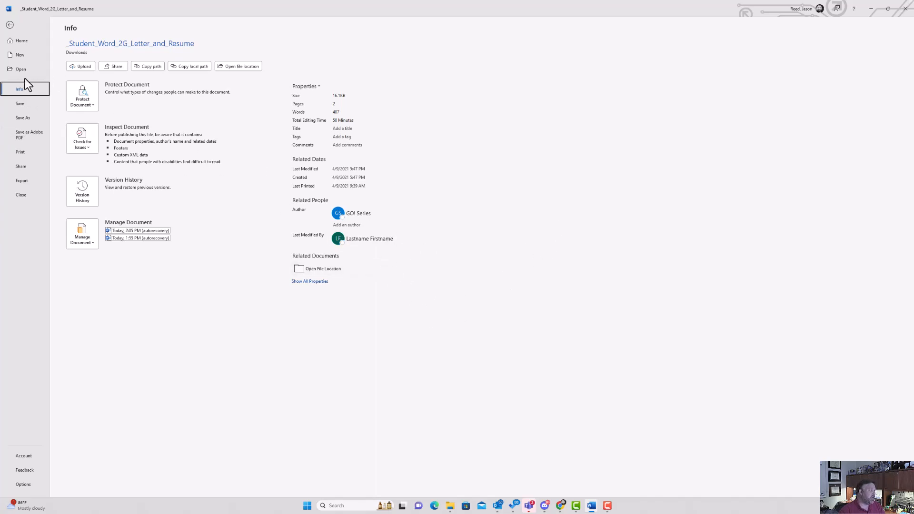
Show all properties, set Tags to 'cover letter, resume', and begin the Subject entry.
click(315, 282)
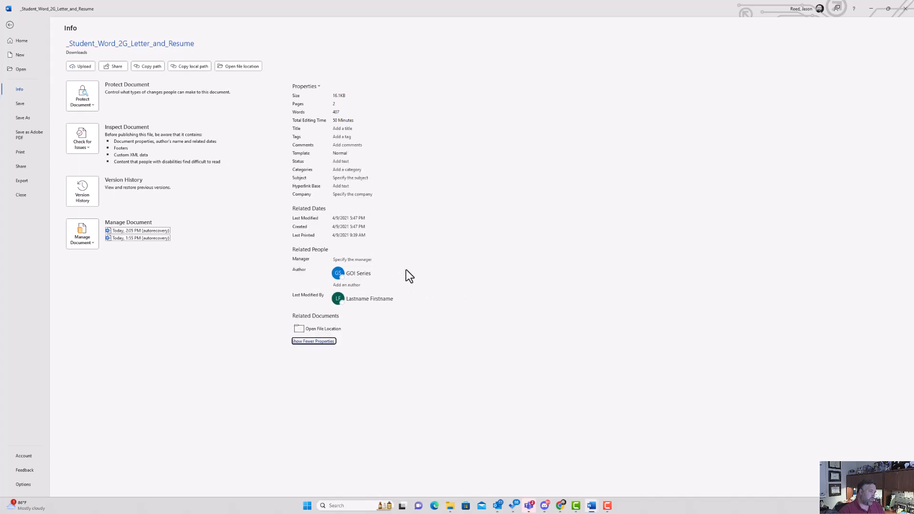
click(338, 138)
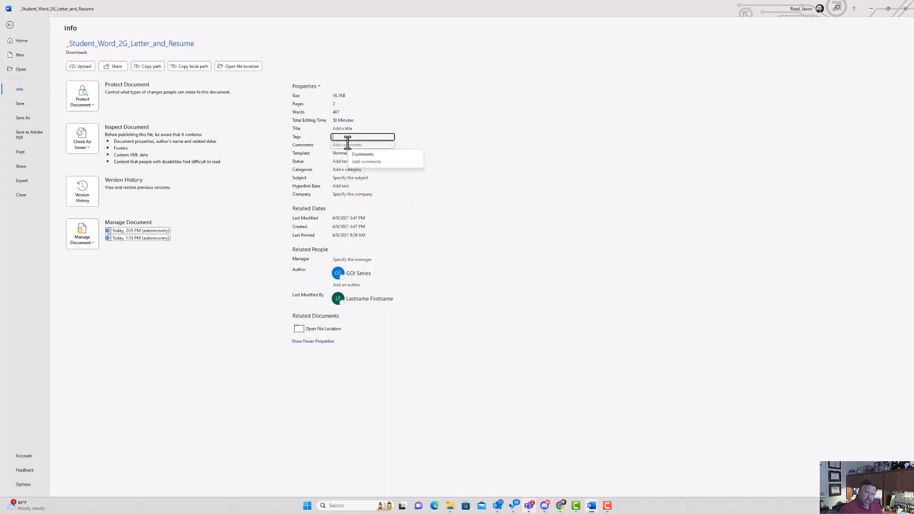
text(cover letter)
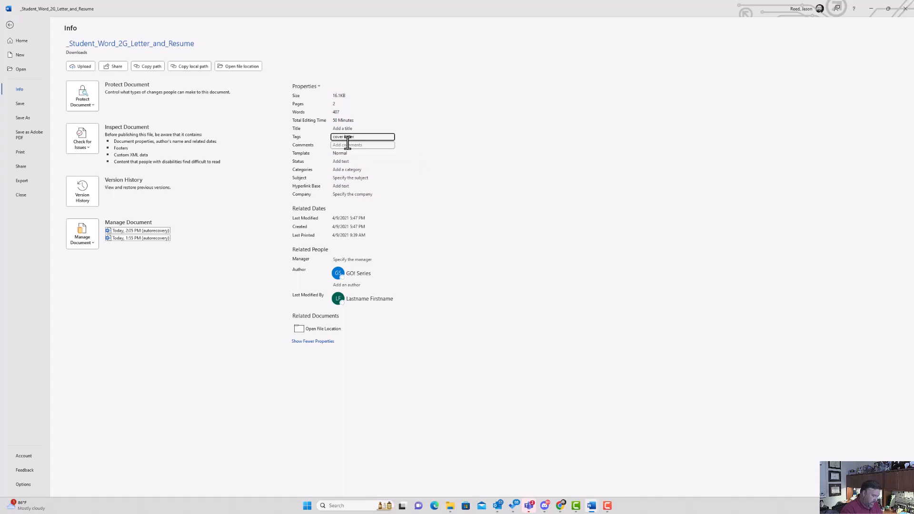
text(, resume)
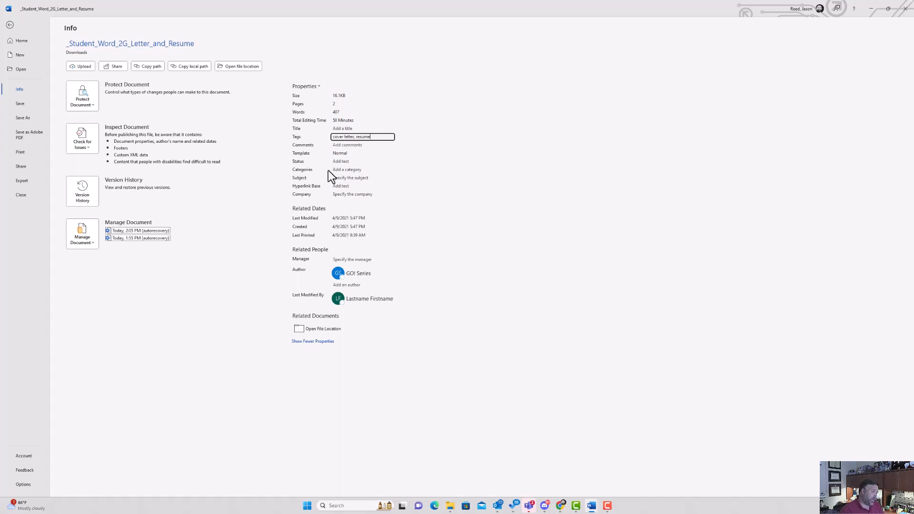
click(347, 179)
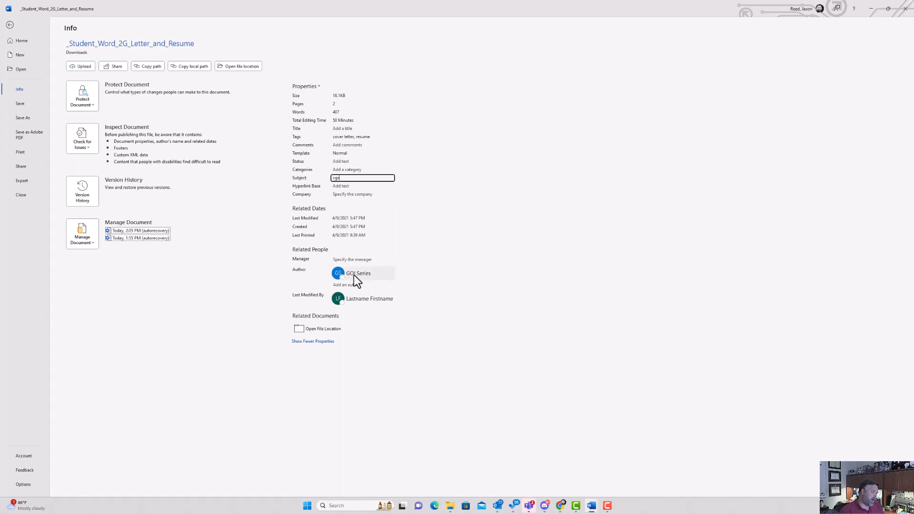
Replace the GO! Series author with the user's own name and save the document.
mouse_move(354, 275)
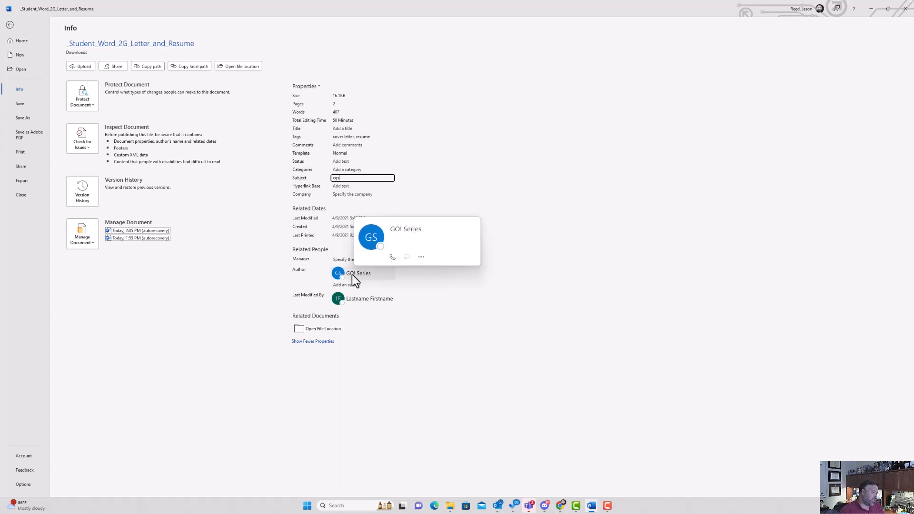
click(352, 275)
right_click(352, 274)
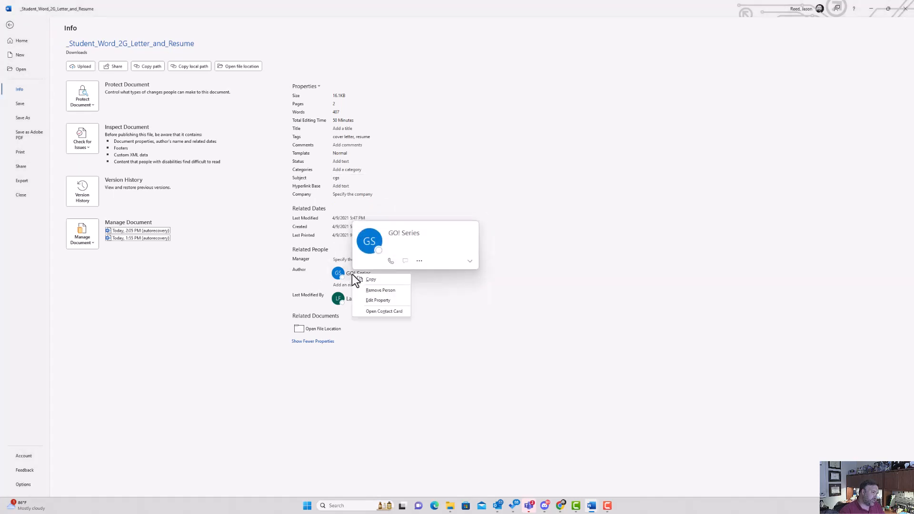
click(381, 291)
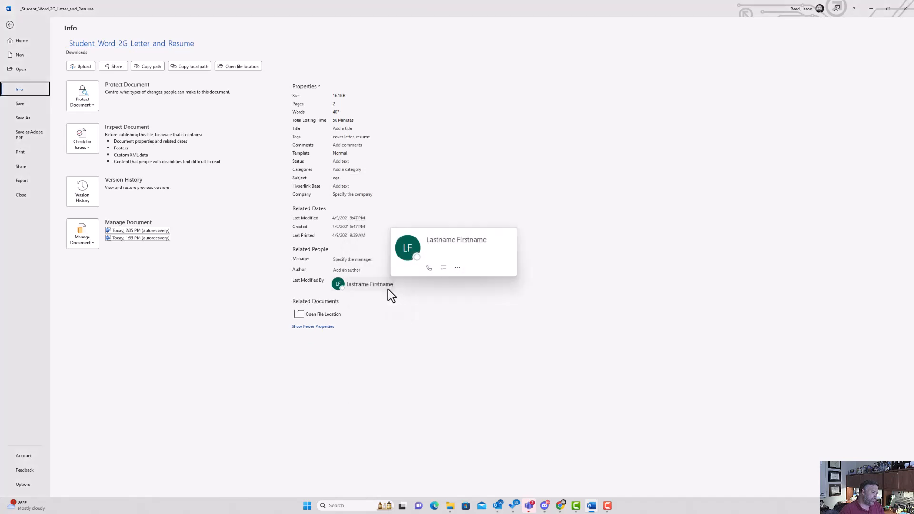
click(343, 272)
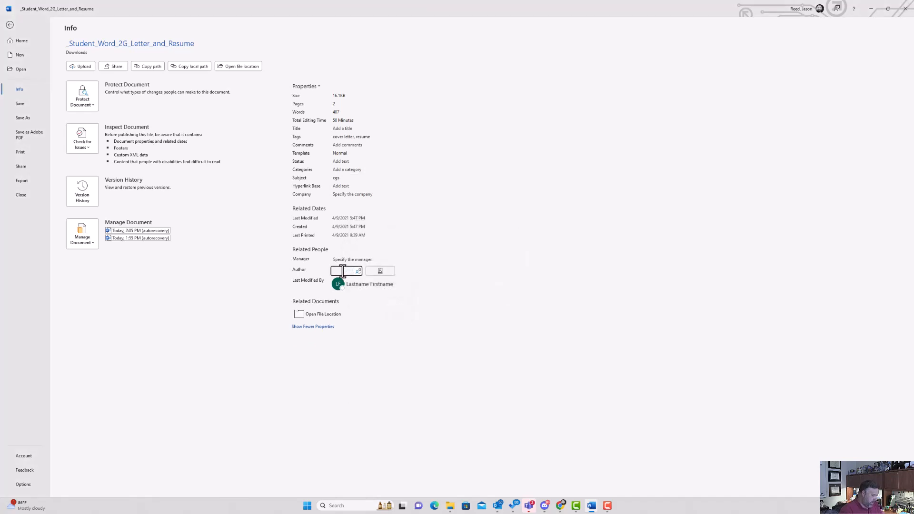
text(Jason Reed)
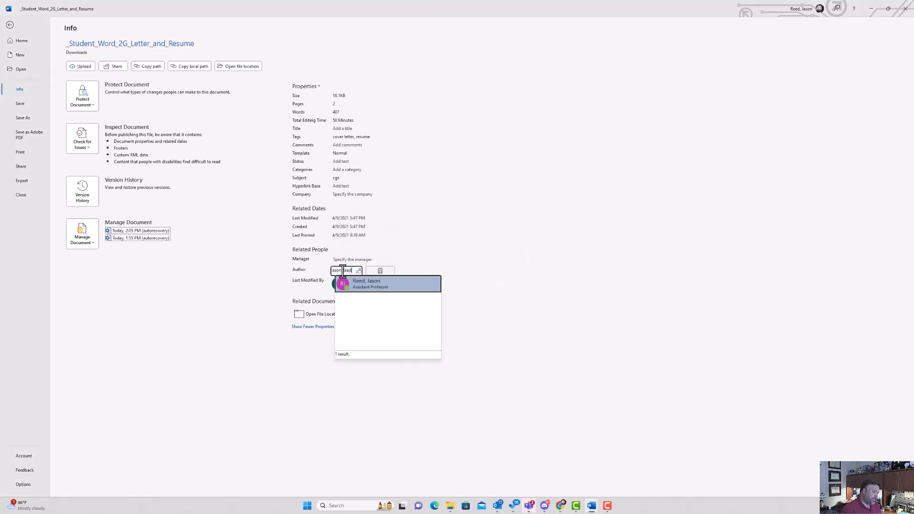
click(367, 288)
mouse_move(370, 282)
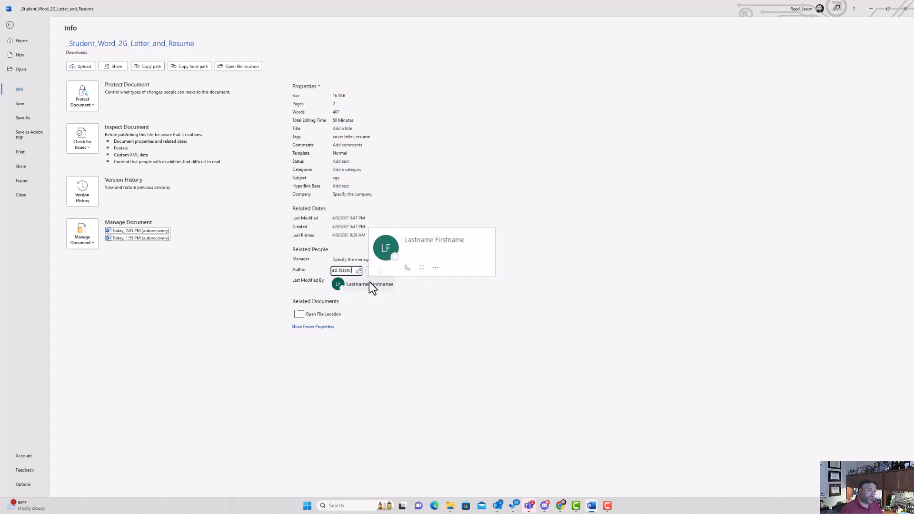
click(370, 283)
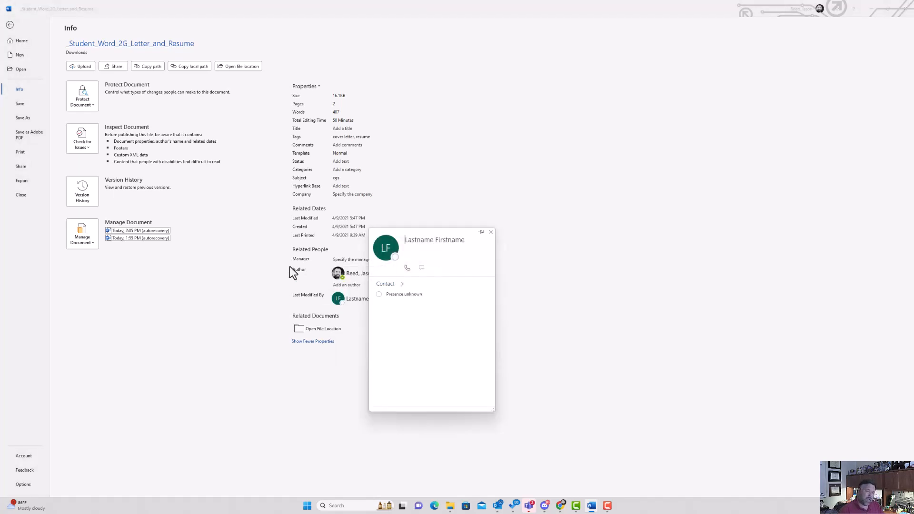
click(19, 103)
click(19, 103)
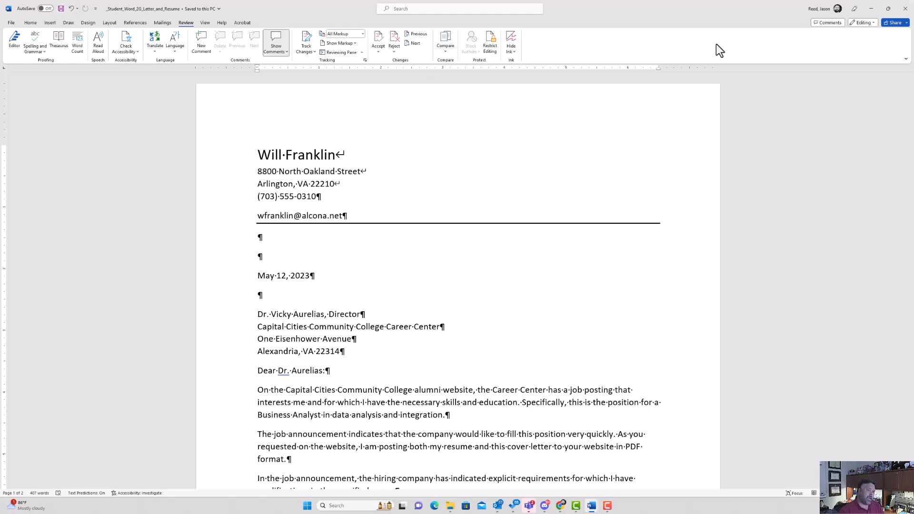
Upload _Student_Word_2G_Letter_and_Resume.docx to the MyLab IT assignment and submit it for grading.
click(872, 8)
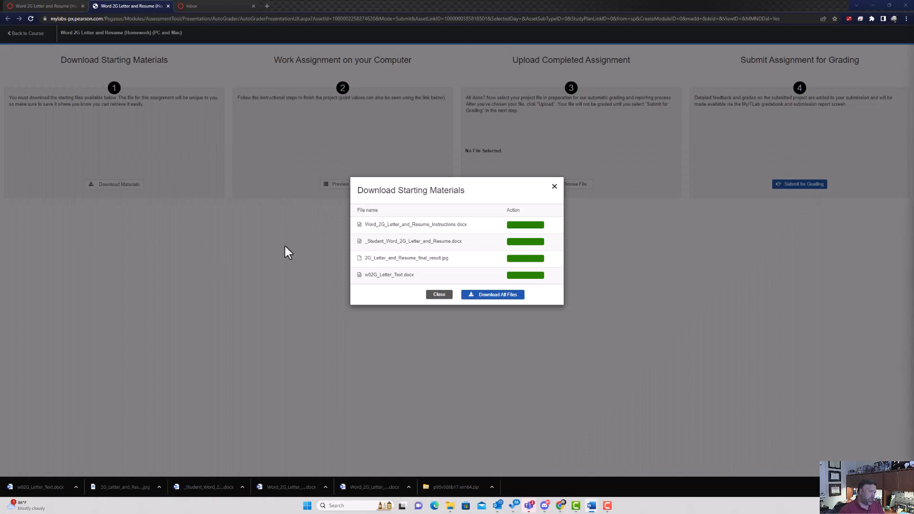
click(554, 186)
click(574, 185)
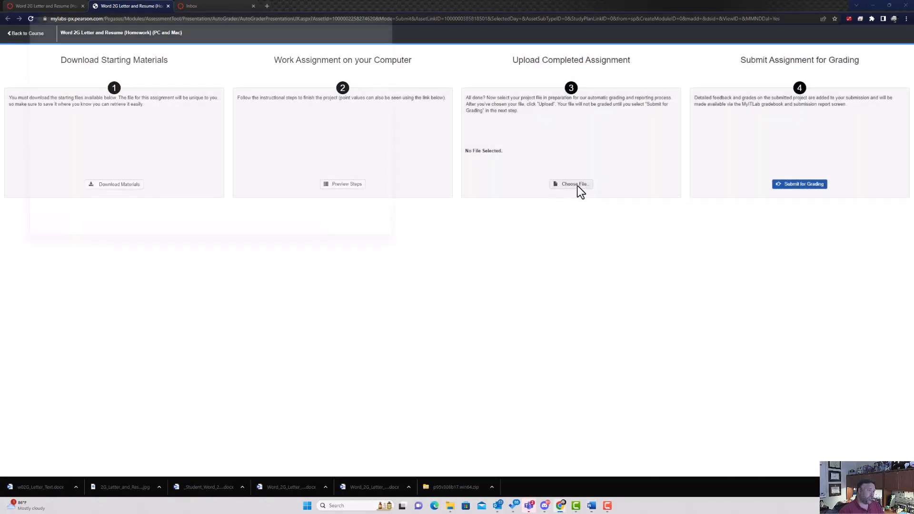
click(104, 70)
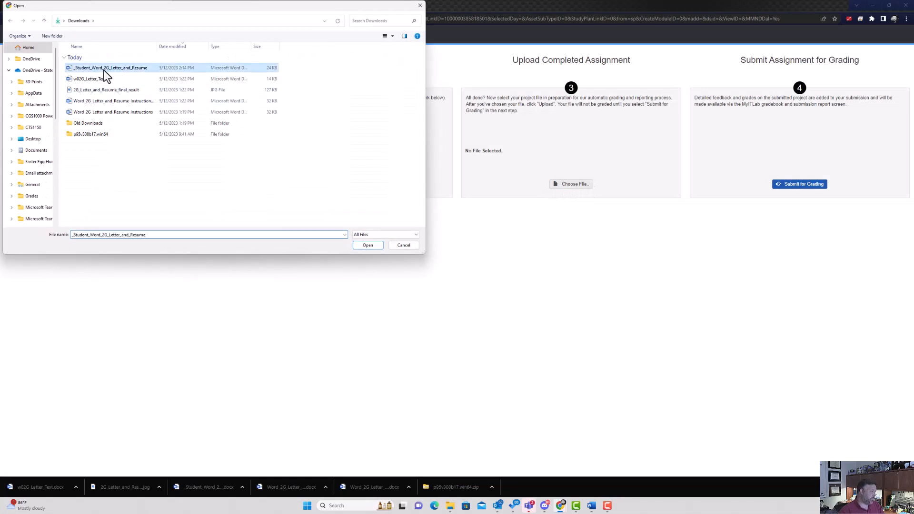
click(366, 245)
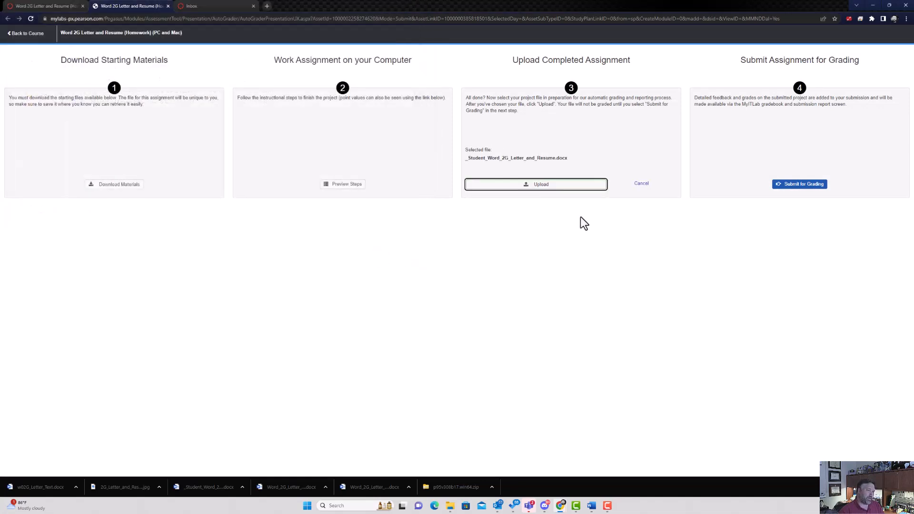
click(555, 189)
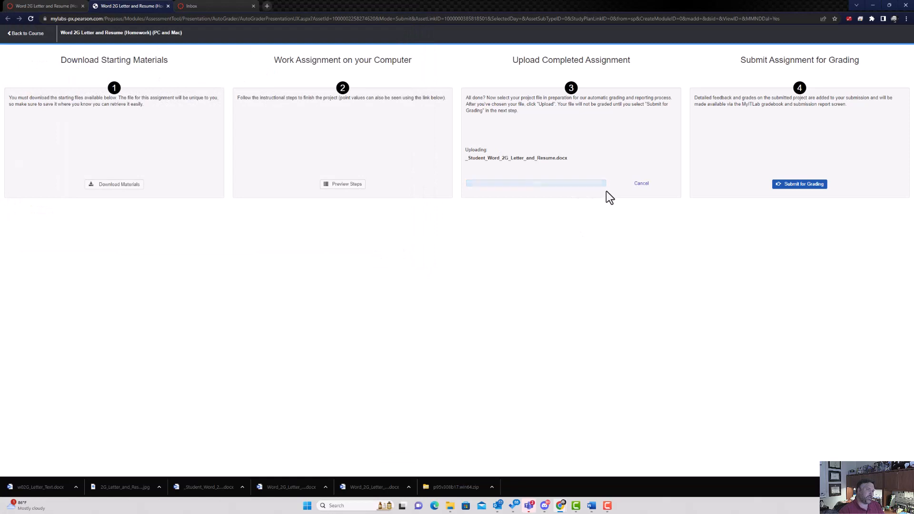
click(814, 192)
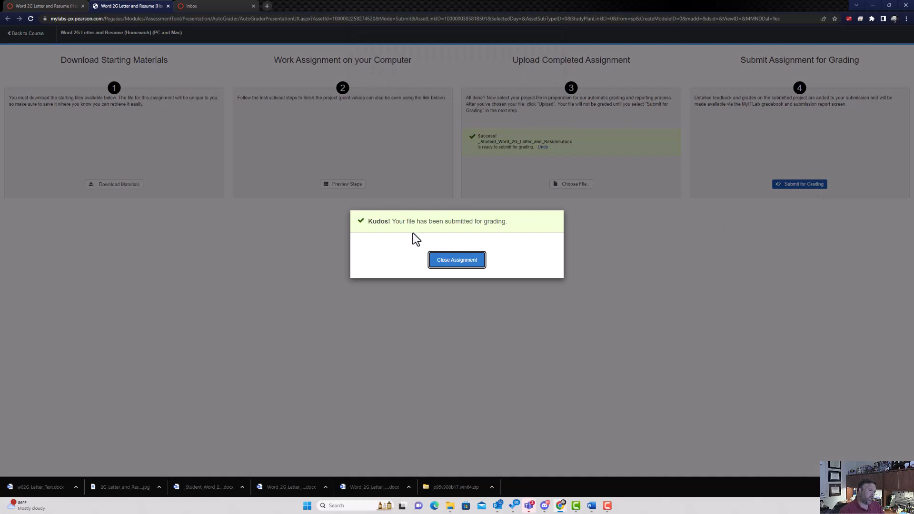
Close the assignment and open MyLab IT Grades from the Canvas course home page in a new window.
click(459, 262)
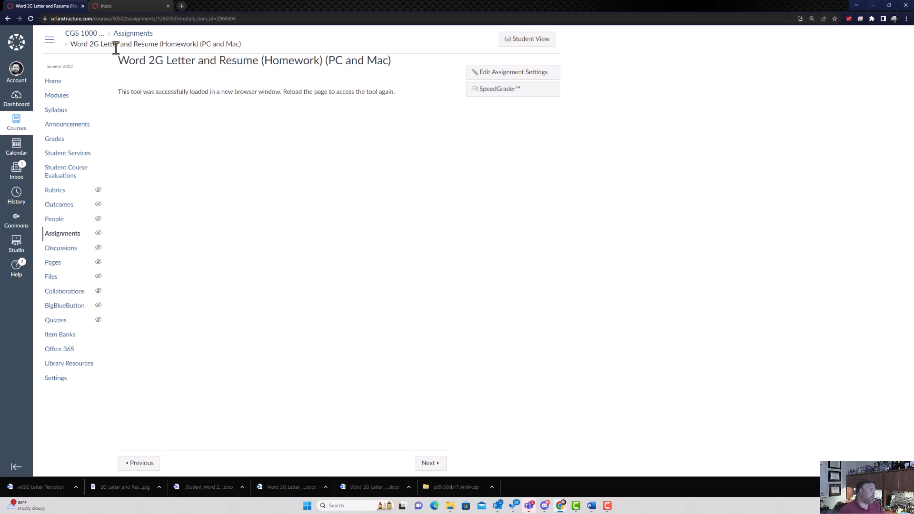
click(55, 83)
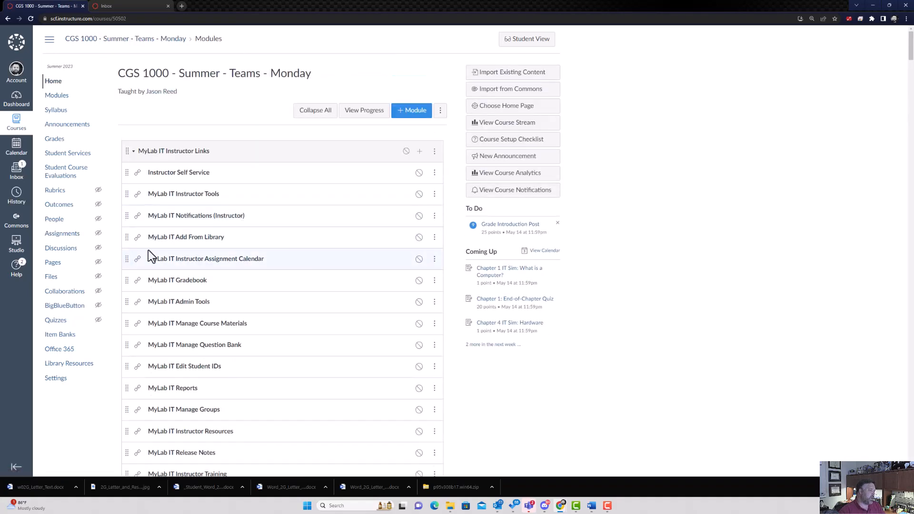
scroll(157, 253, down, 9)
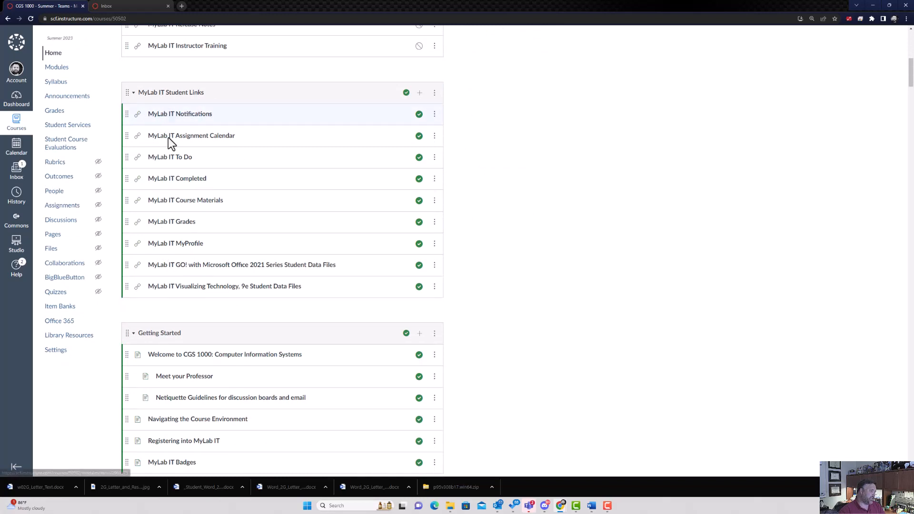
click(177, 223)
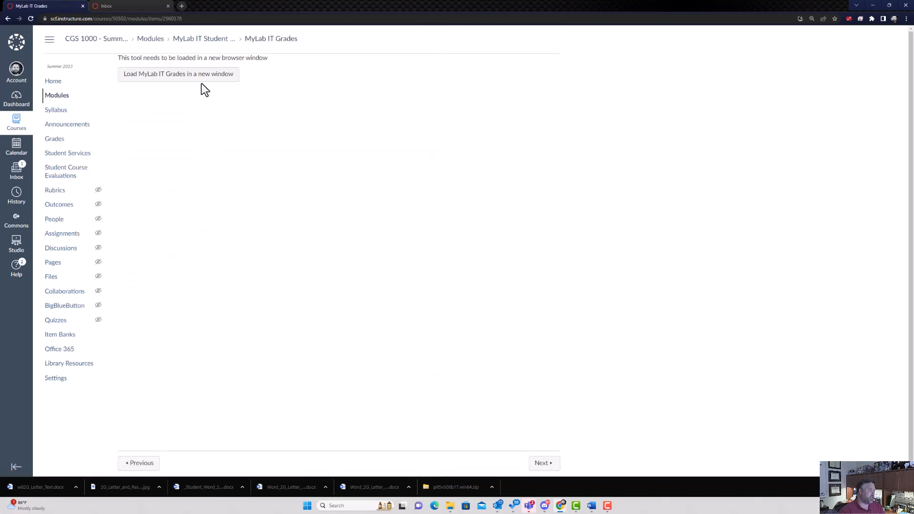
click(200, 78)
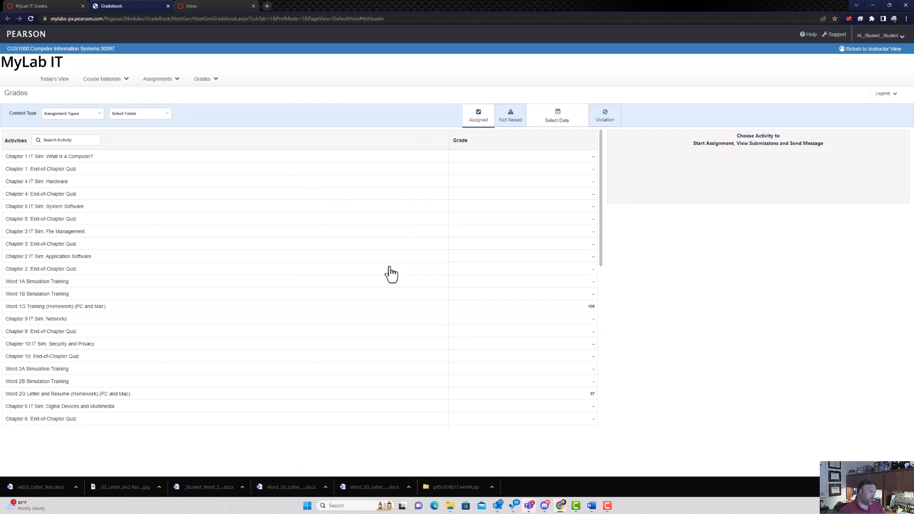
Open the score card for Submission 1/1 of Word 2G Letter and Resume.
scroll(125, 373, down, 3)
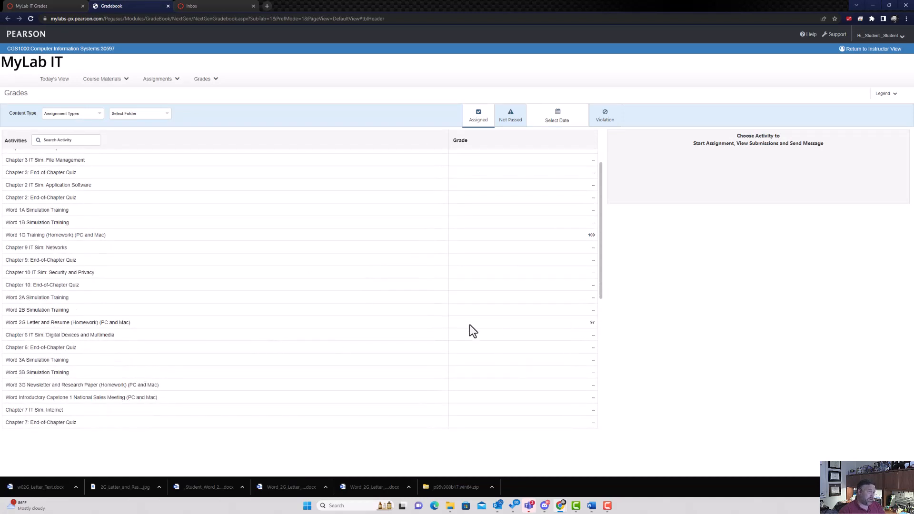
click(75, 328)
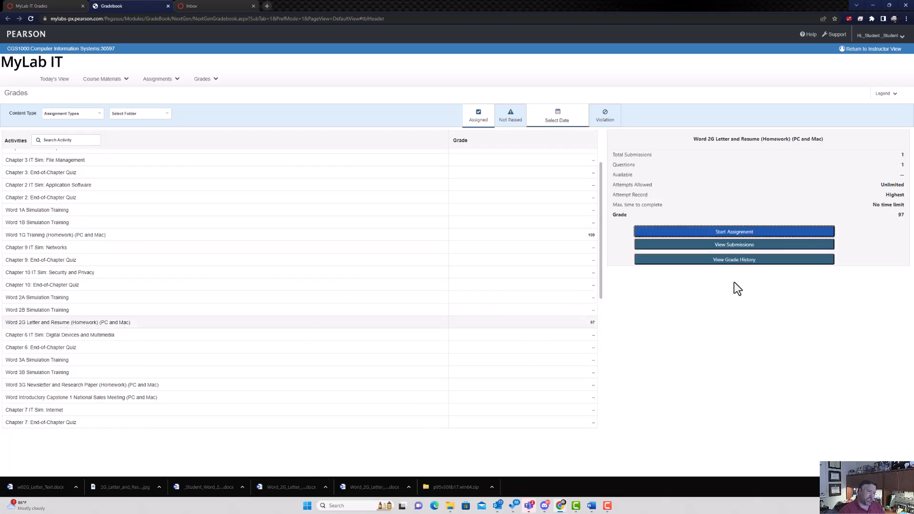
click(738, 246)
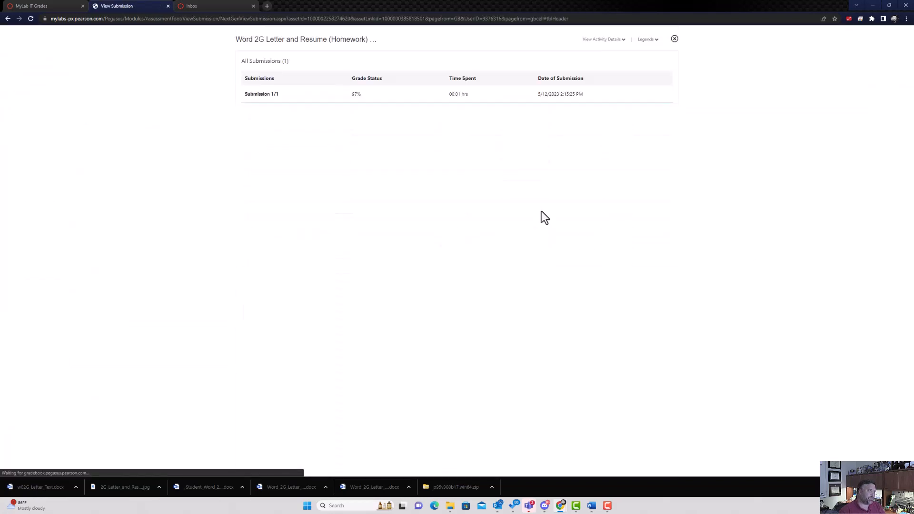
click(276, 100)
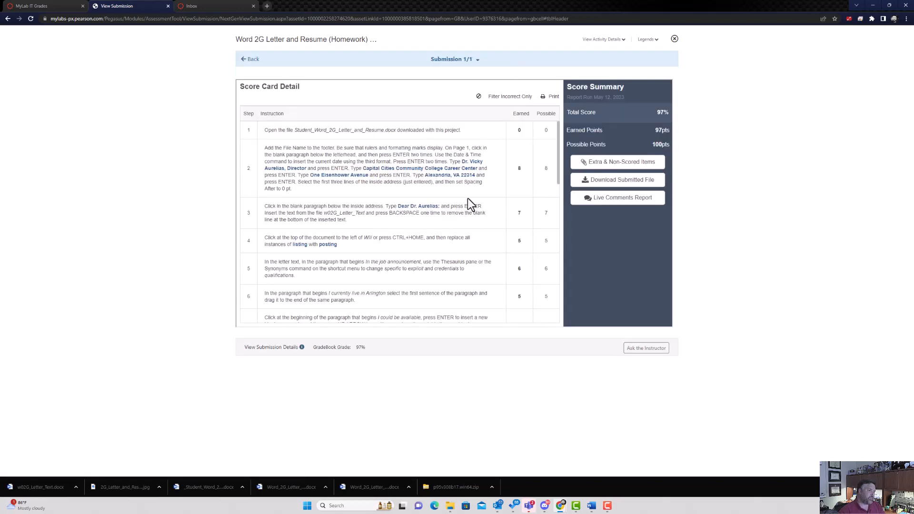
Expand step 10 to show the 3-point loss for the top border not being 1.5 pt.
scroll(377, 172, down, 3)
scroll(383, 181, down, 7)
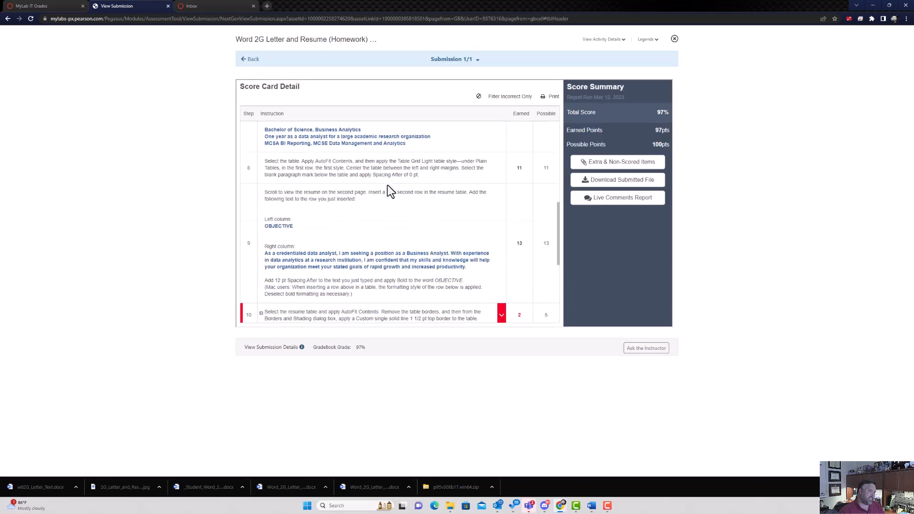
scroll(327, 166, up, 1)
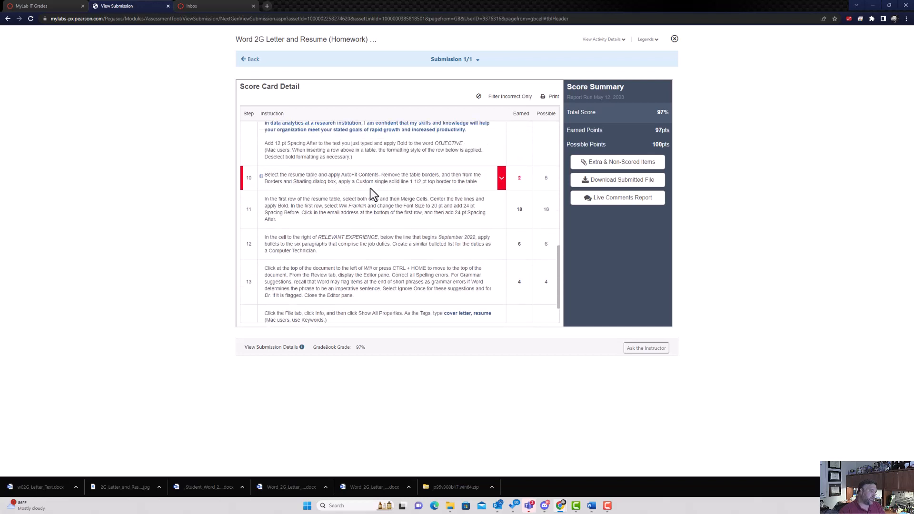
click(503, 179)
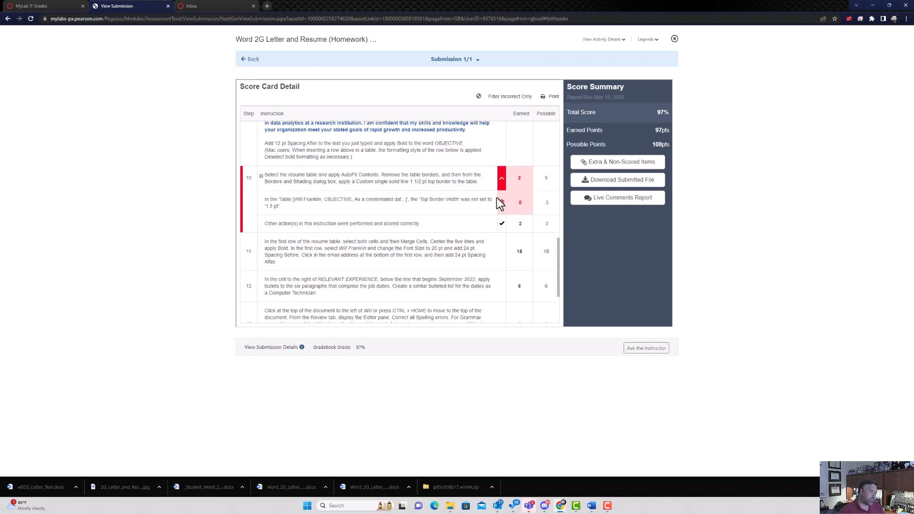